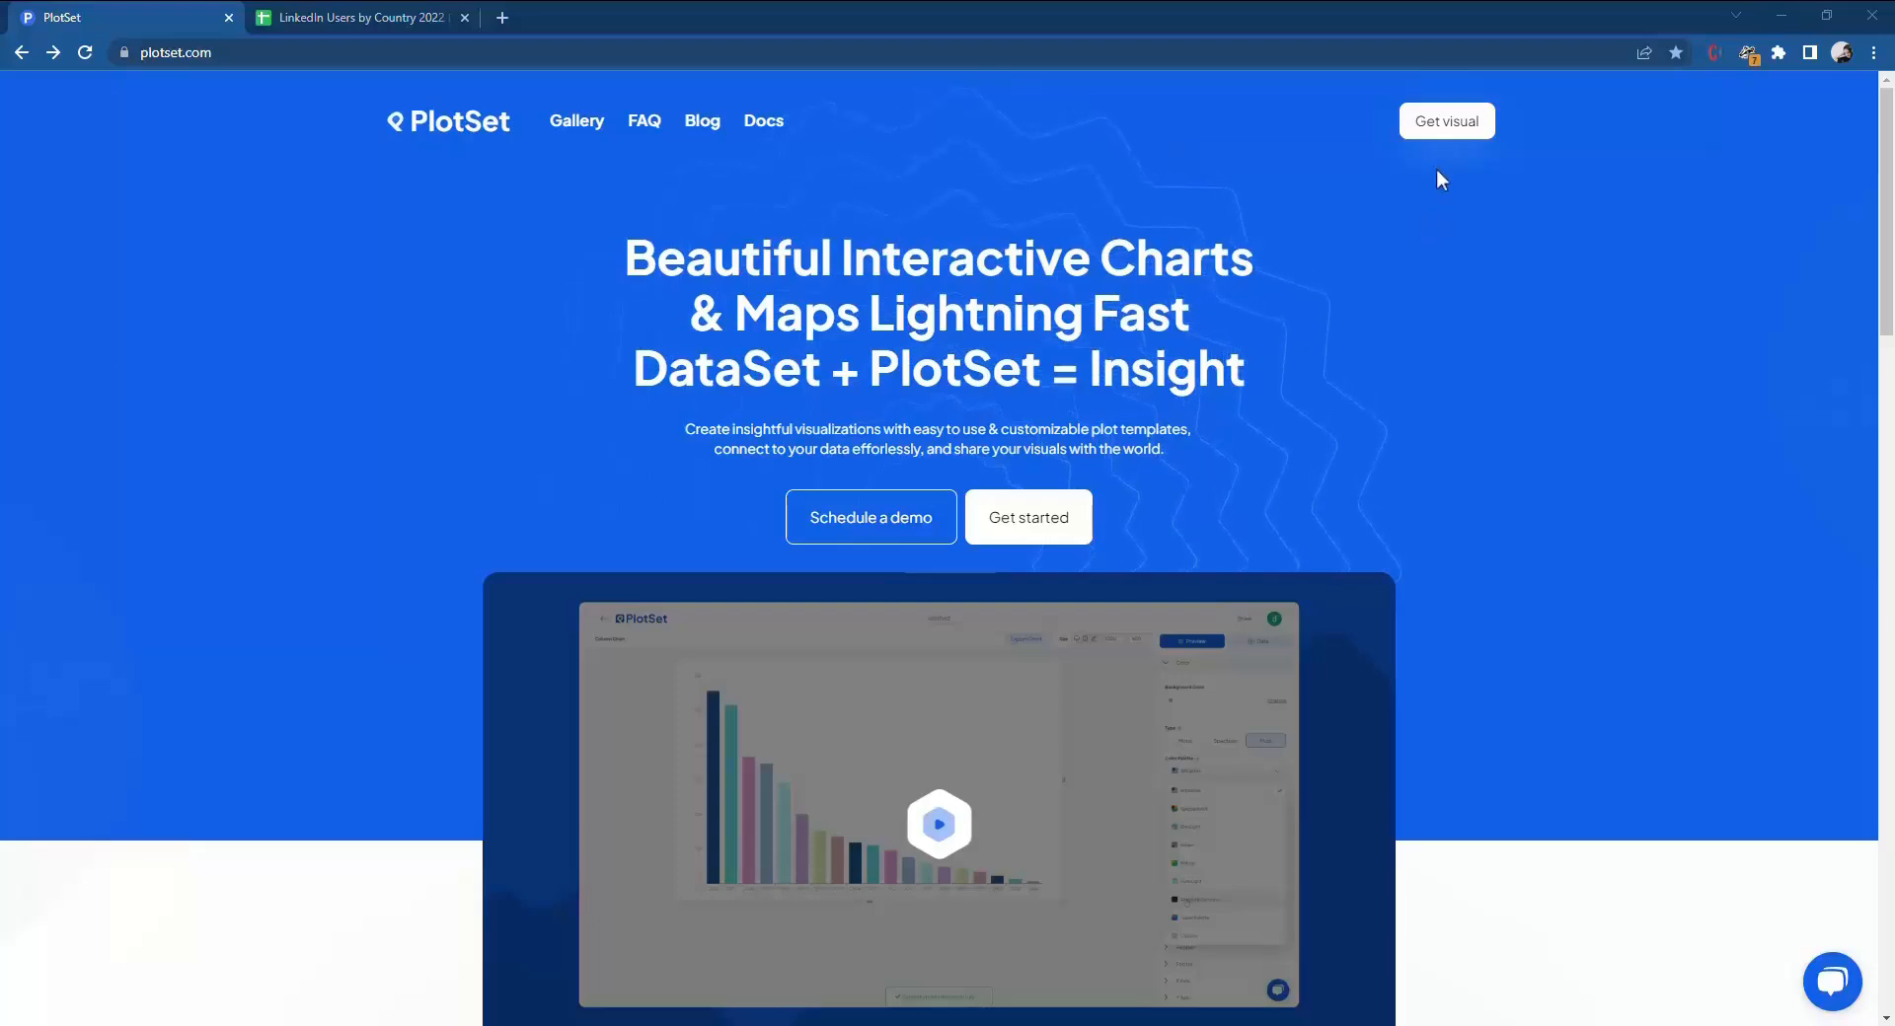
Start a new chart from the Bar Chart template.
click(1443, 133)
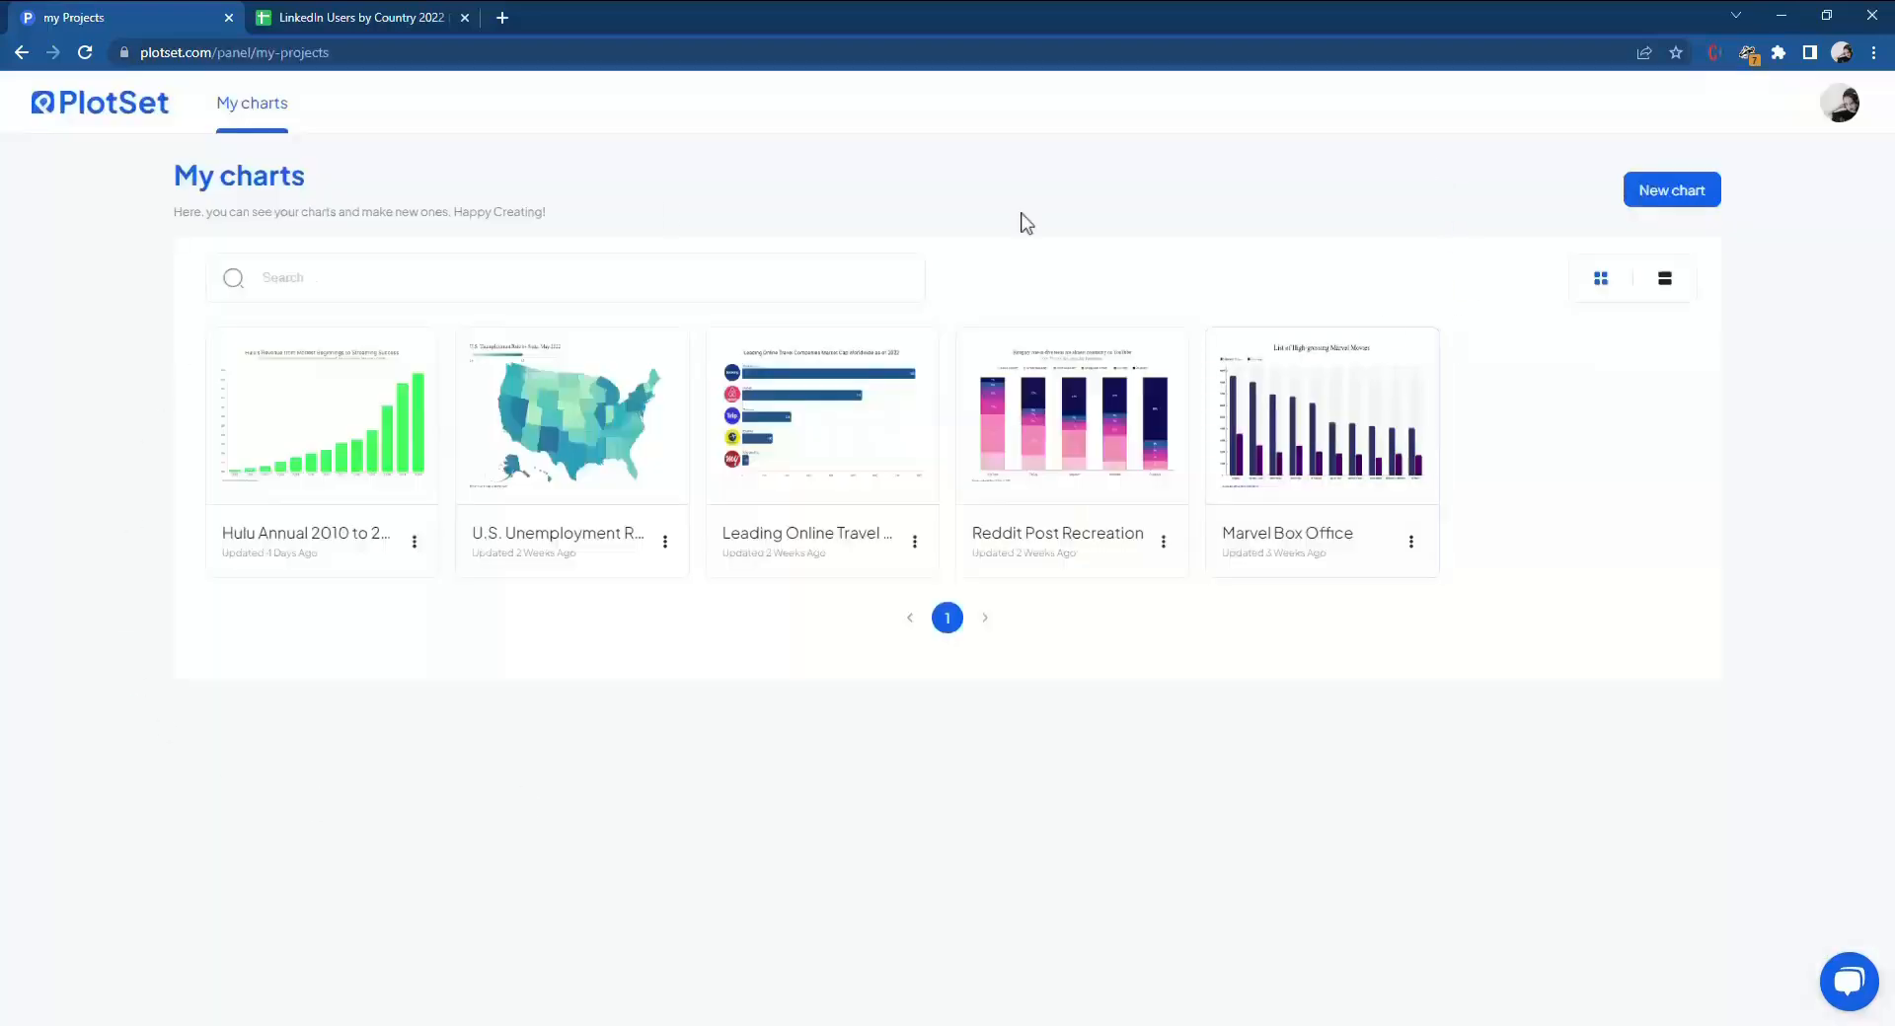
click(1673, 191)
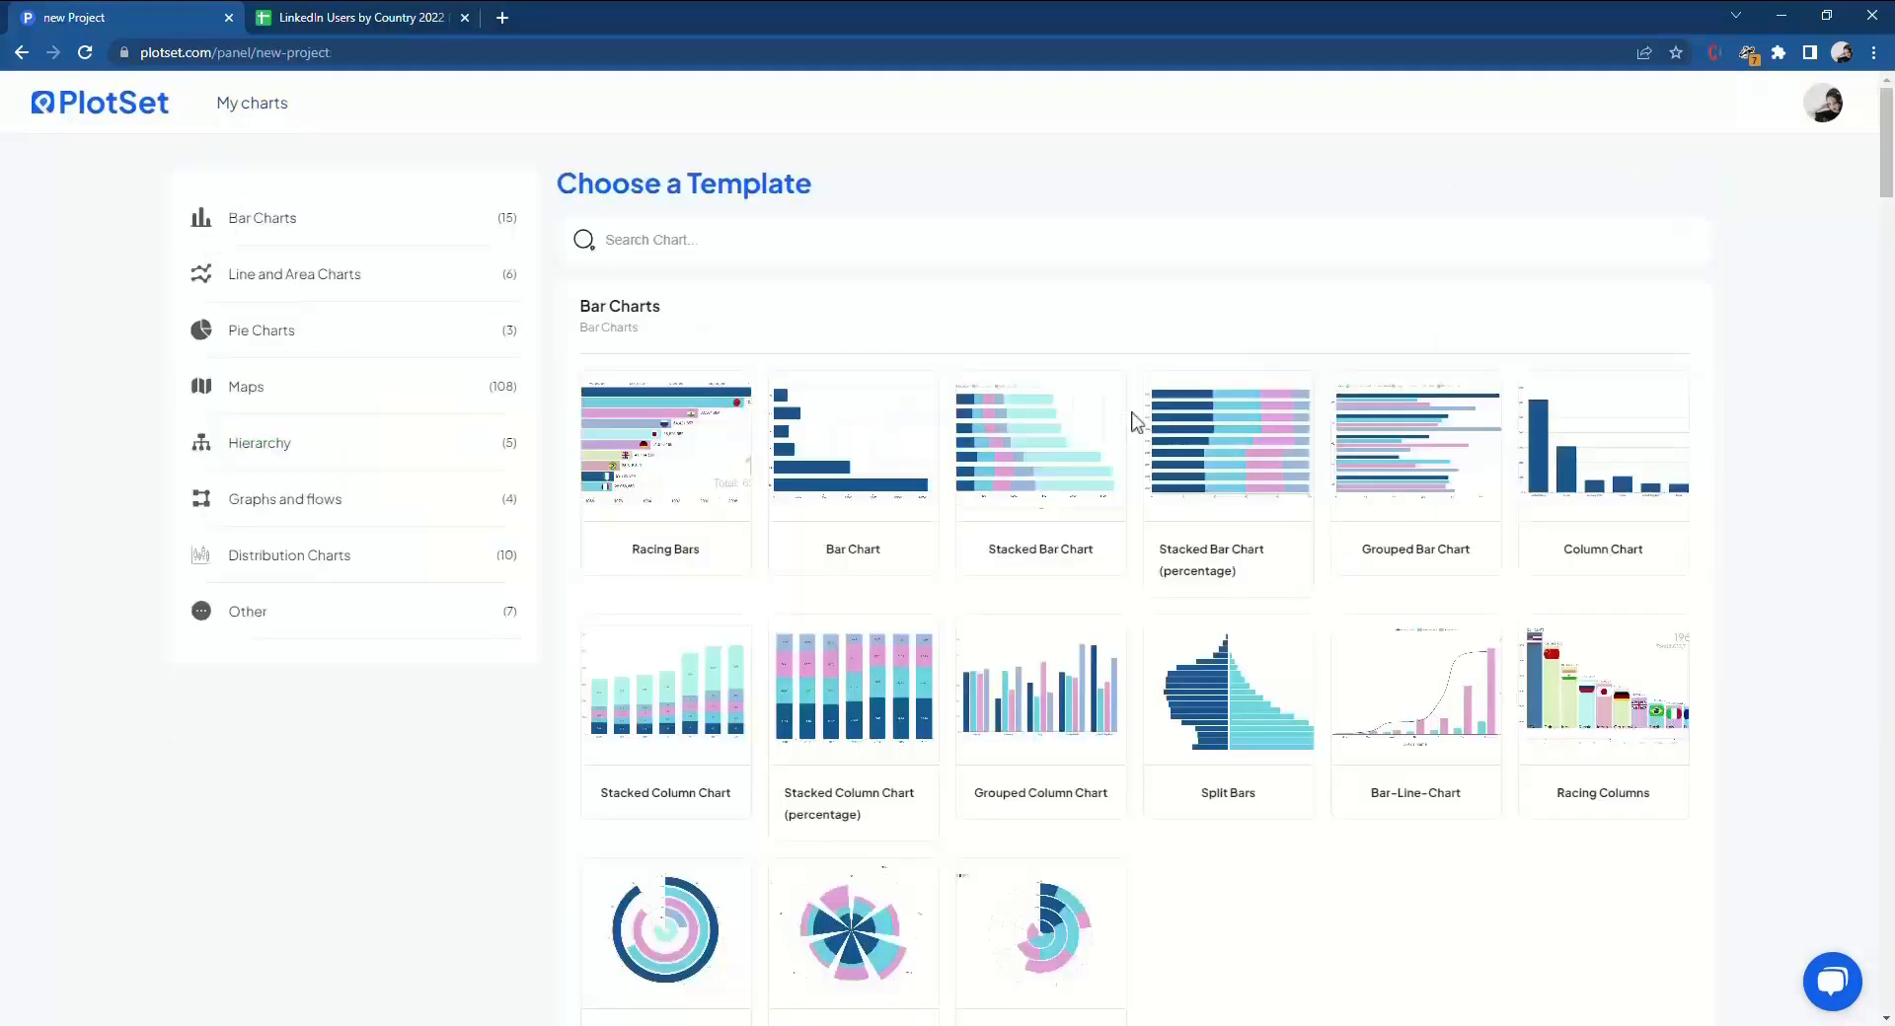
click(827, 427)
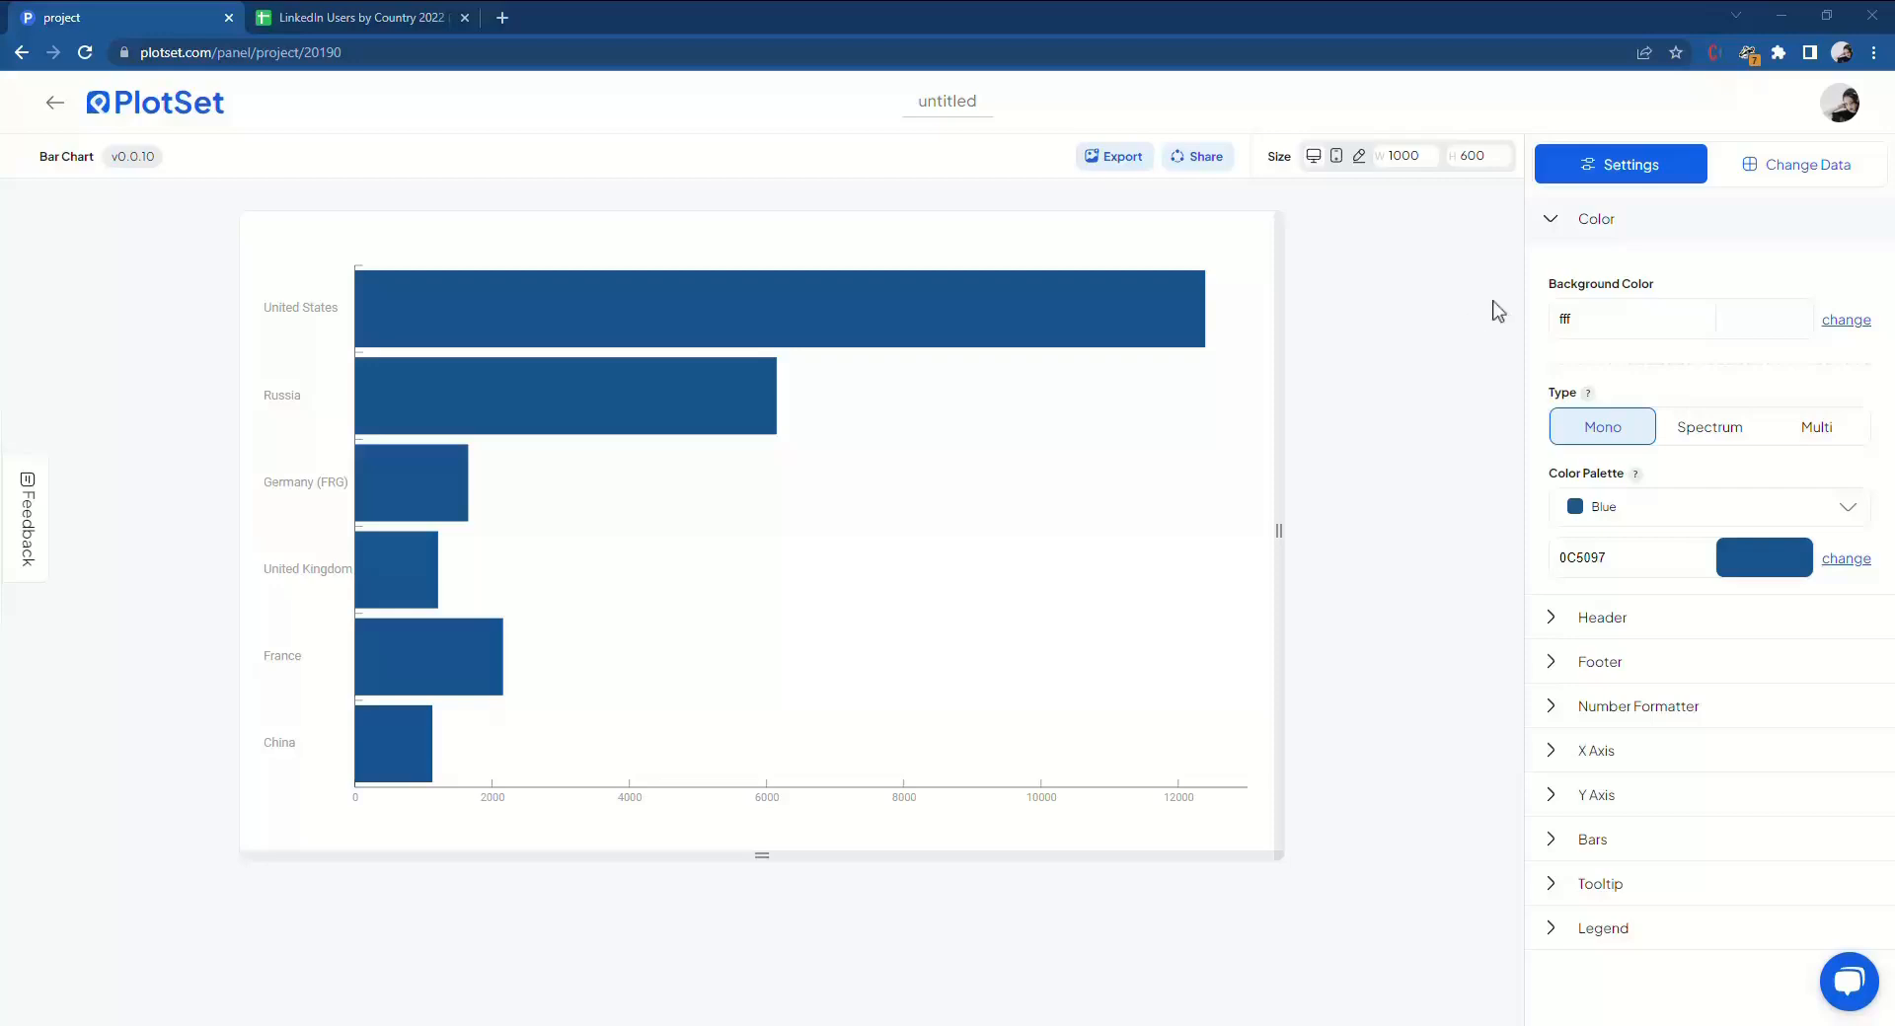
Choose Google Sheet as the data source and paste the spreadsheet's URL into the public sheet link.
click(1804, 176)
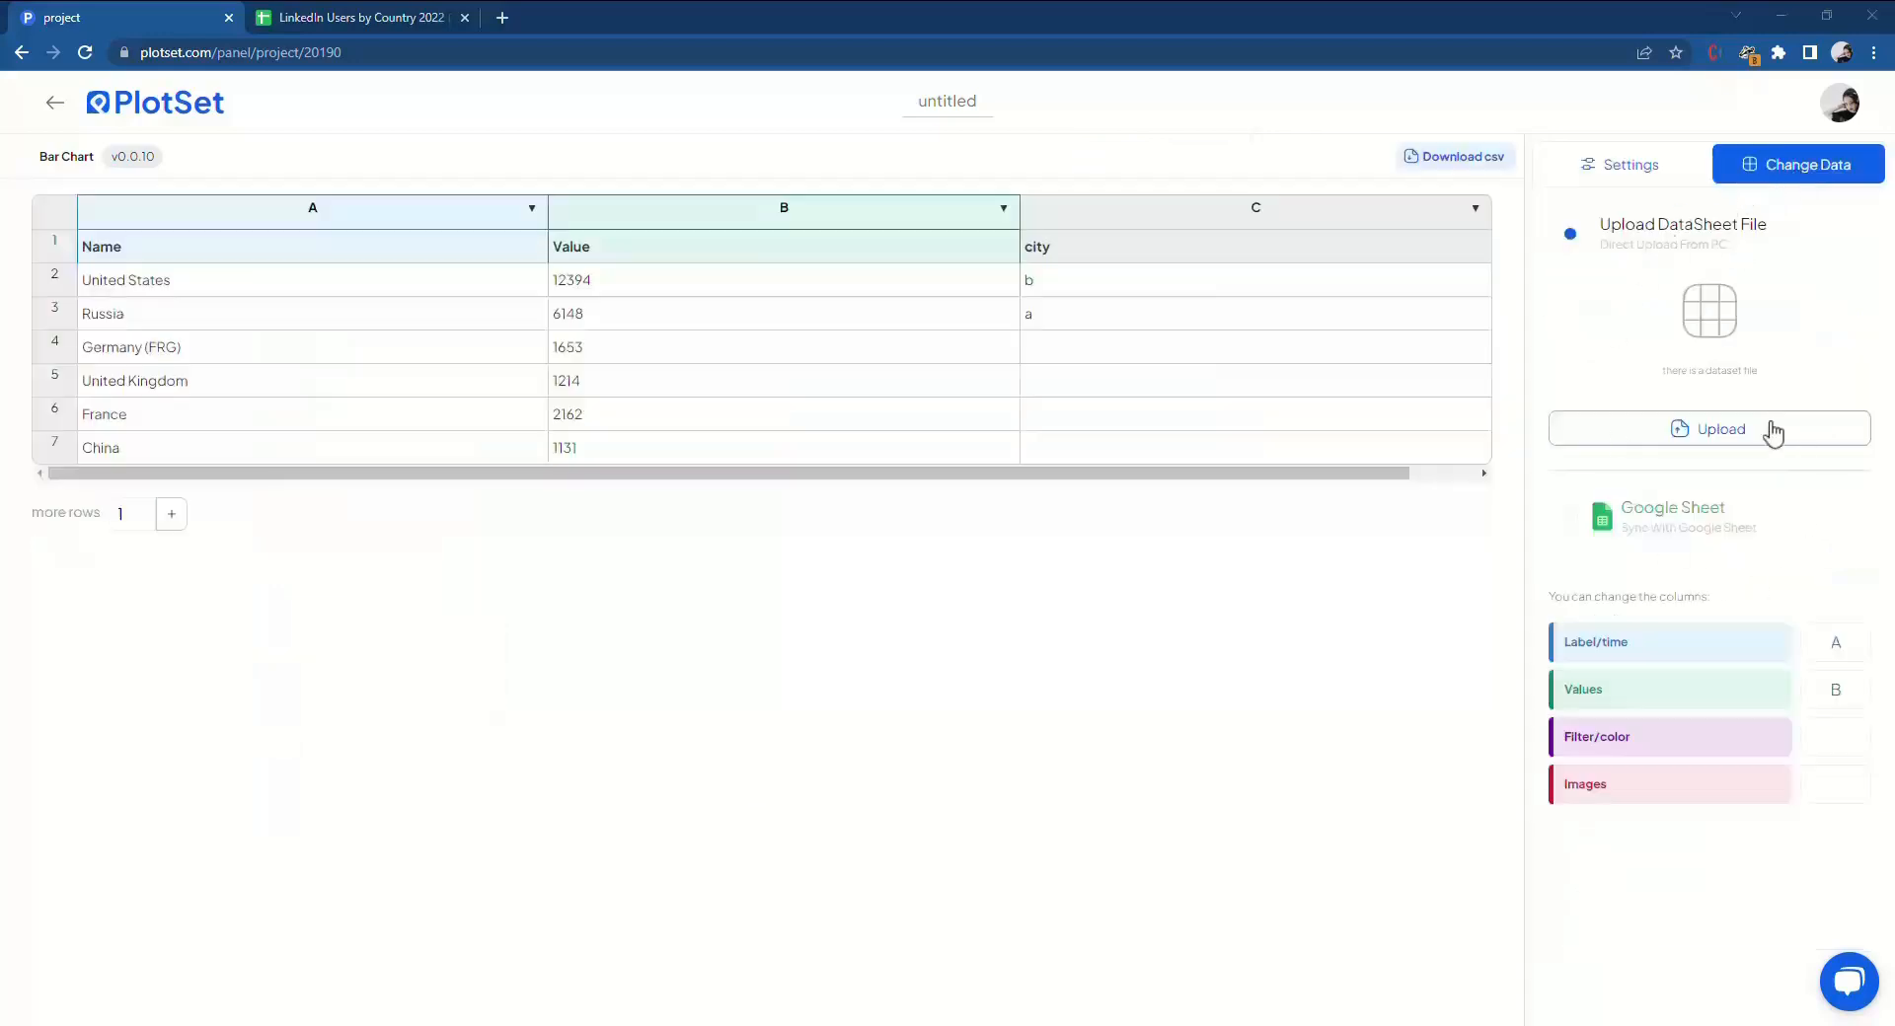
click(1659, 541)
click(431, 19)
click(420, 54)
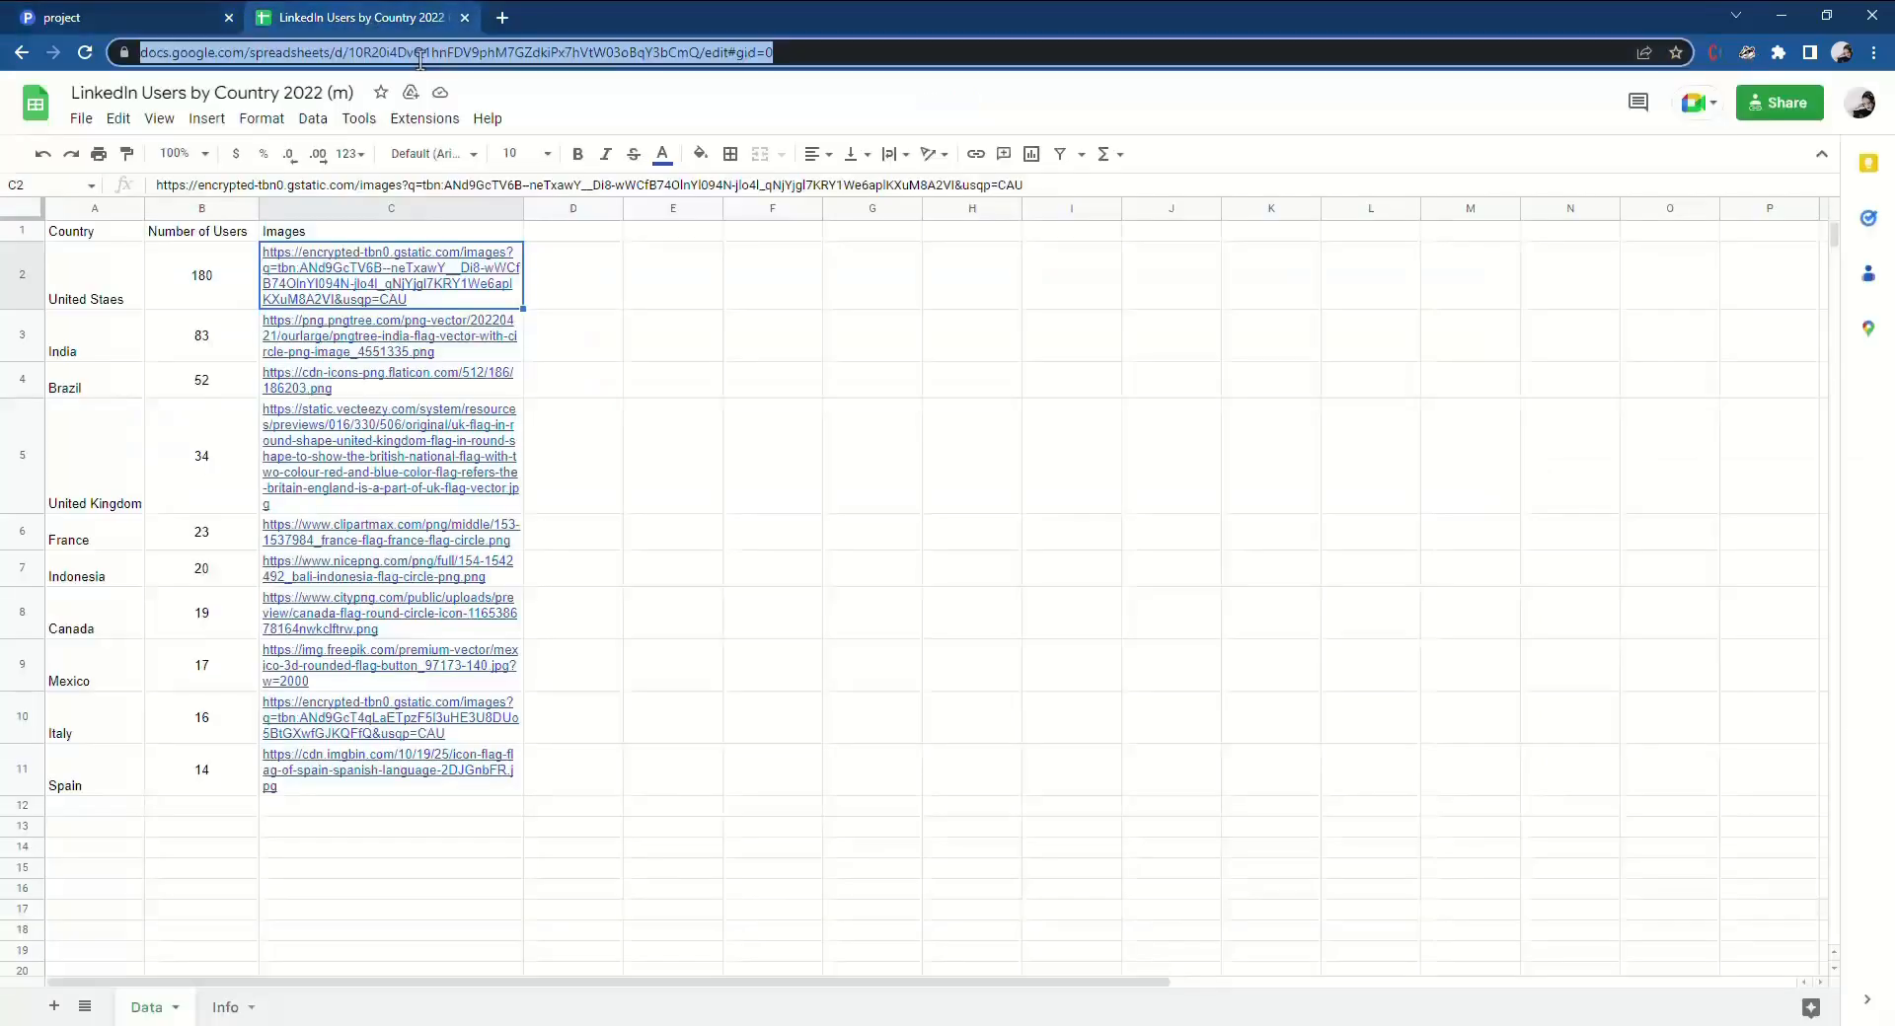
right_click(421, 61)
click(489, 166)
click(144, 14)
click(1673, 406)
right_click(1673, 405)
click(1683, 562)
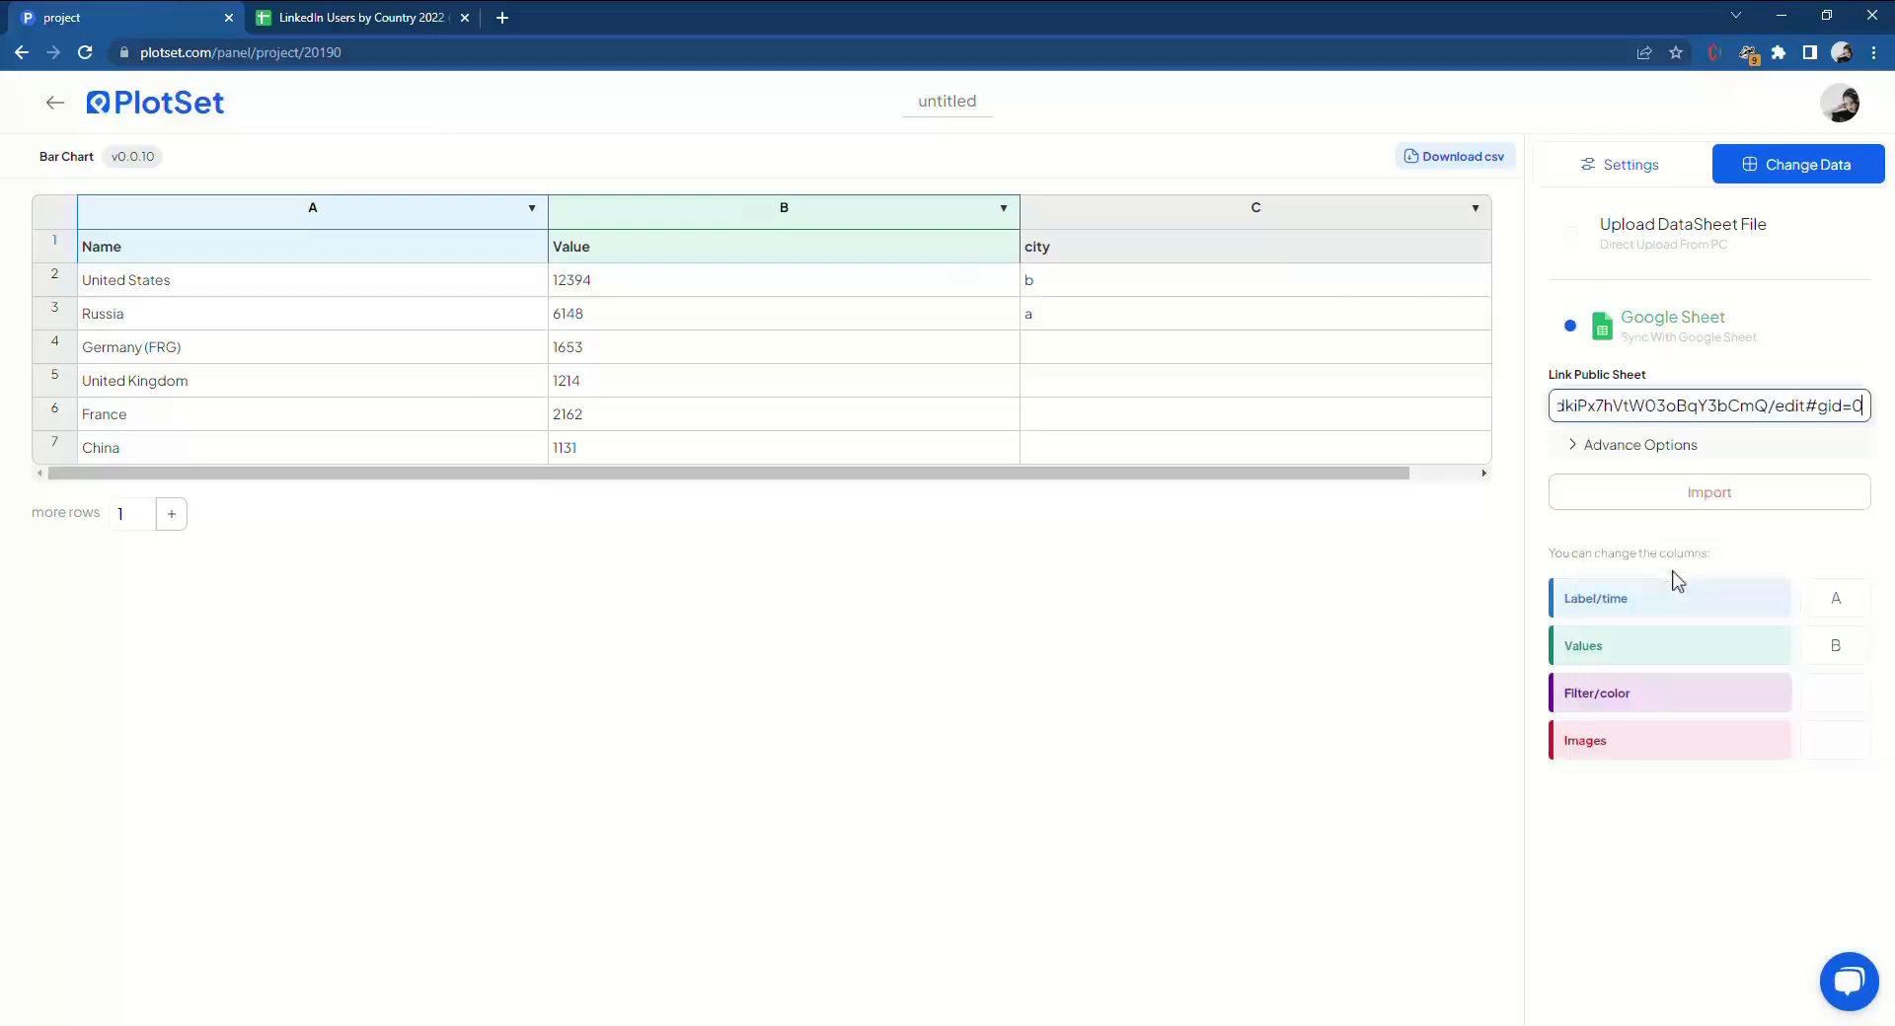
Set the sheet name to Data in the advanced options and import the Google Sheet.
click(364, 16)
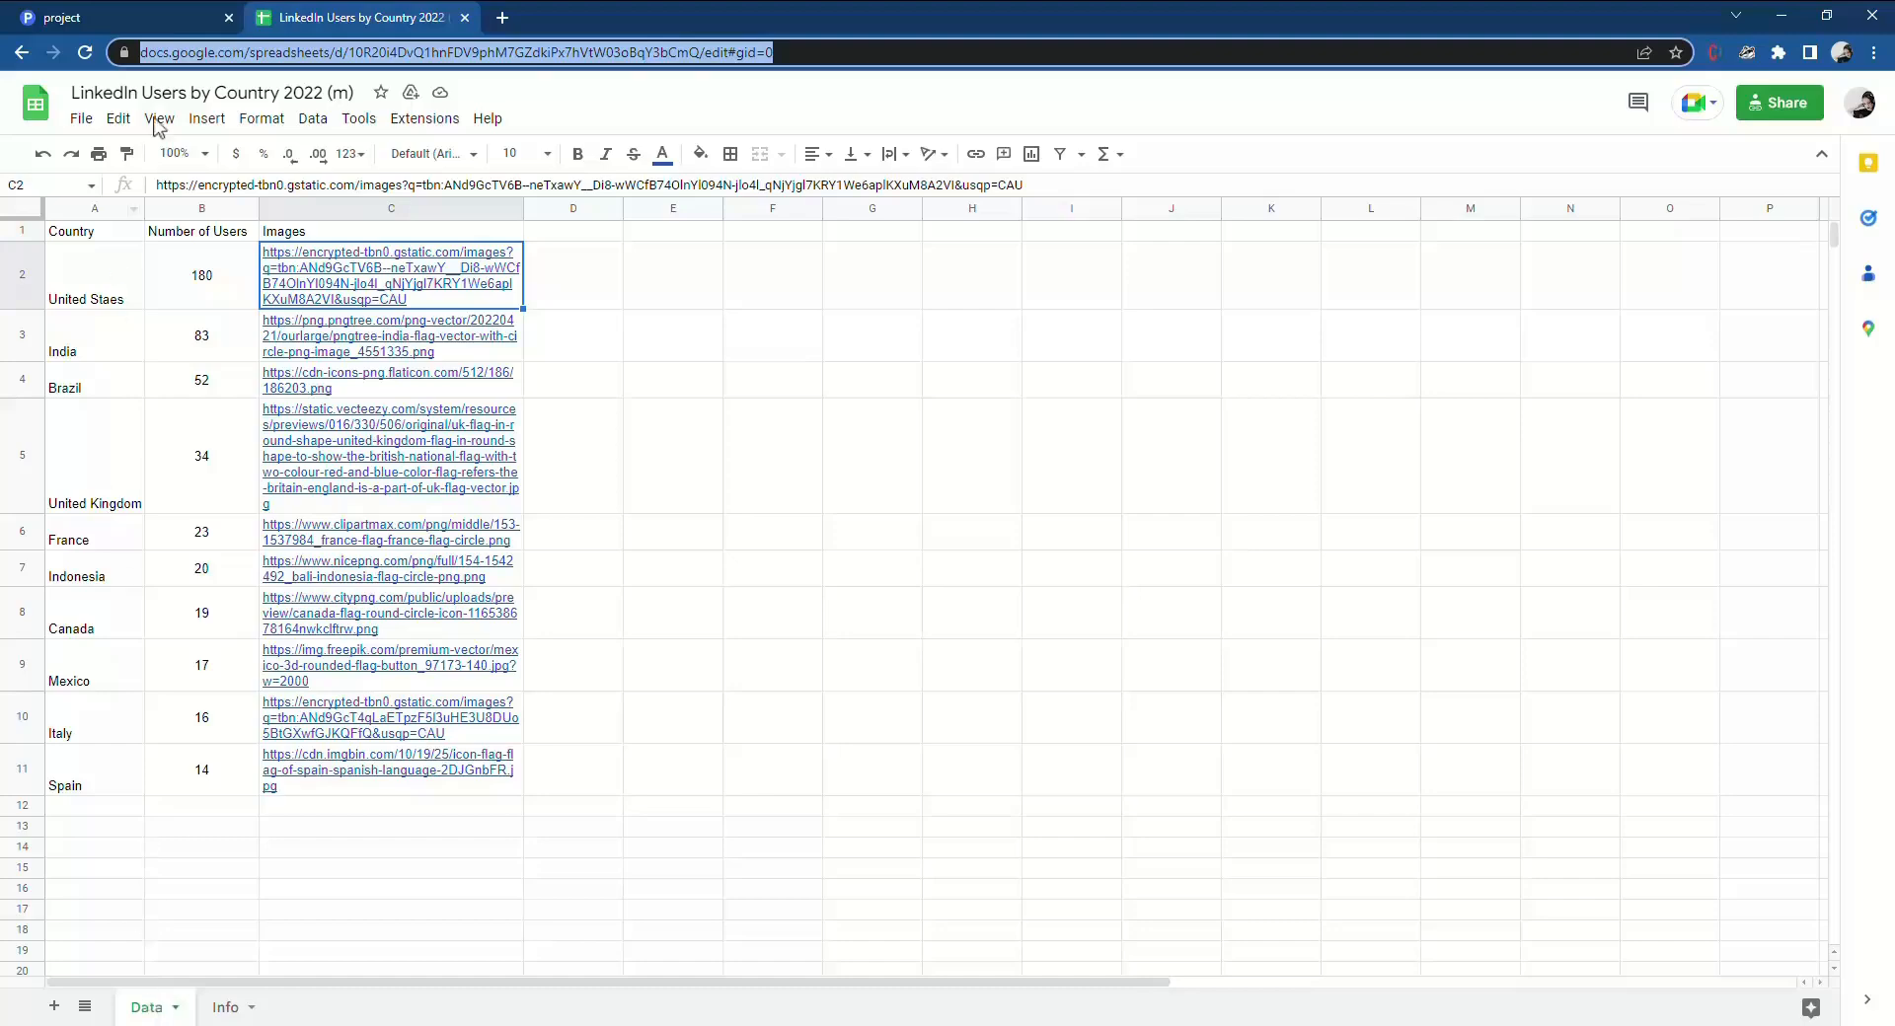
click(148, 16)
click(1670, 446)
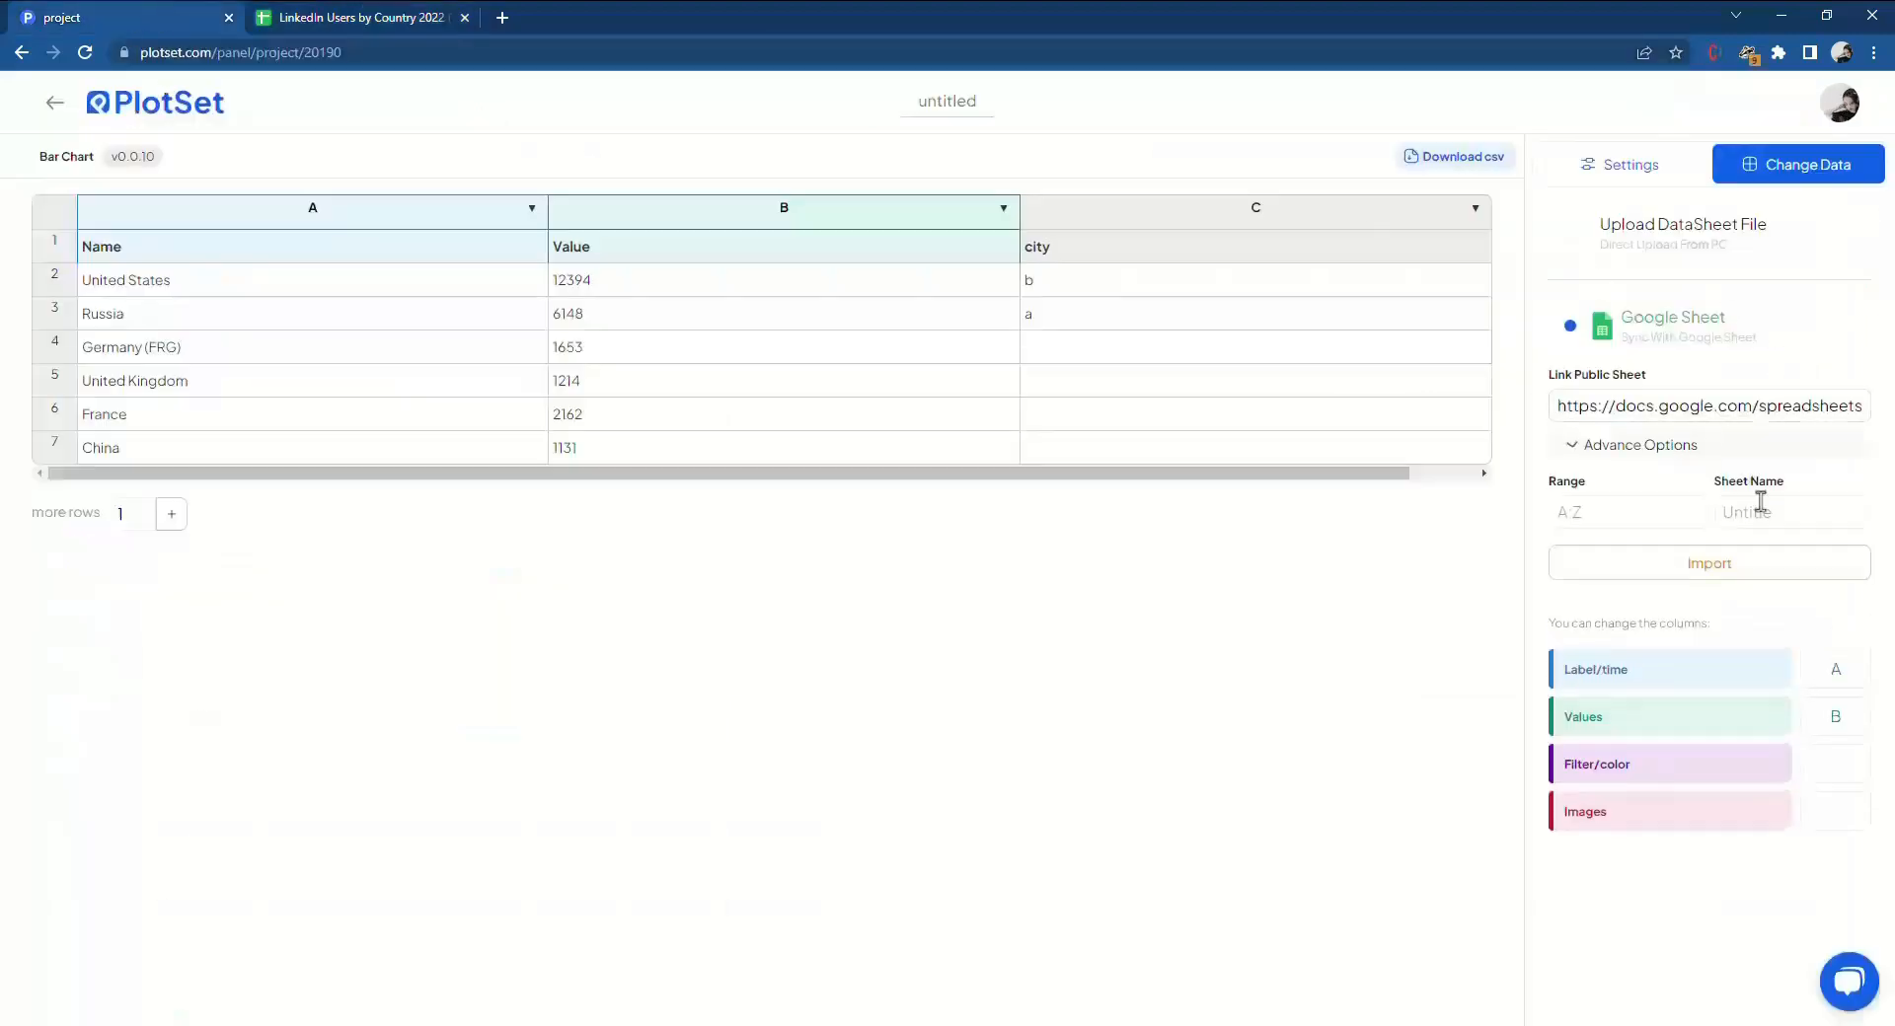
click(1769, 521)
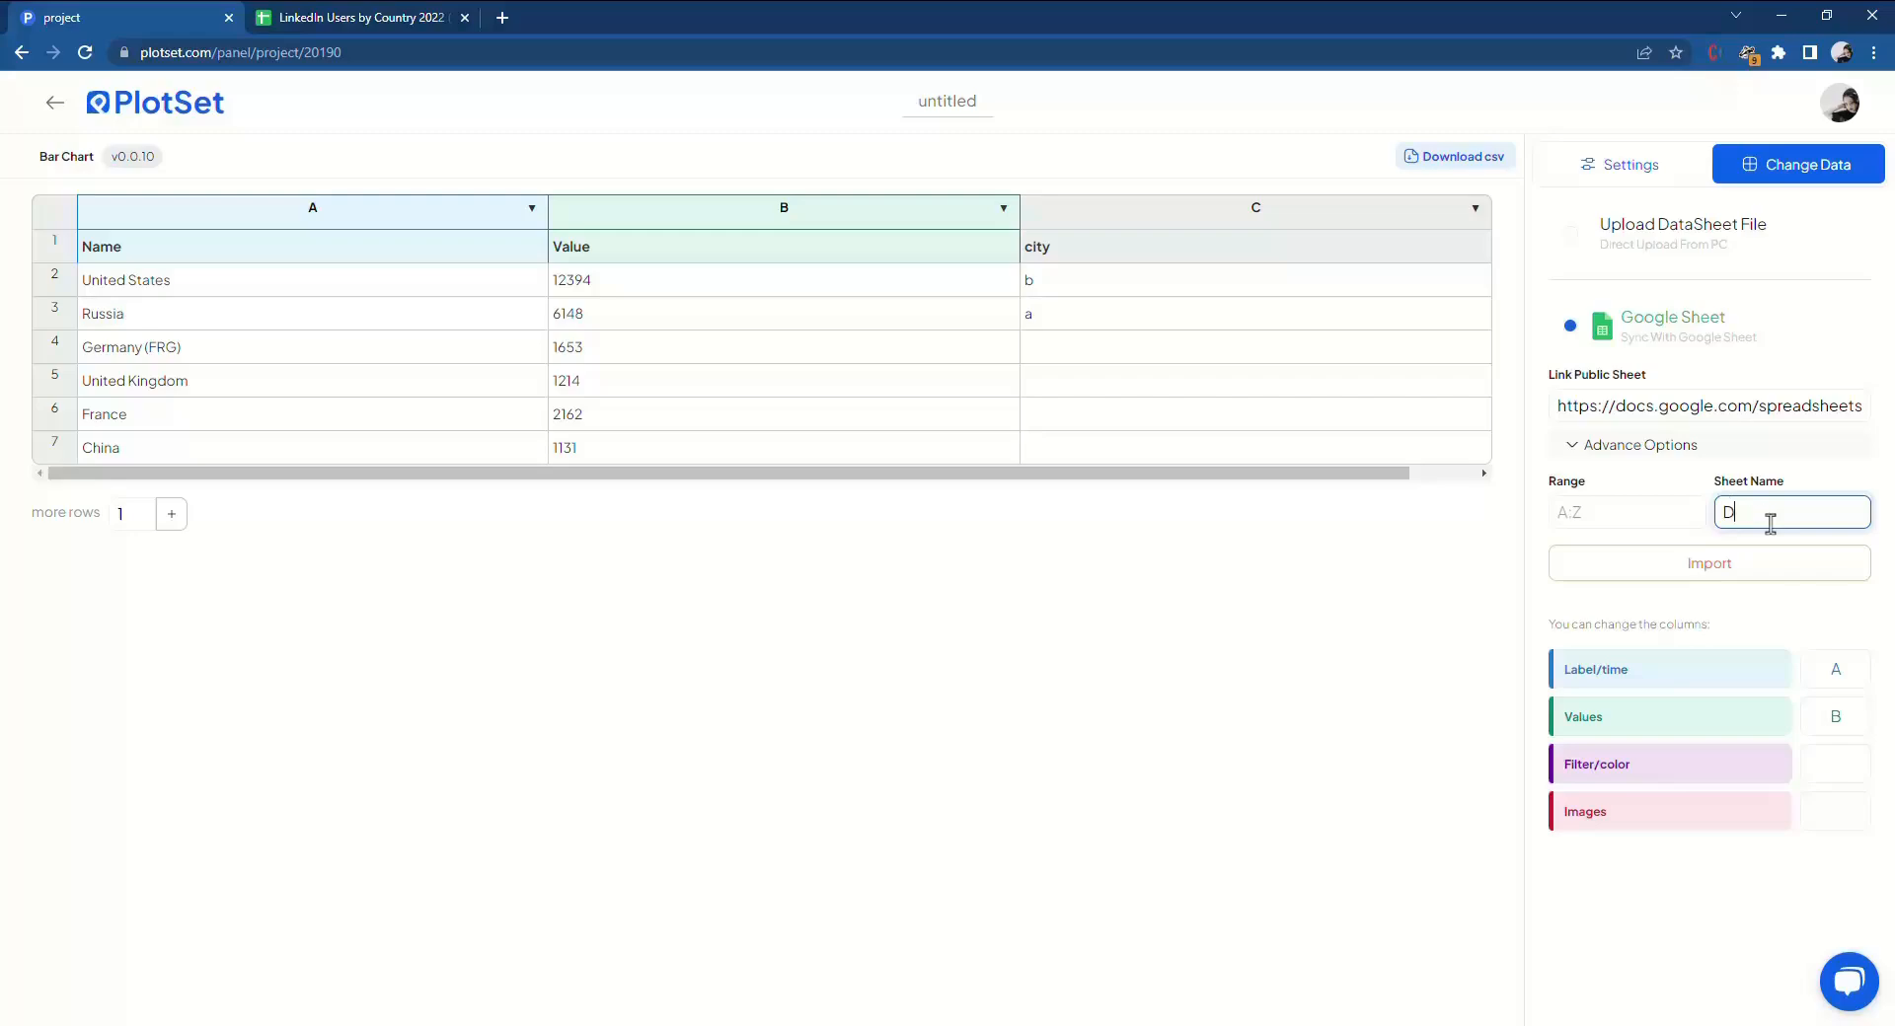
click(1722, 581)
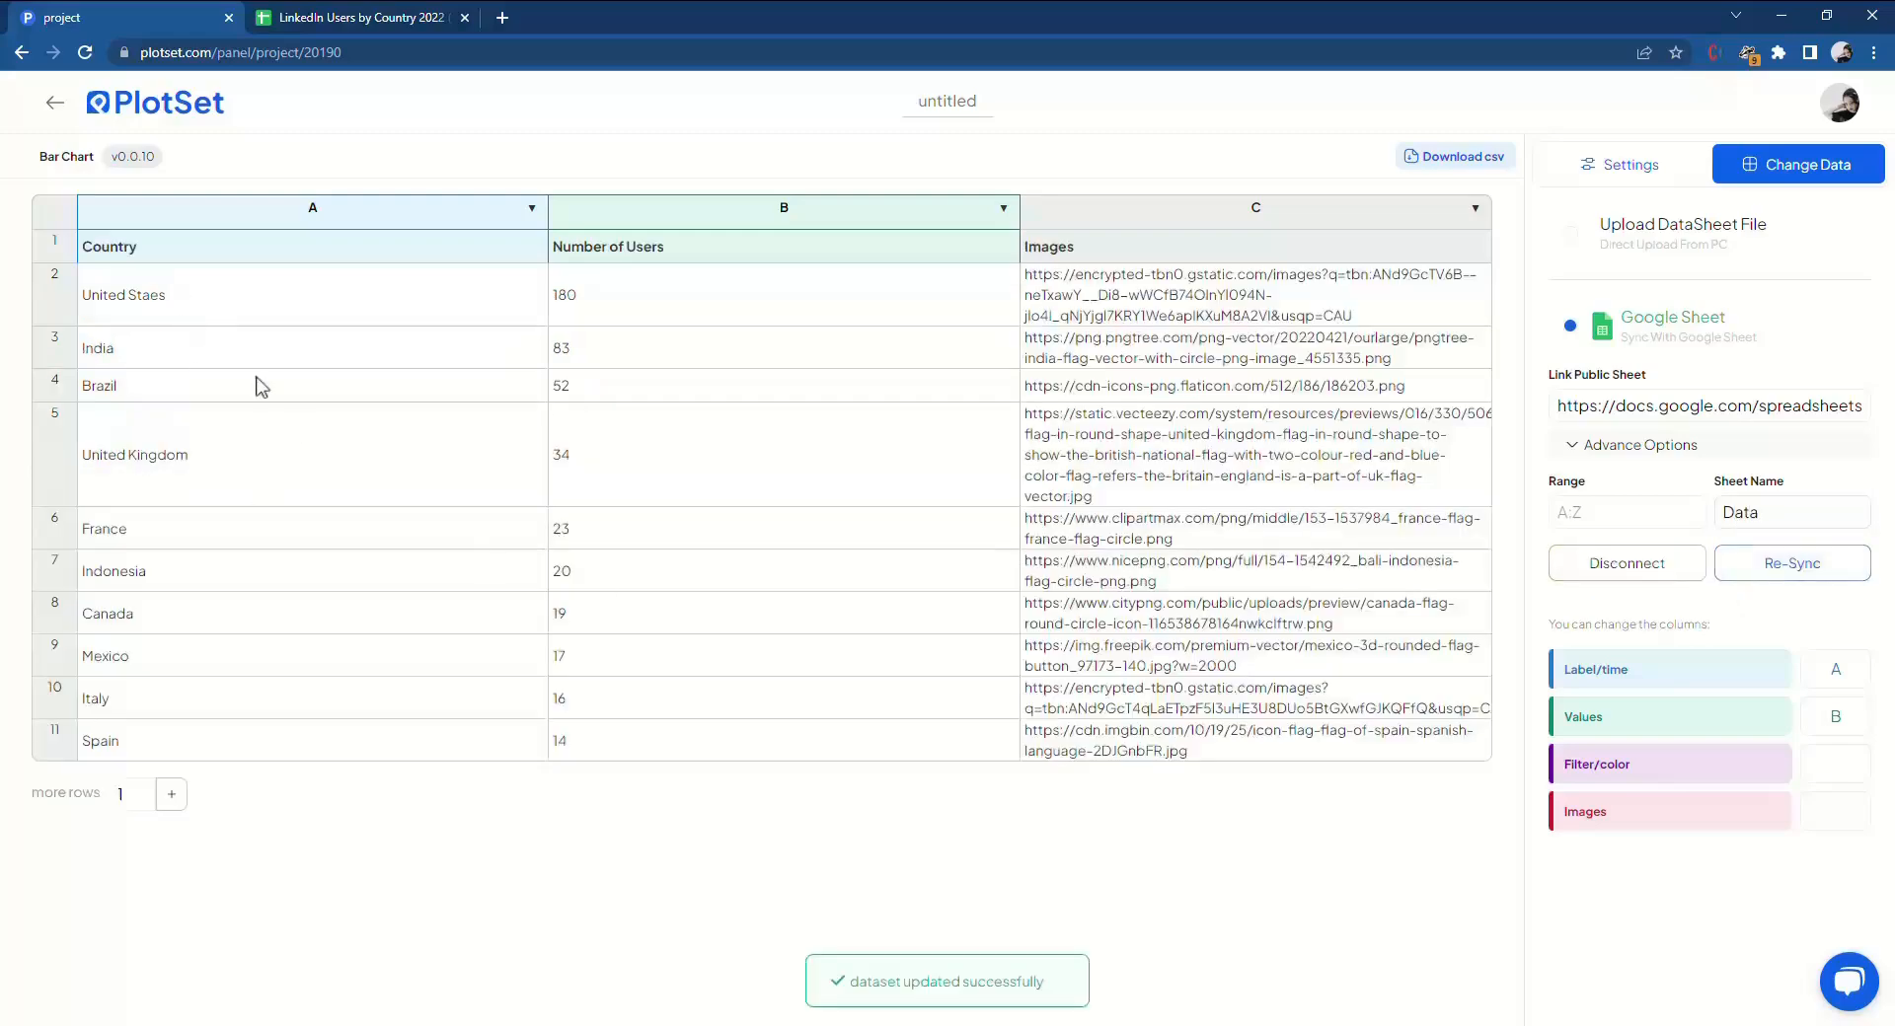
click(252, 14)
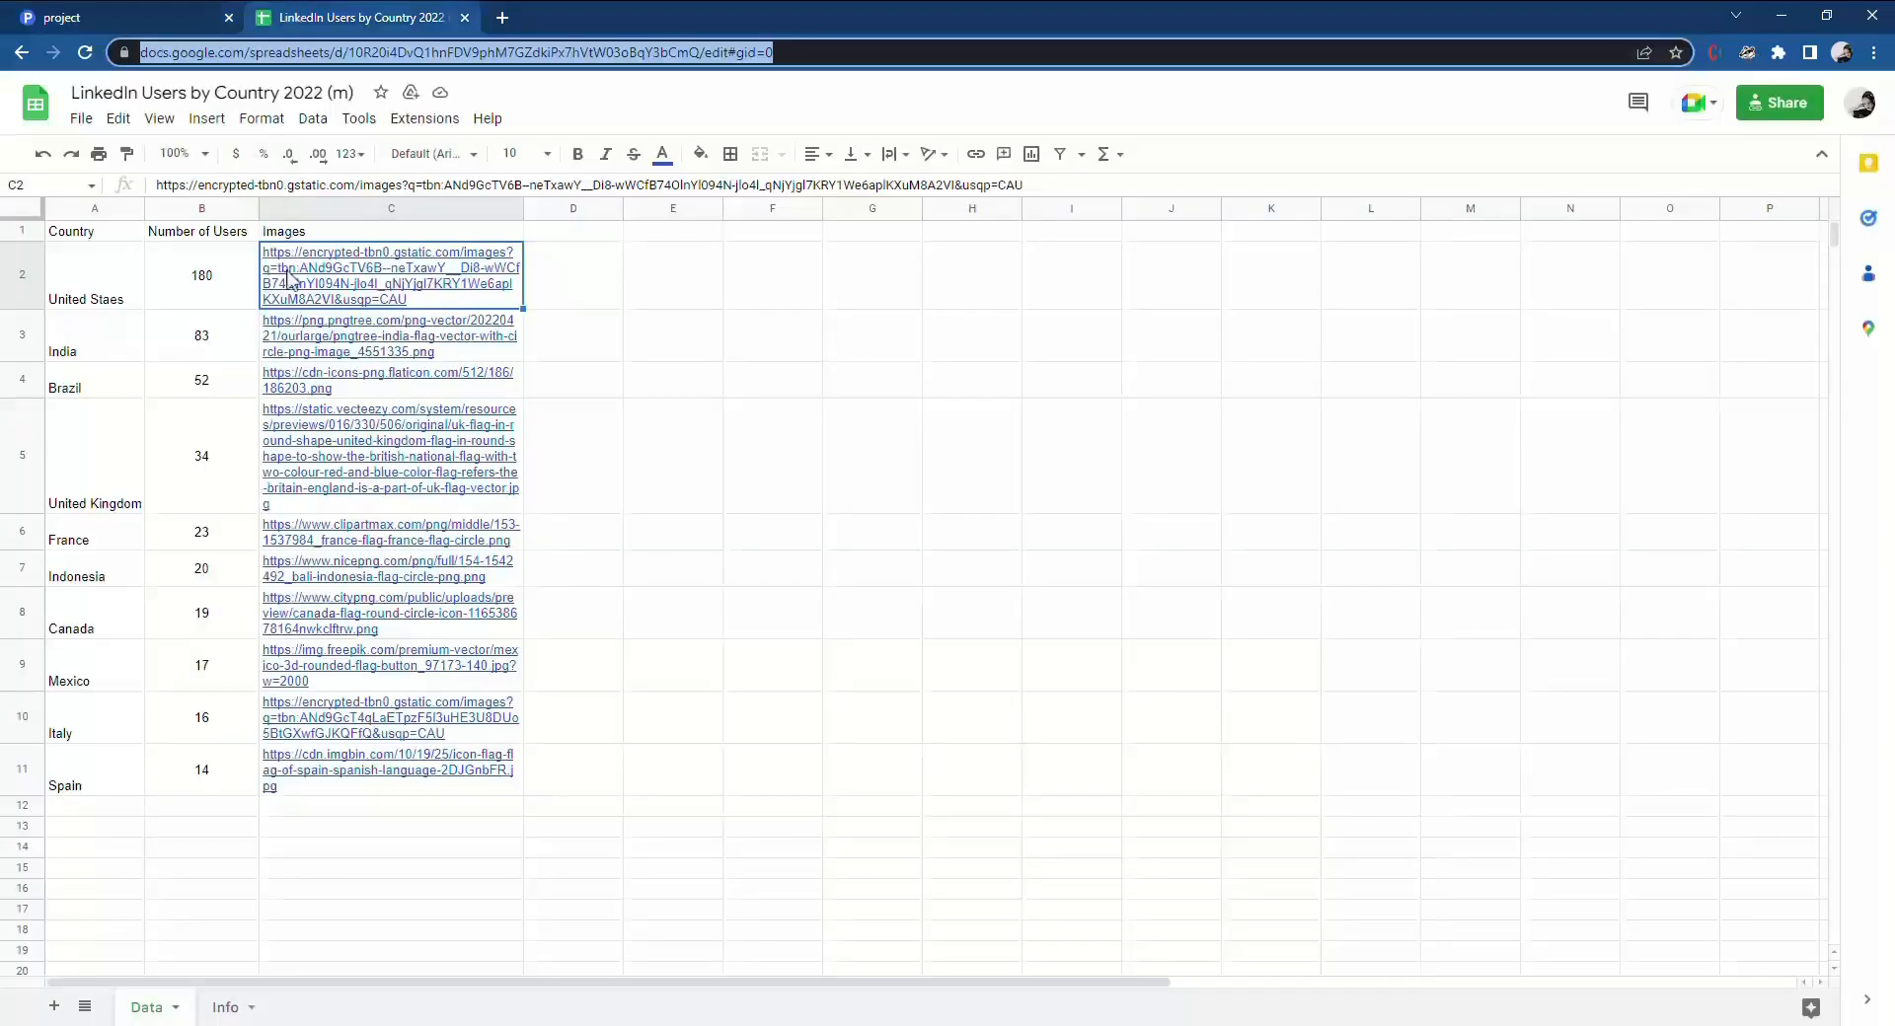
mouse_move(321, 330)
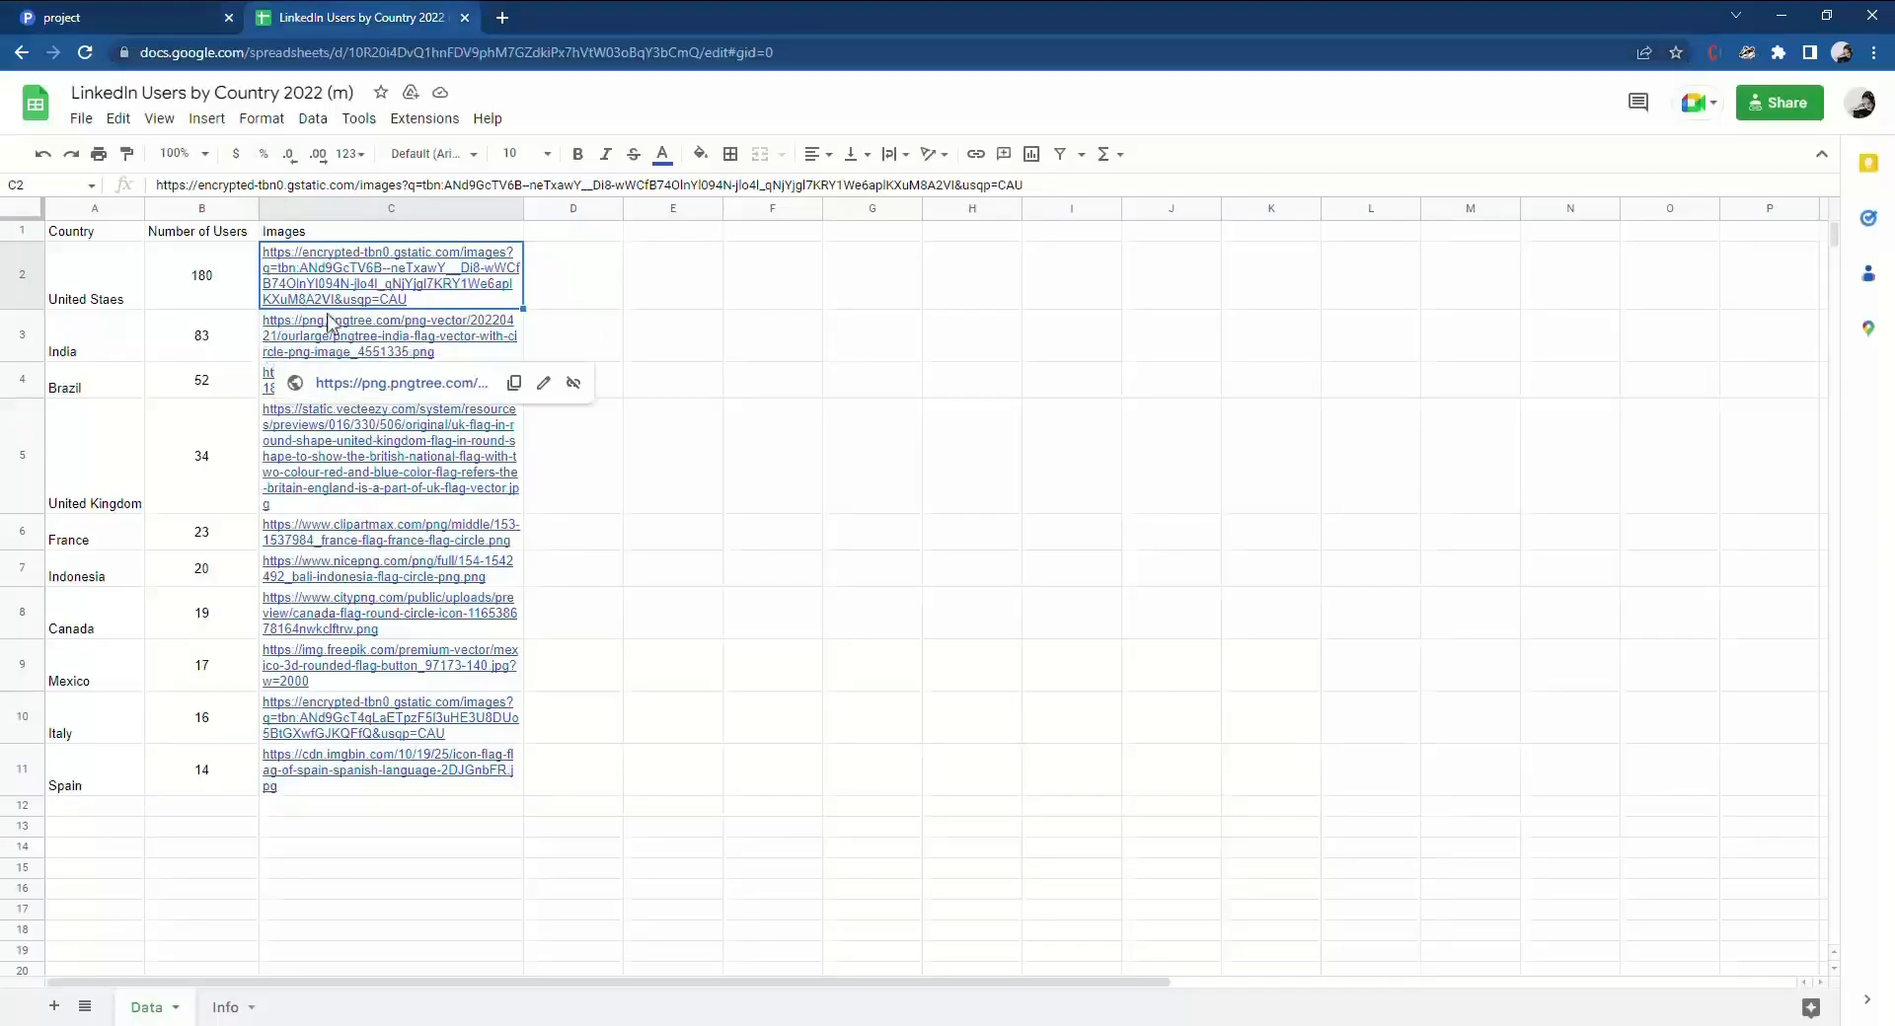
click(133, 16)
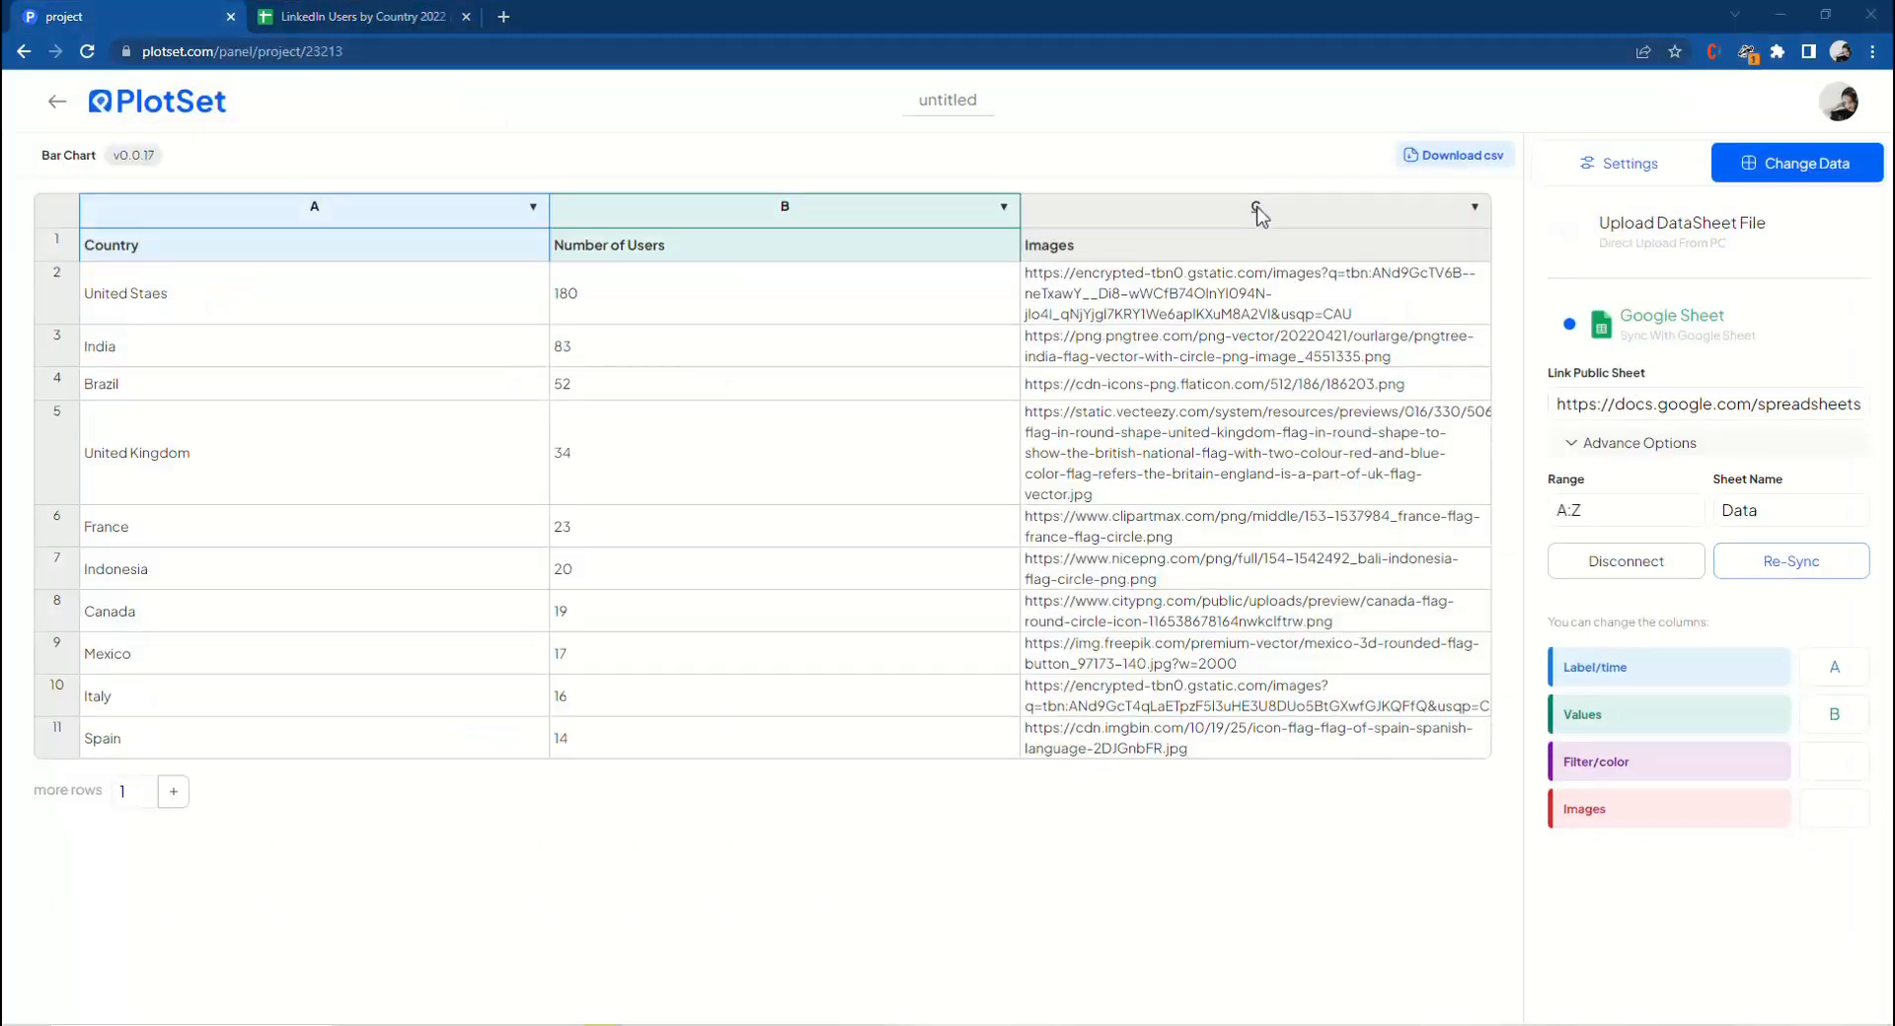
Assign column C to the Images column and return to the chart settings.
click(1847, 819)
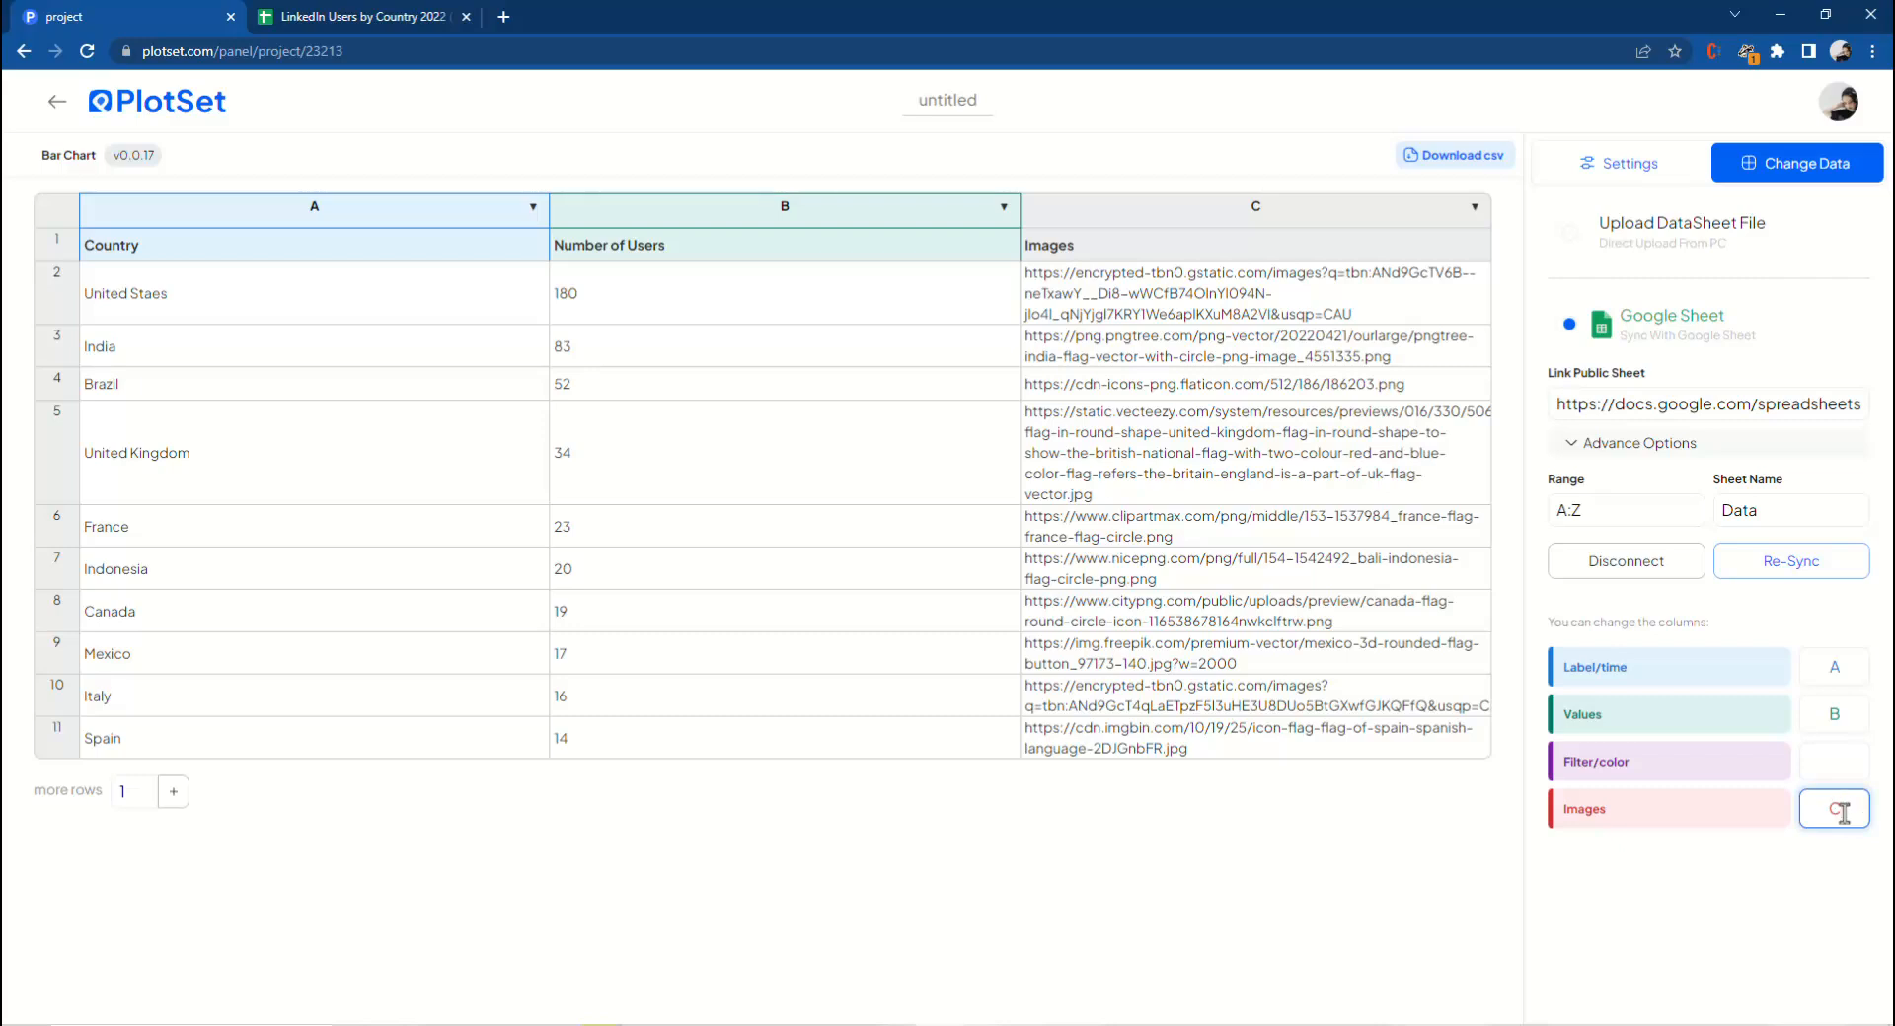
click(1695, 889)
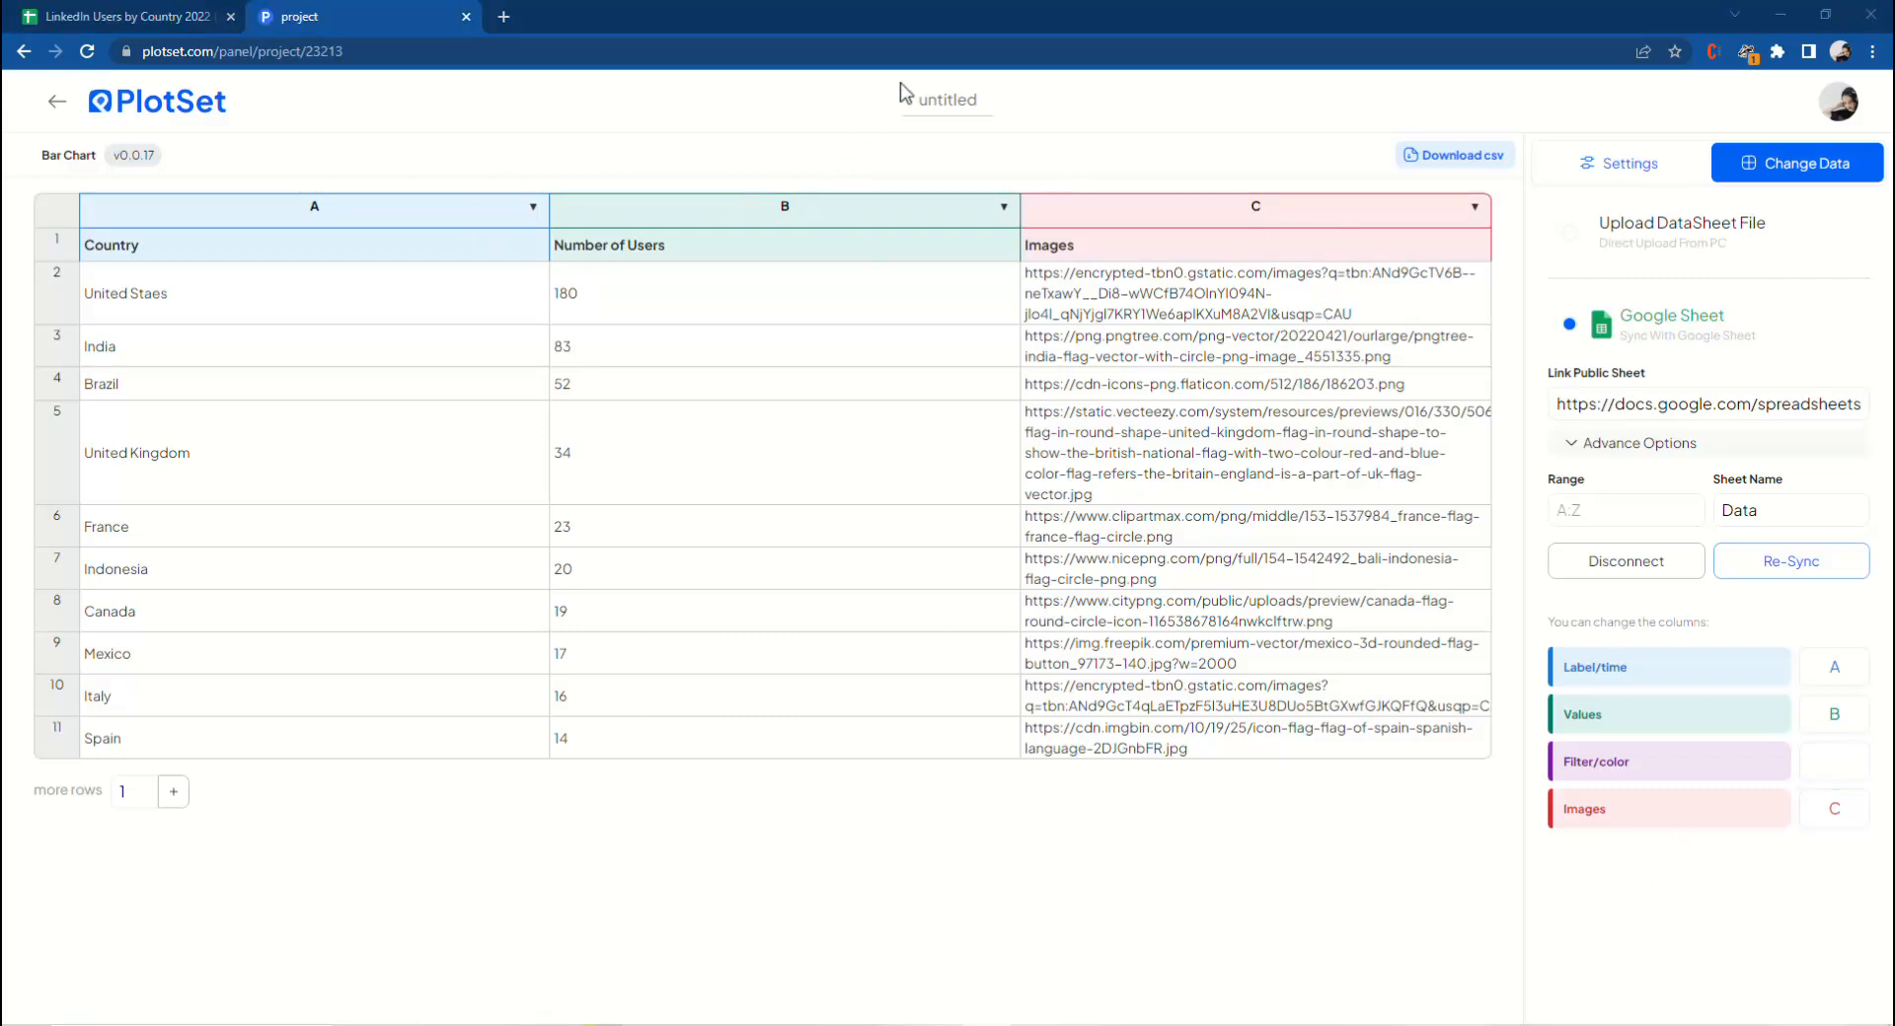
click(1562, 176)
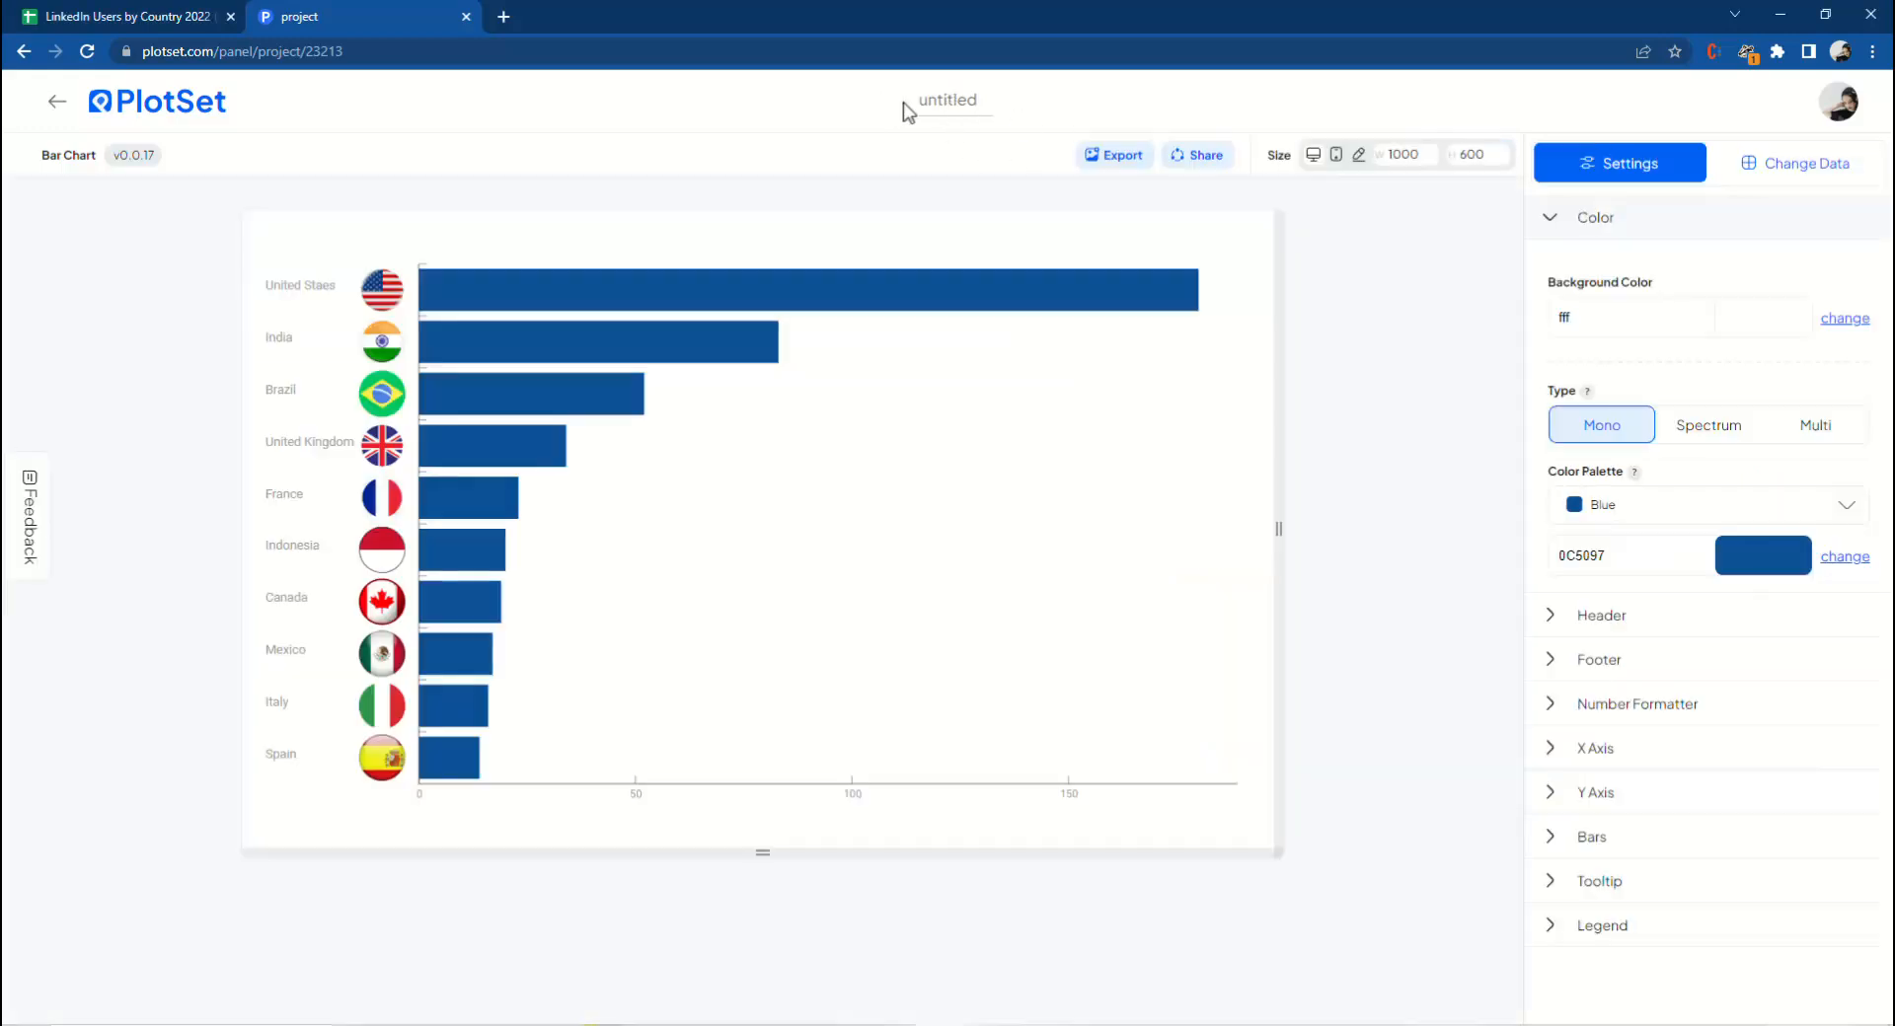
Rename the chart to LinkedIn Users by 2022 (M) and save the title.
click(964, 100)
text(Linked)
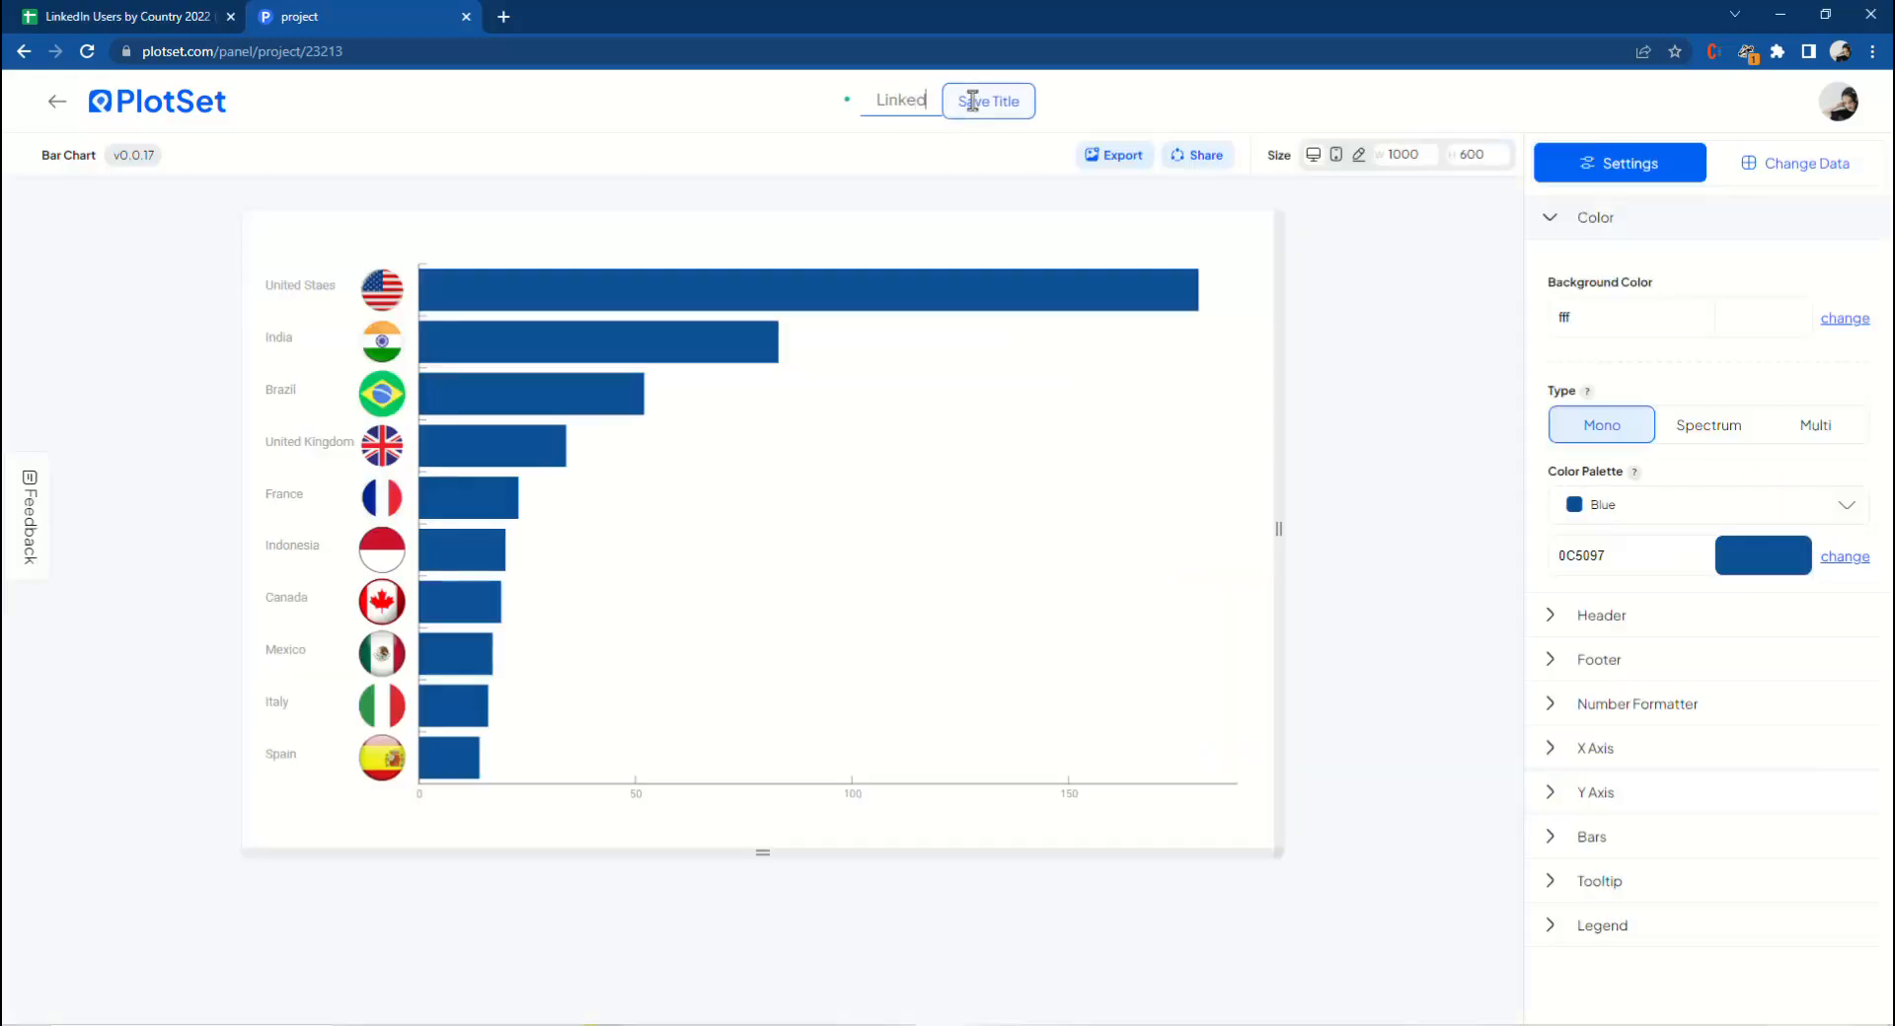
text(In User)
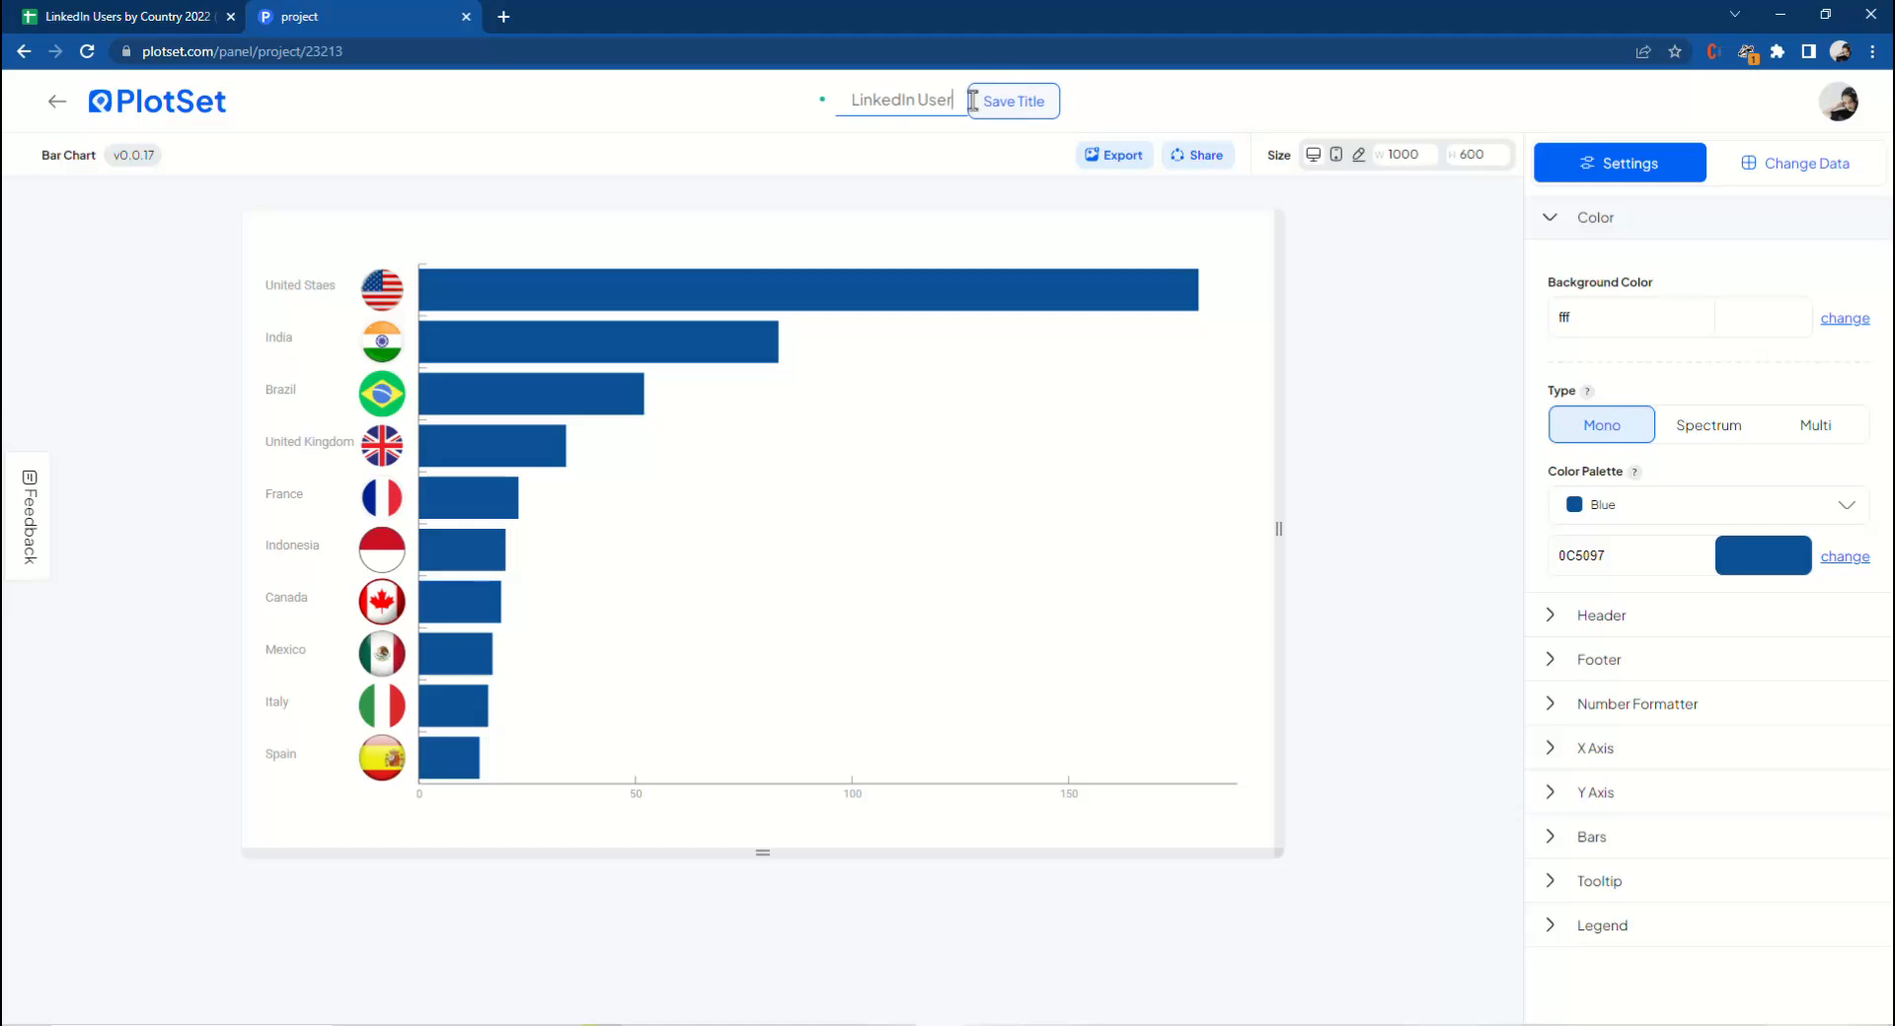
text(s by)
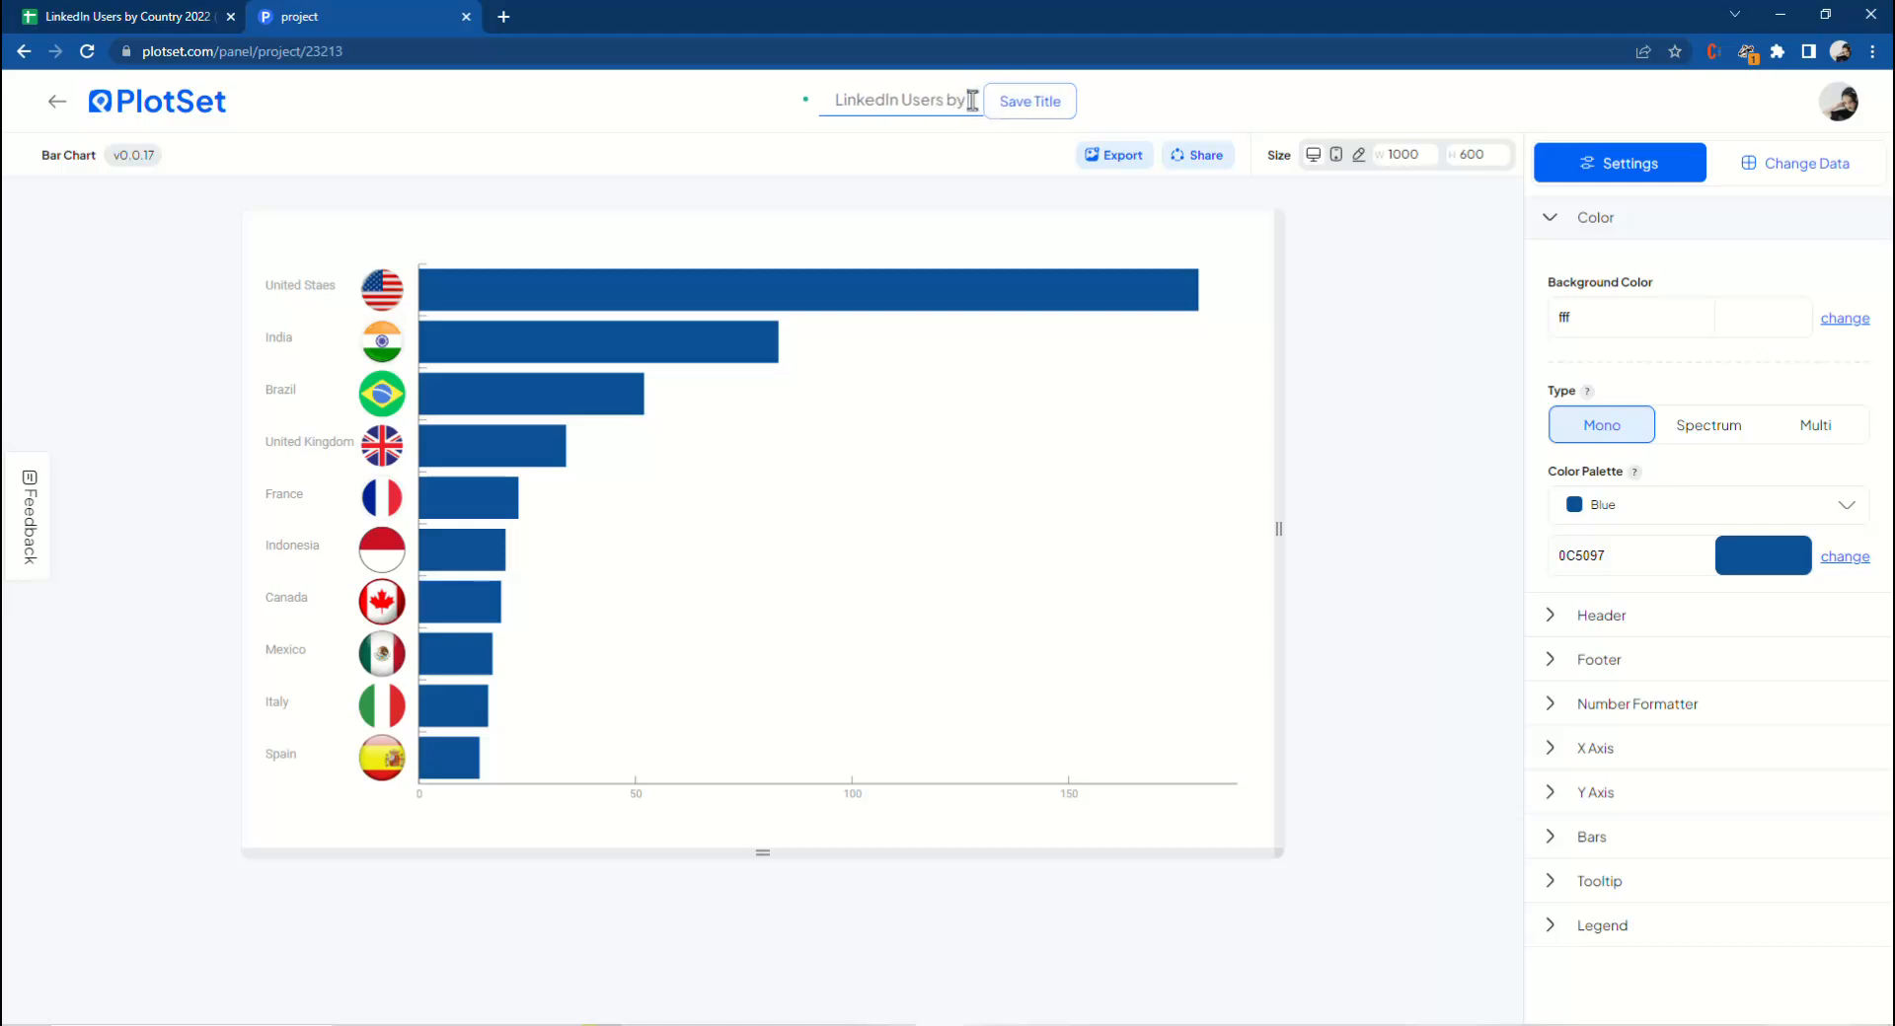
text( 2022 (M))
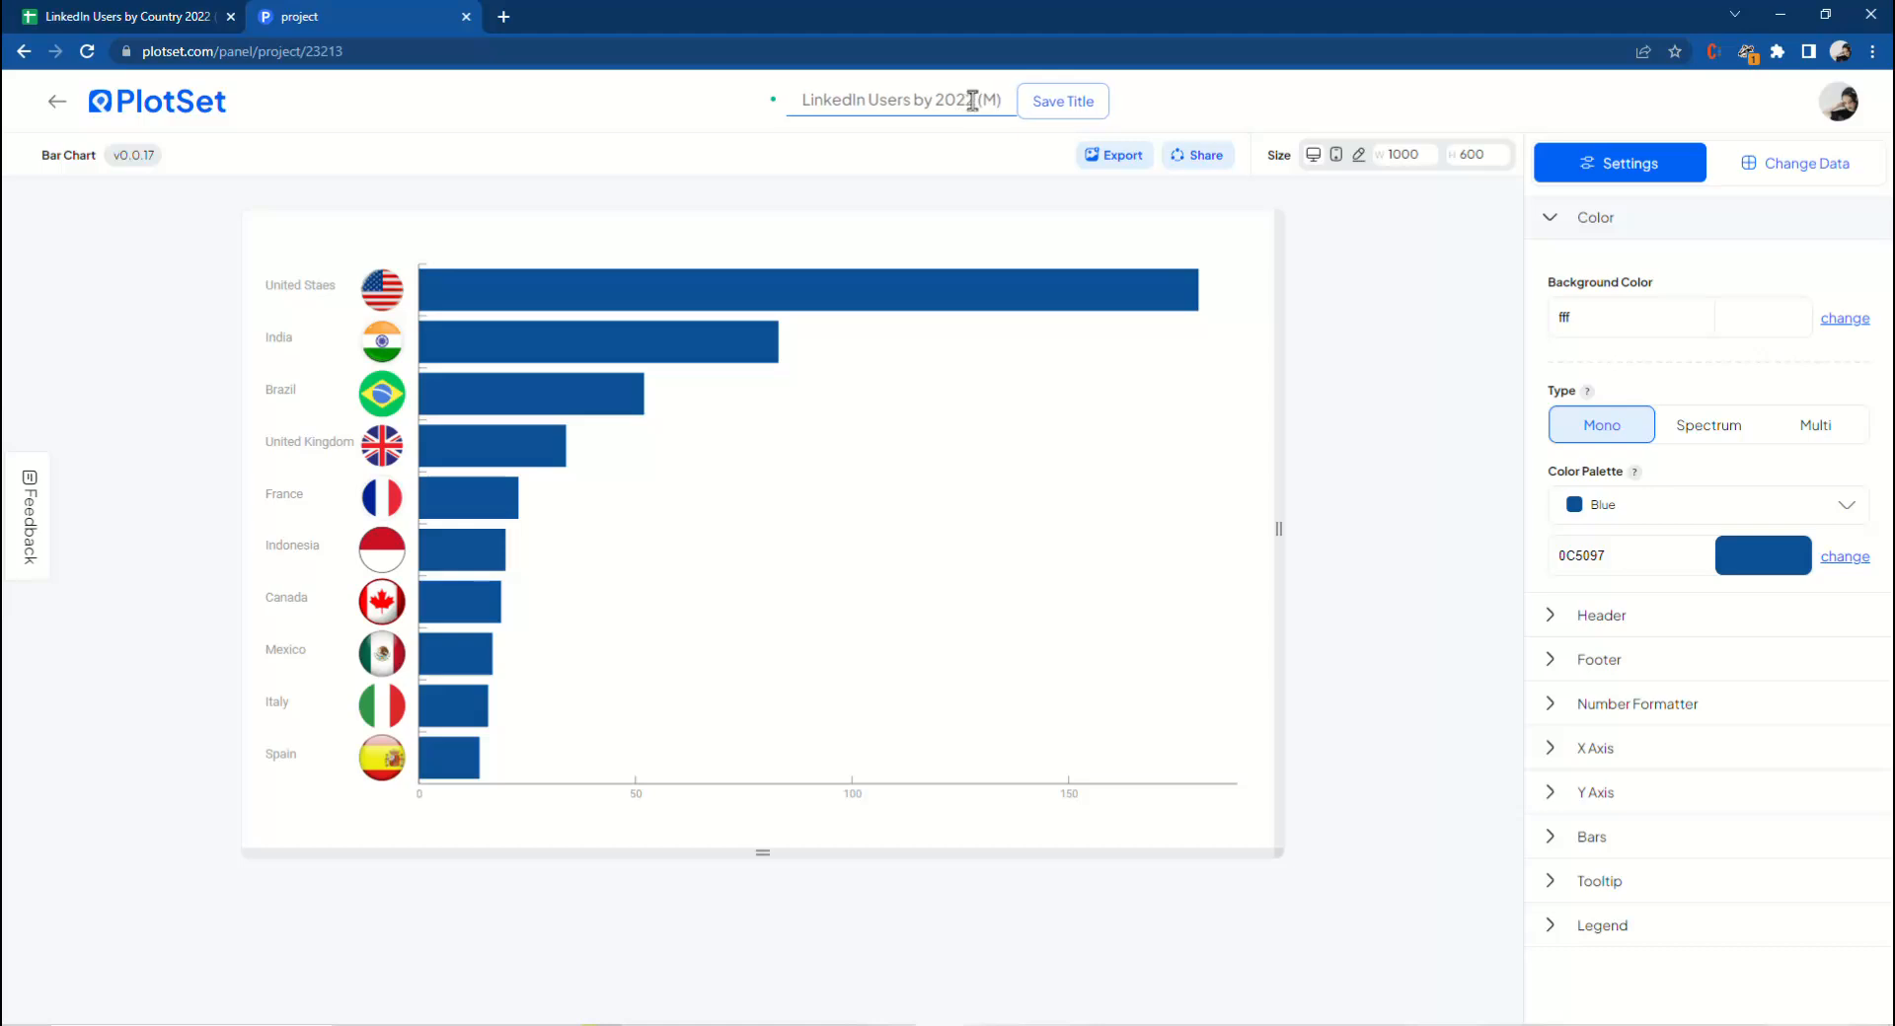
click(1038, 109)
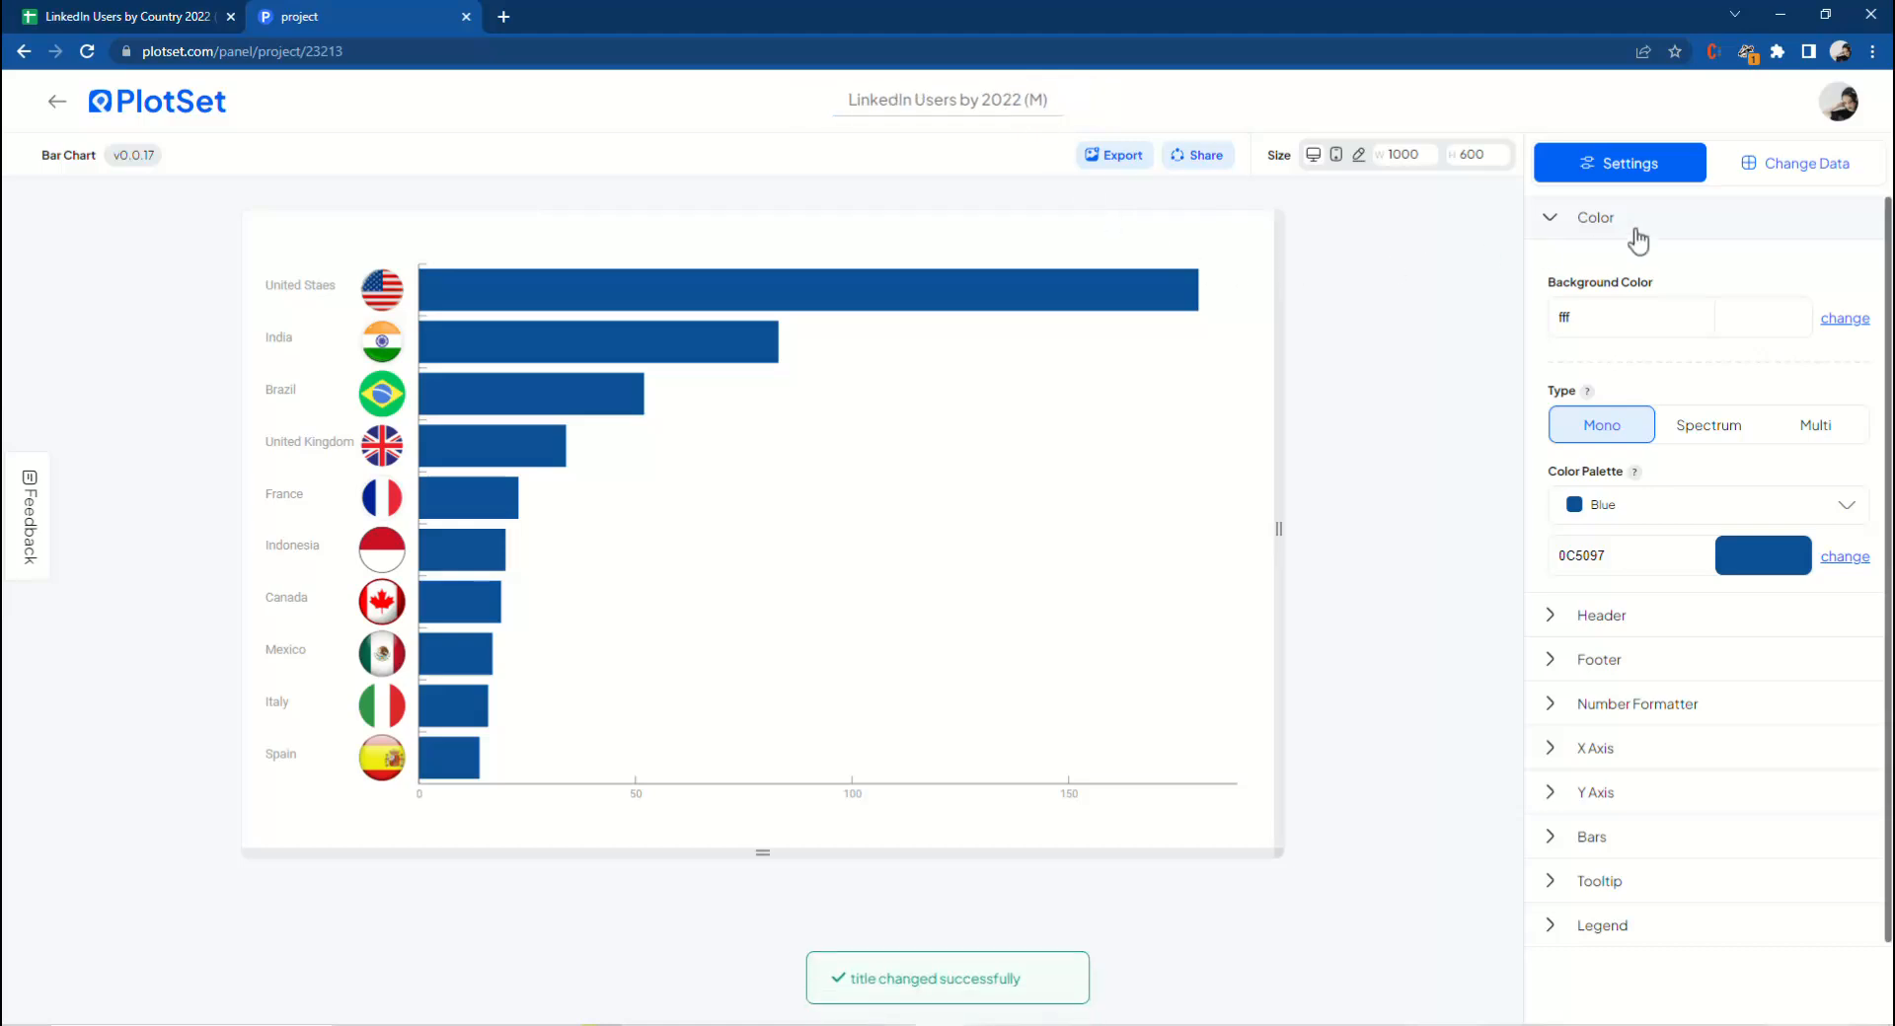
Try a grey chart background colour and reset the background to white.
click(1765, 330)
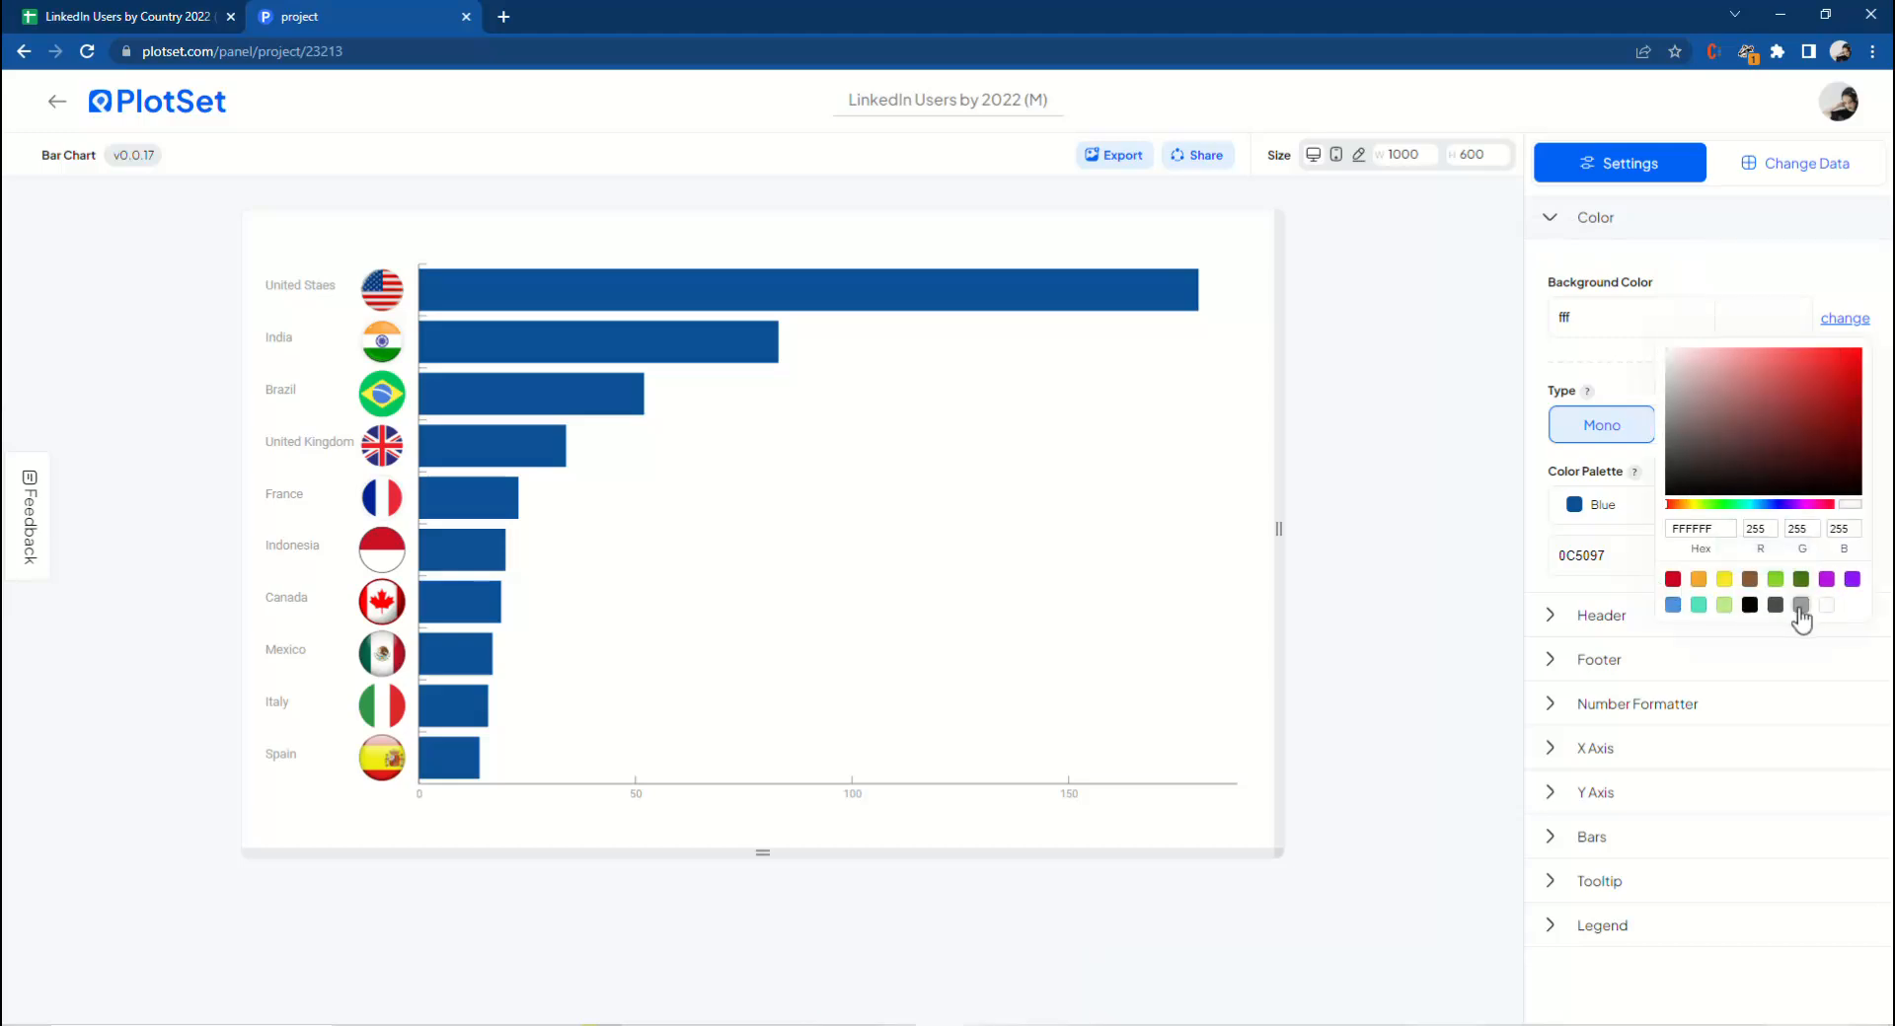
click(1801, 604)
click(1389, 521)
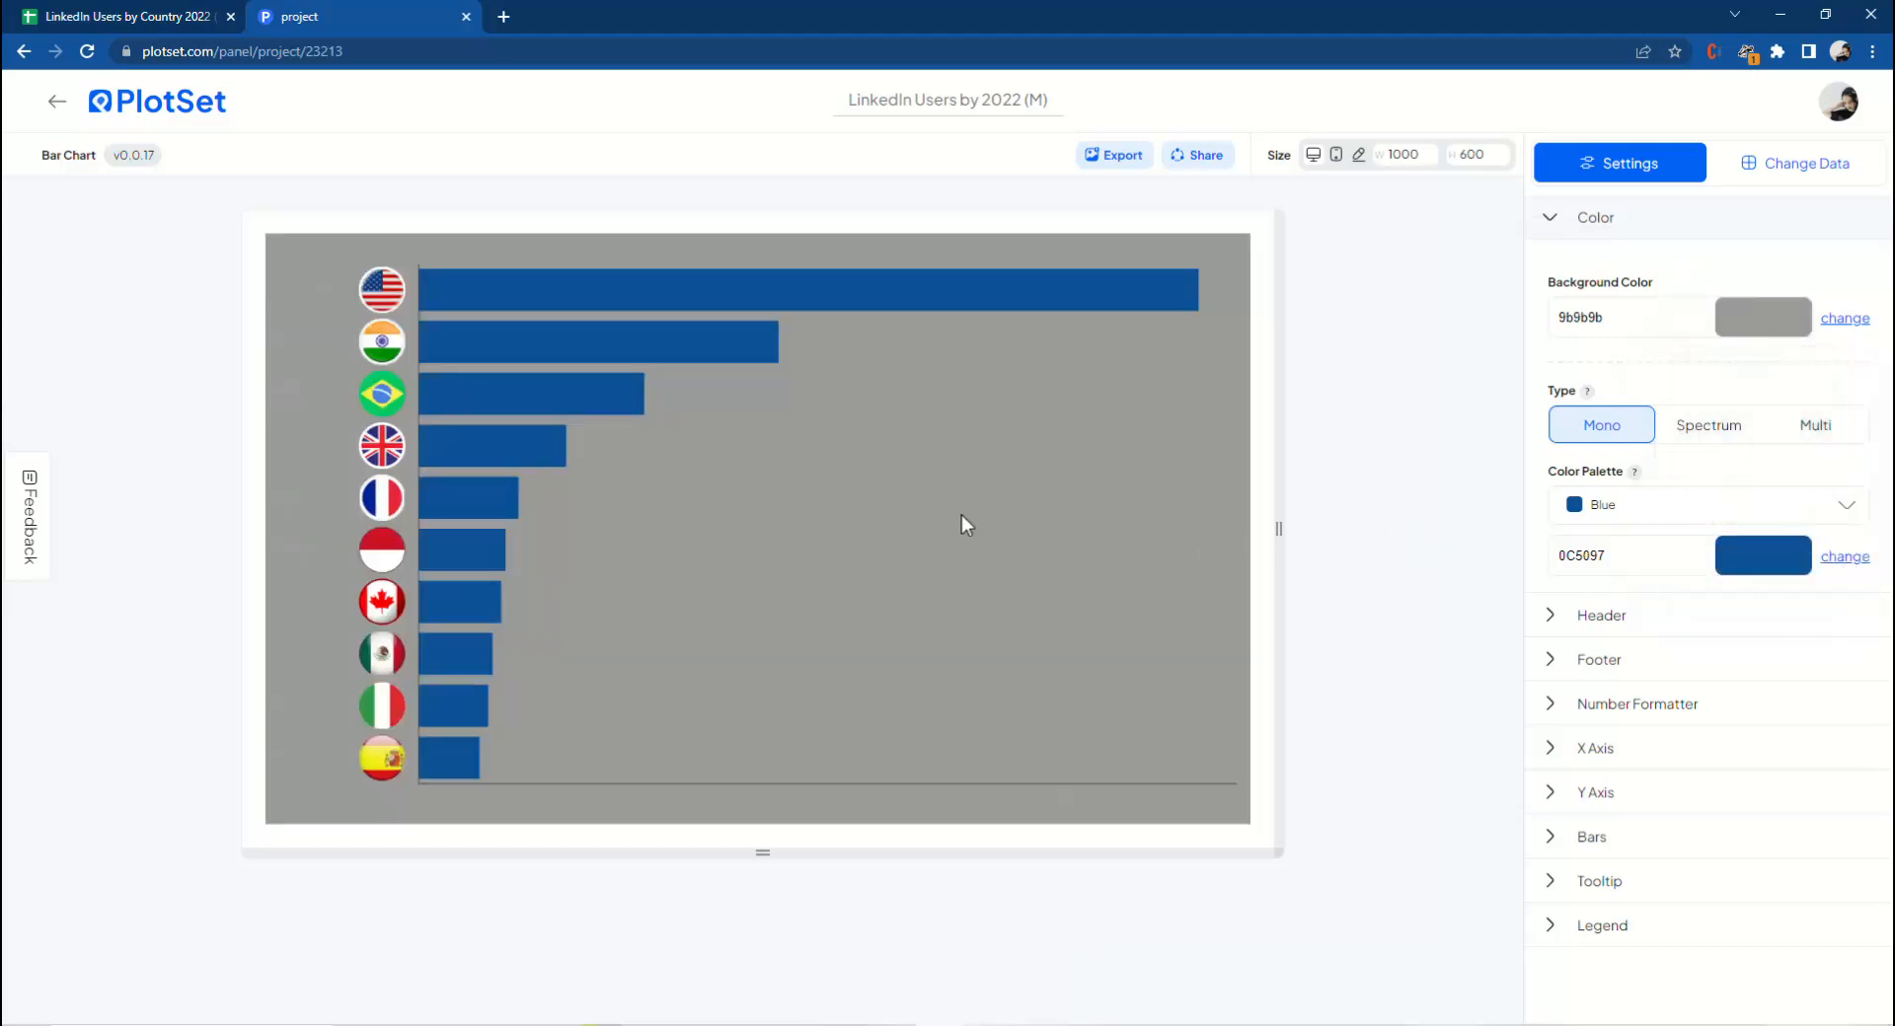
click(1773, 329)
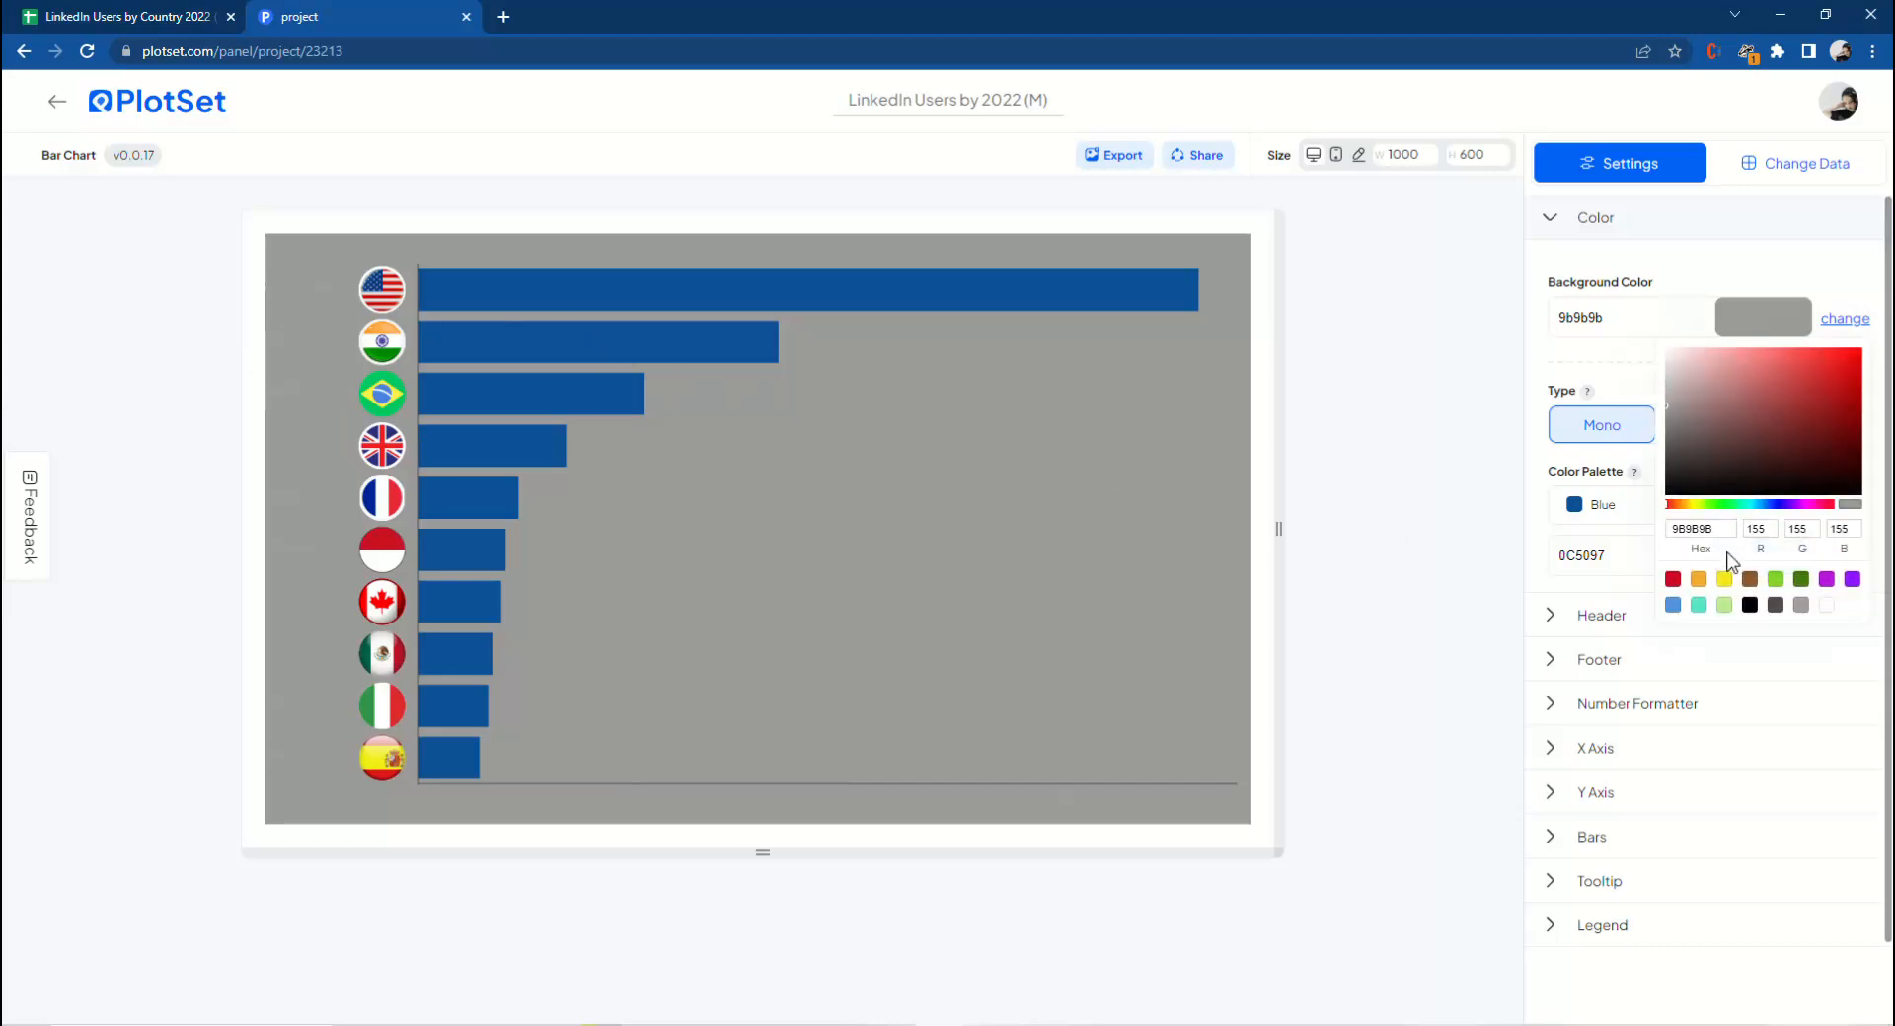
click(1749, 606)
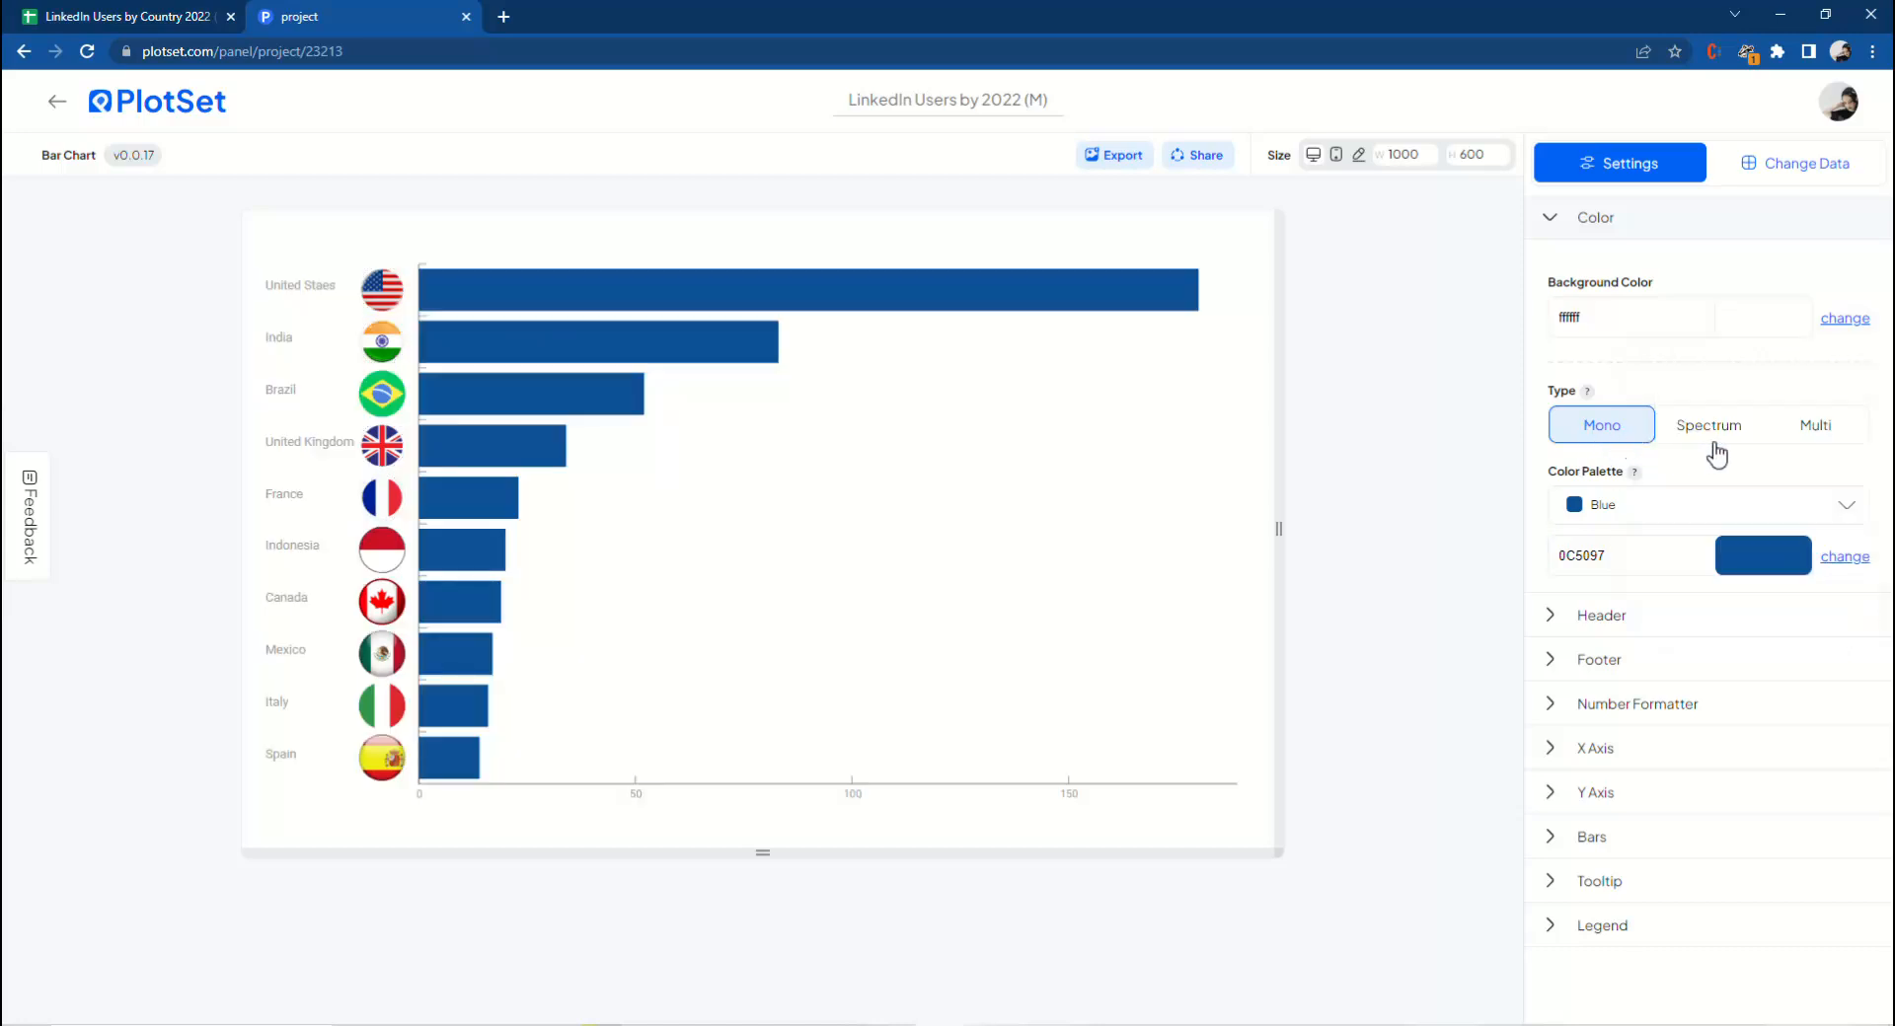
Set the bar colour type to Multi with the Super Palette colour palette.
click(1716, 444)
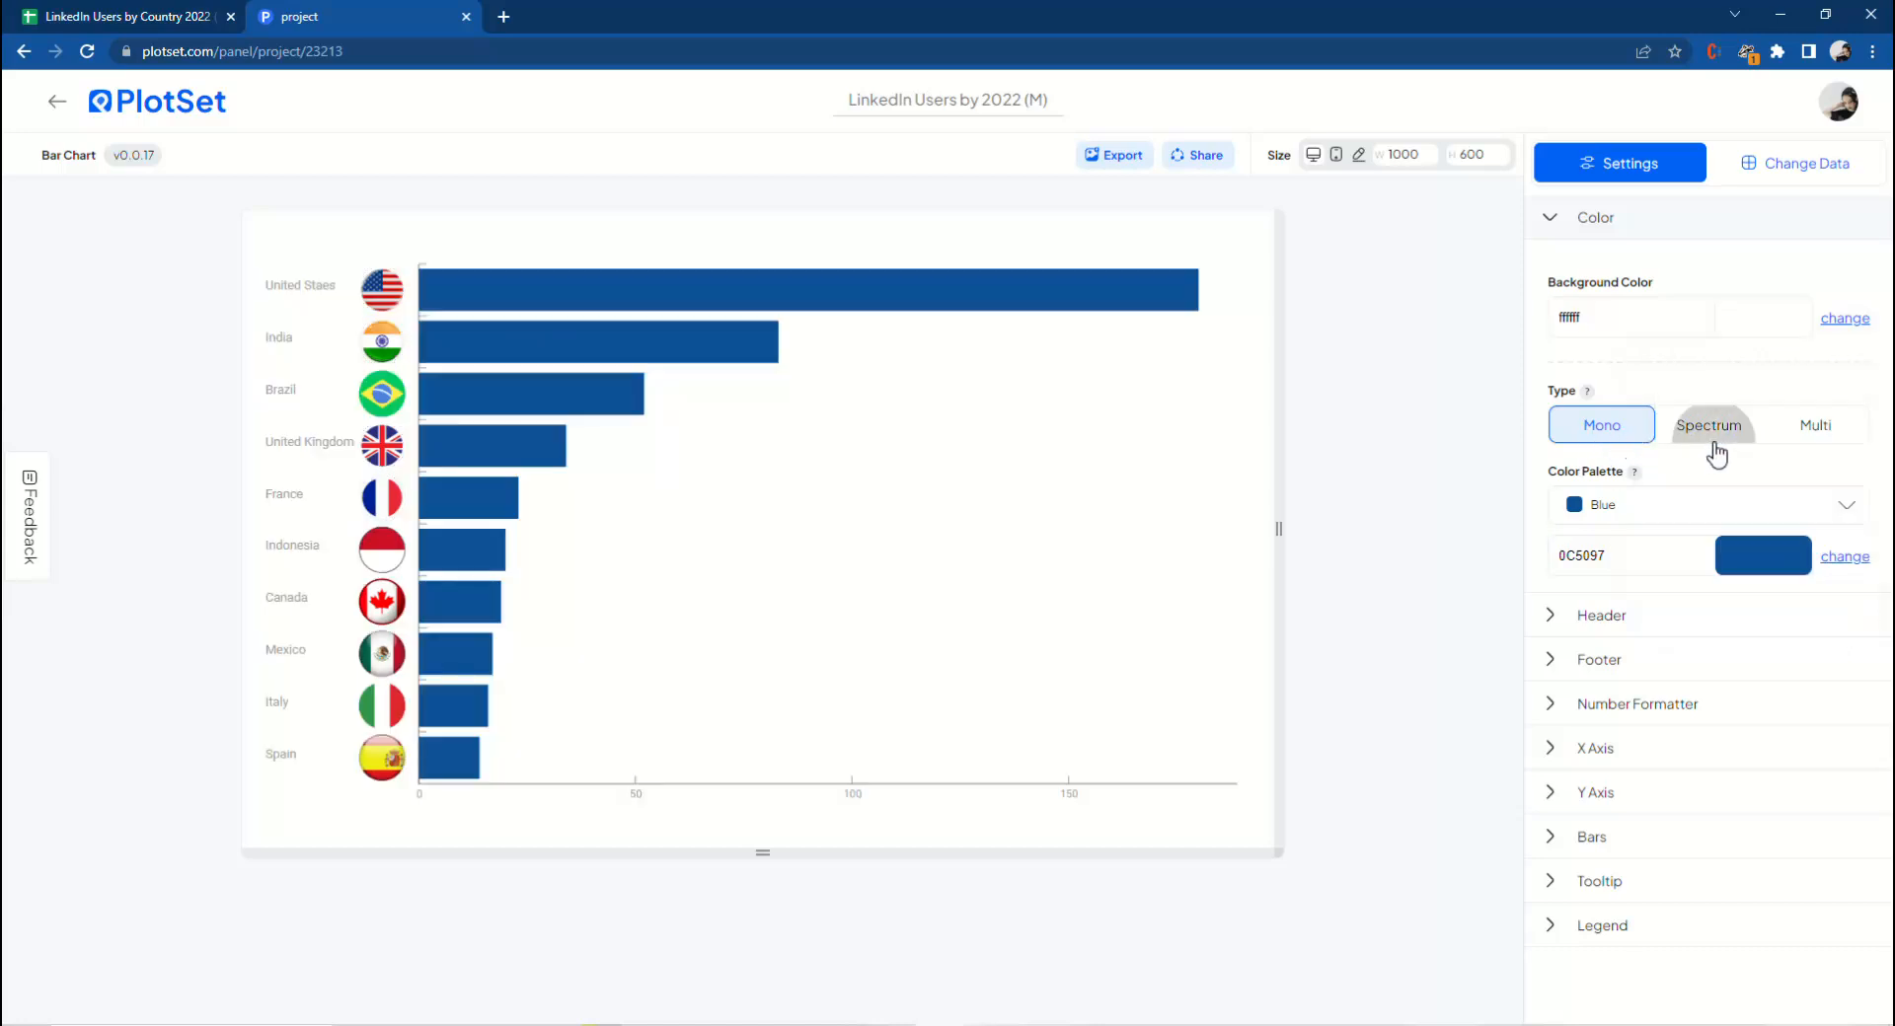
click(1822, 446)
click(1677, 506)
click(1641, 946)
click(1430, 651)
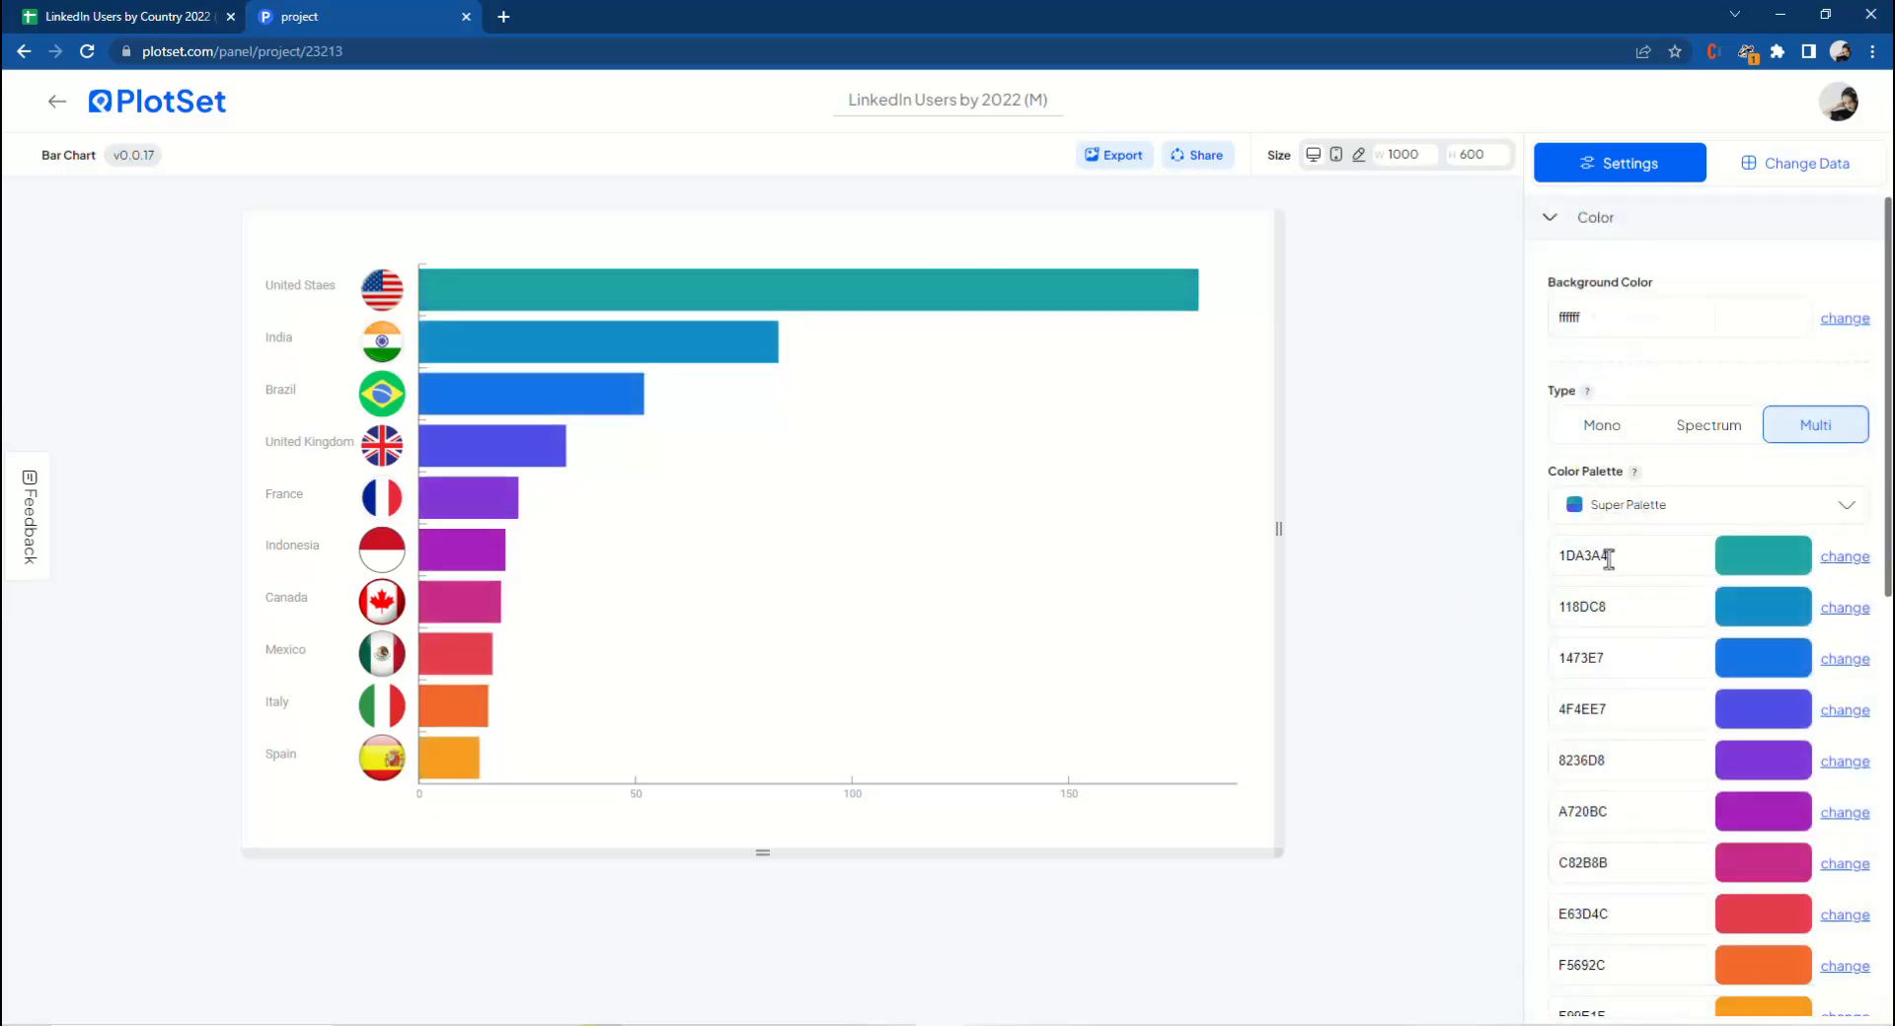
Copy the United States hex code from the Info sheet and paste it as the first bar colour, 033972.
click(243, 11)
click(237, 1006)
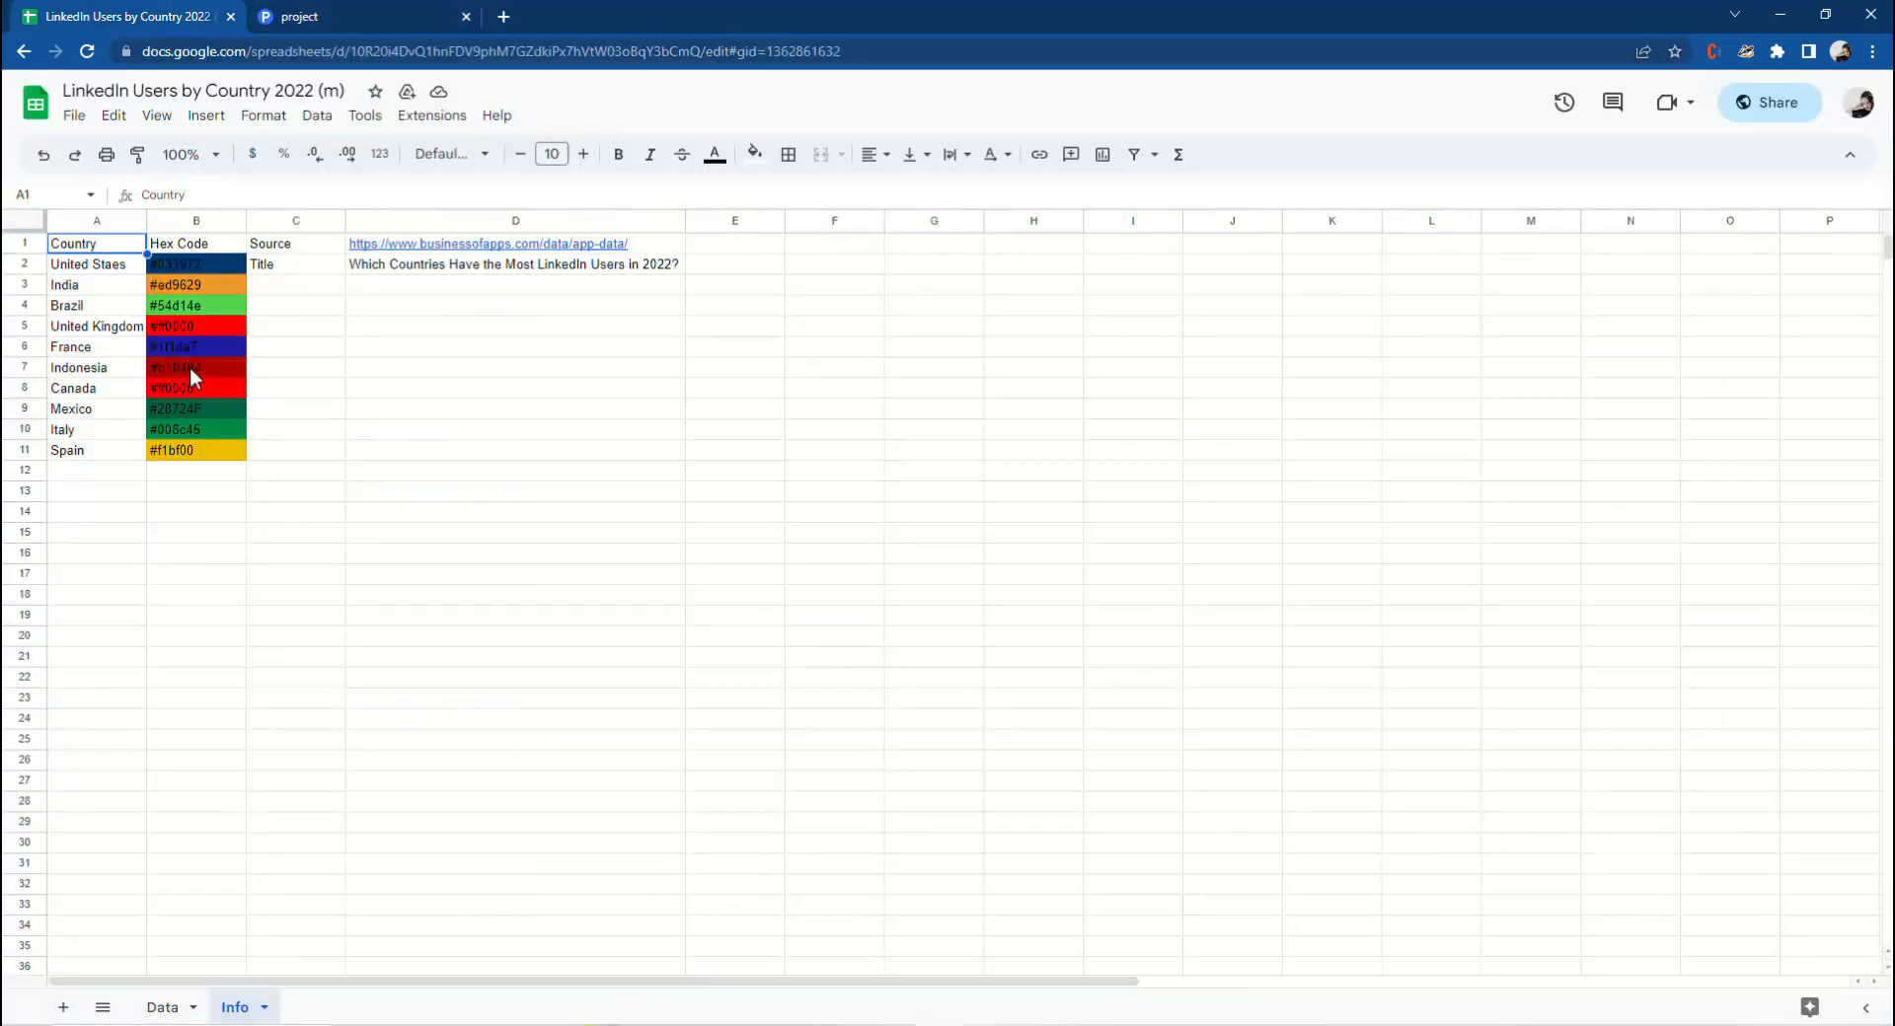
click(189, 268)
drag(189, 197, 142, 194)
right_click(167, 194)
click(205, 272)
click(346, 18)
double_click(1576, 554)
right_click(1576, 554)
click(1622, 624)
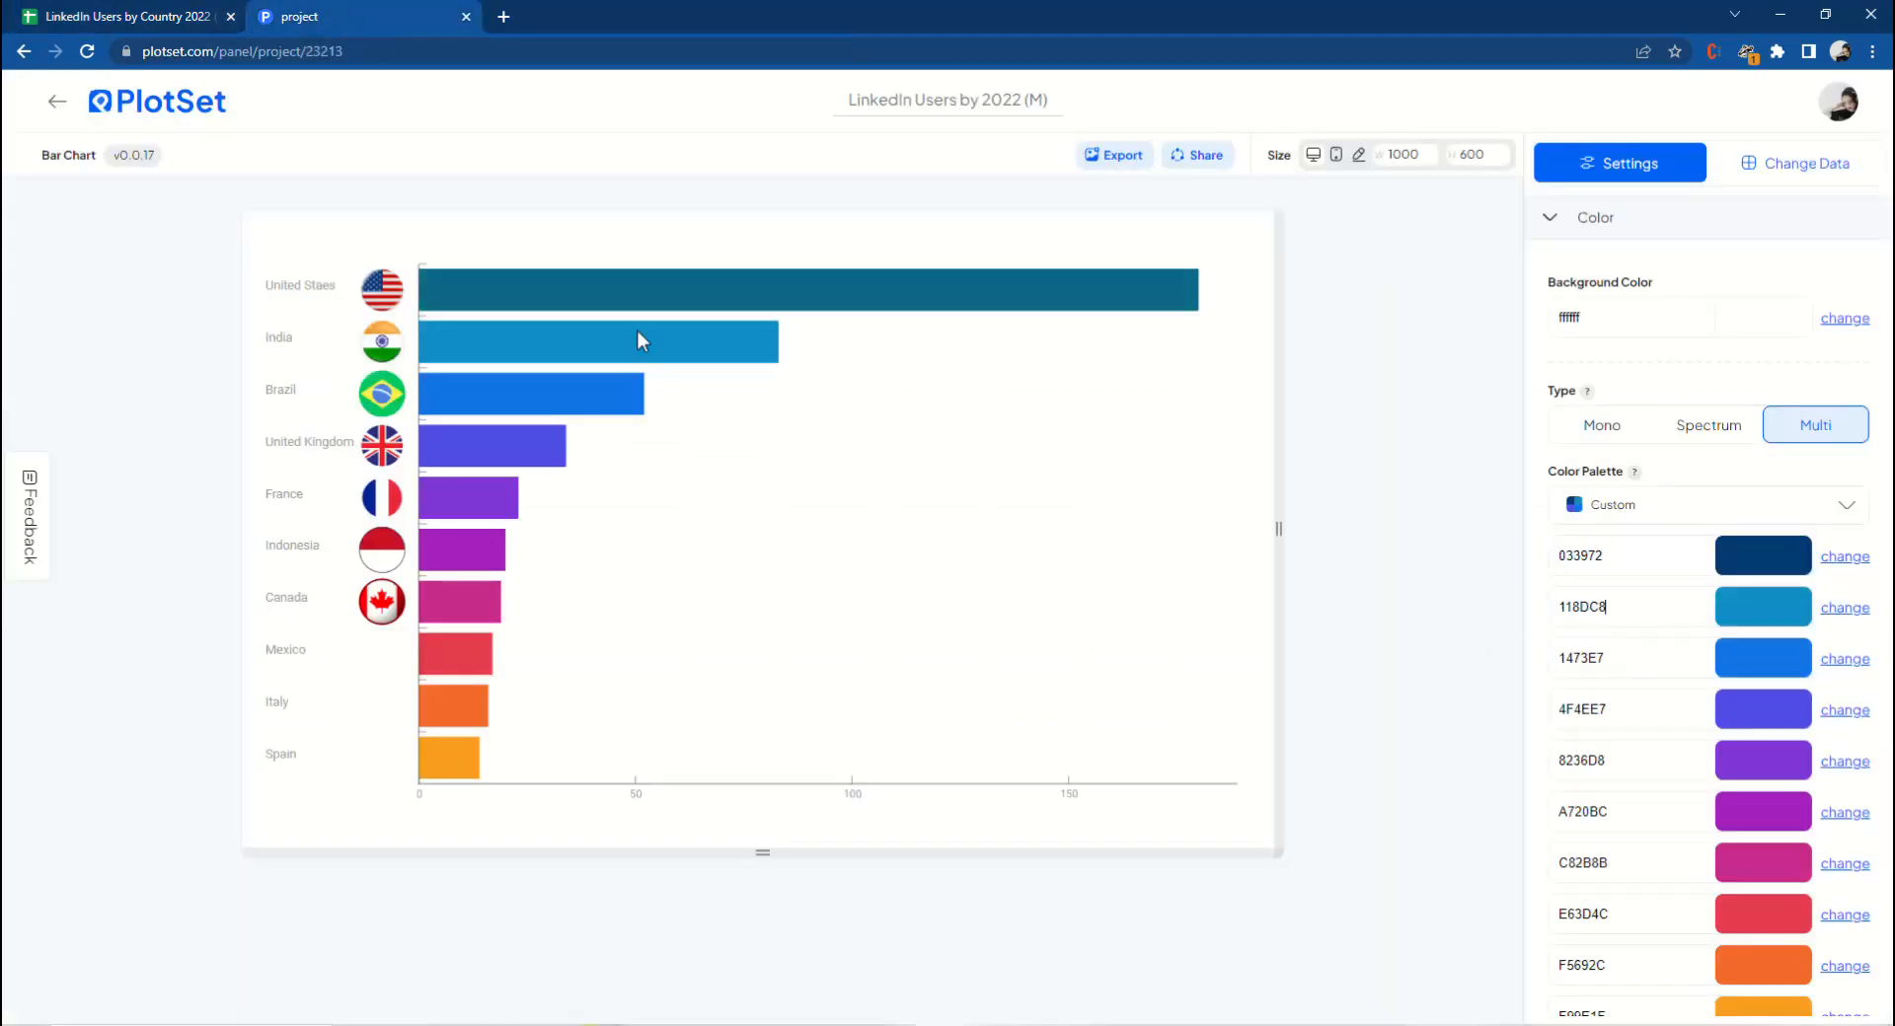
Copy India's hex code from the Info sheet and paste it as the second bar colour, ed9629.
click(123, 20)
click(197, 284)
drag(190, 194, 144, 195)
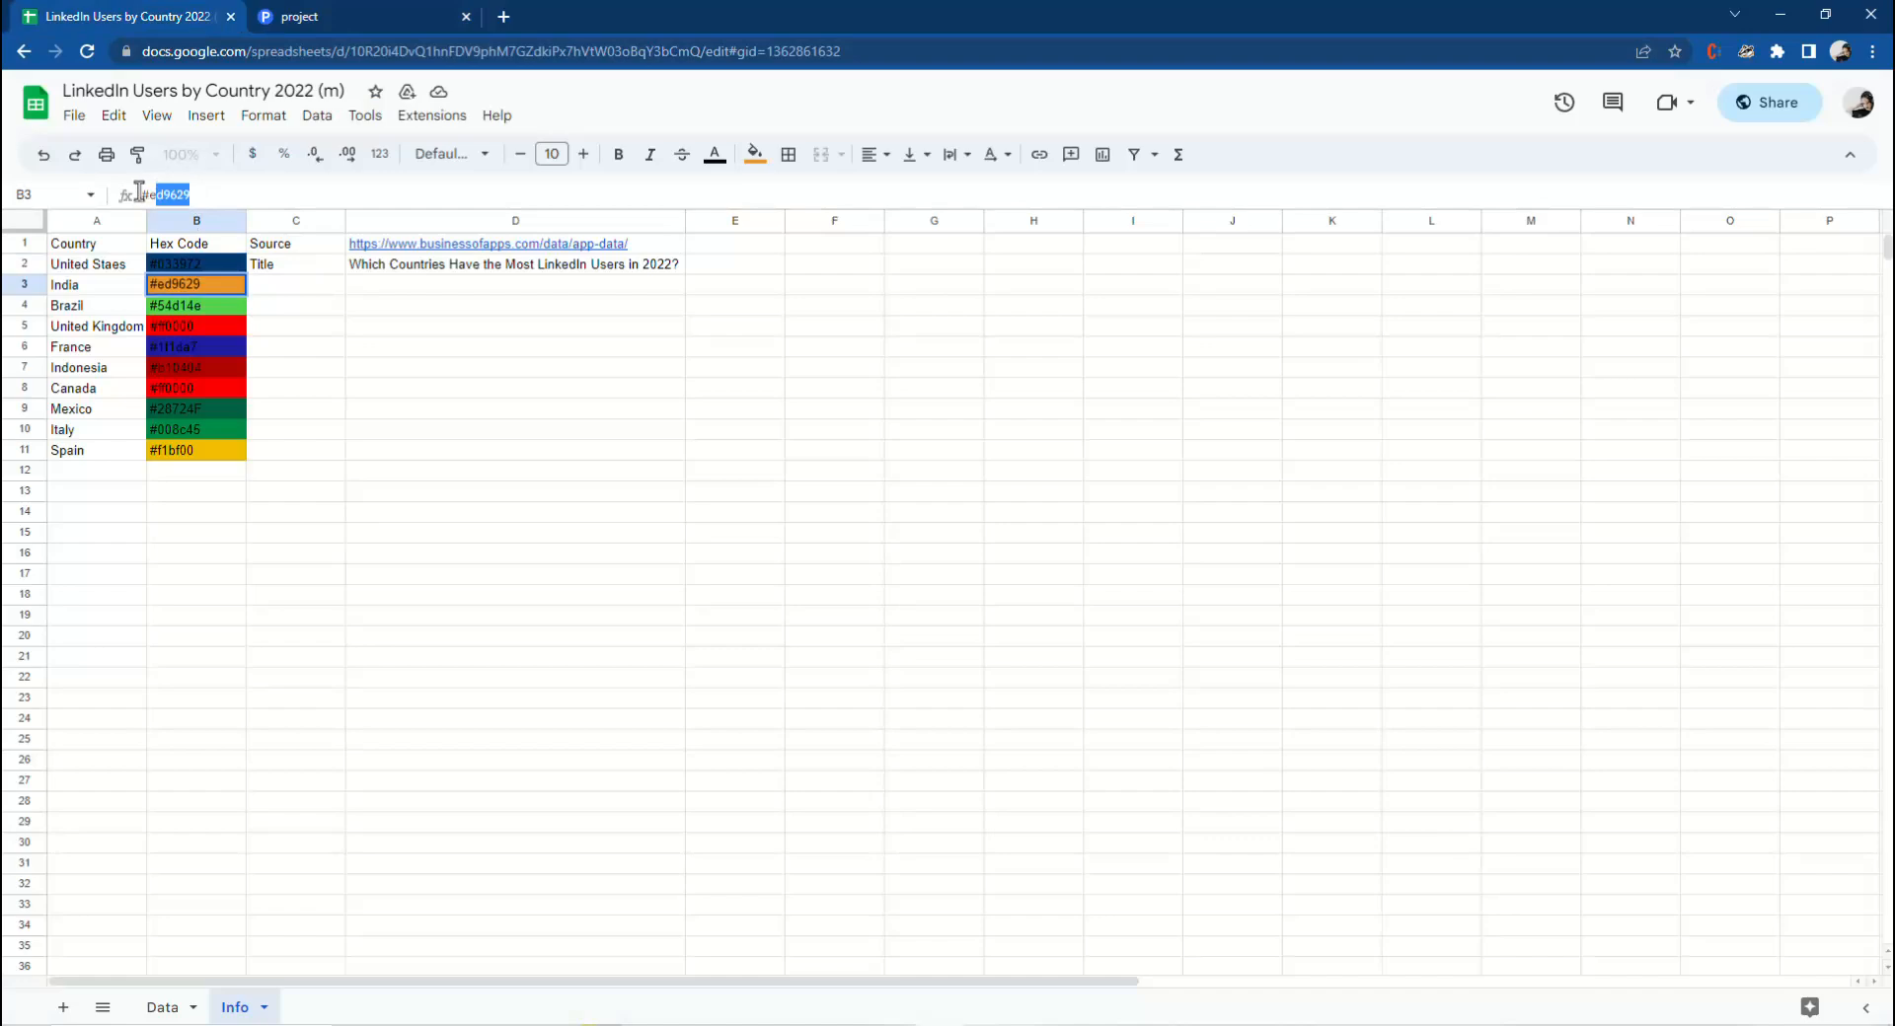
right_click(146, 190)
click(195, 262)
click(296, 17)
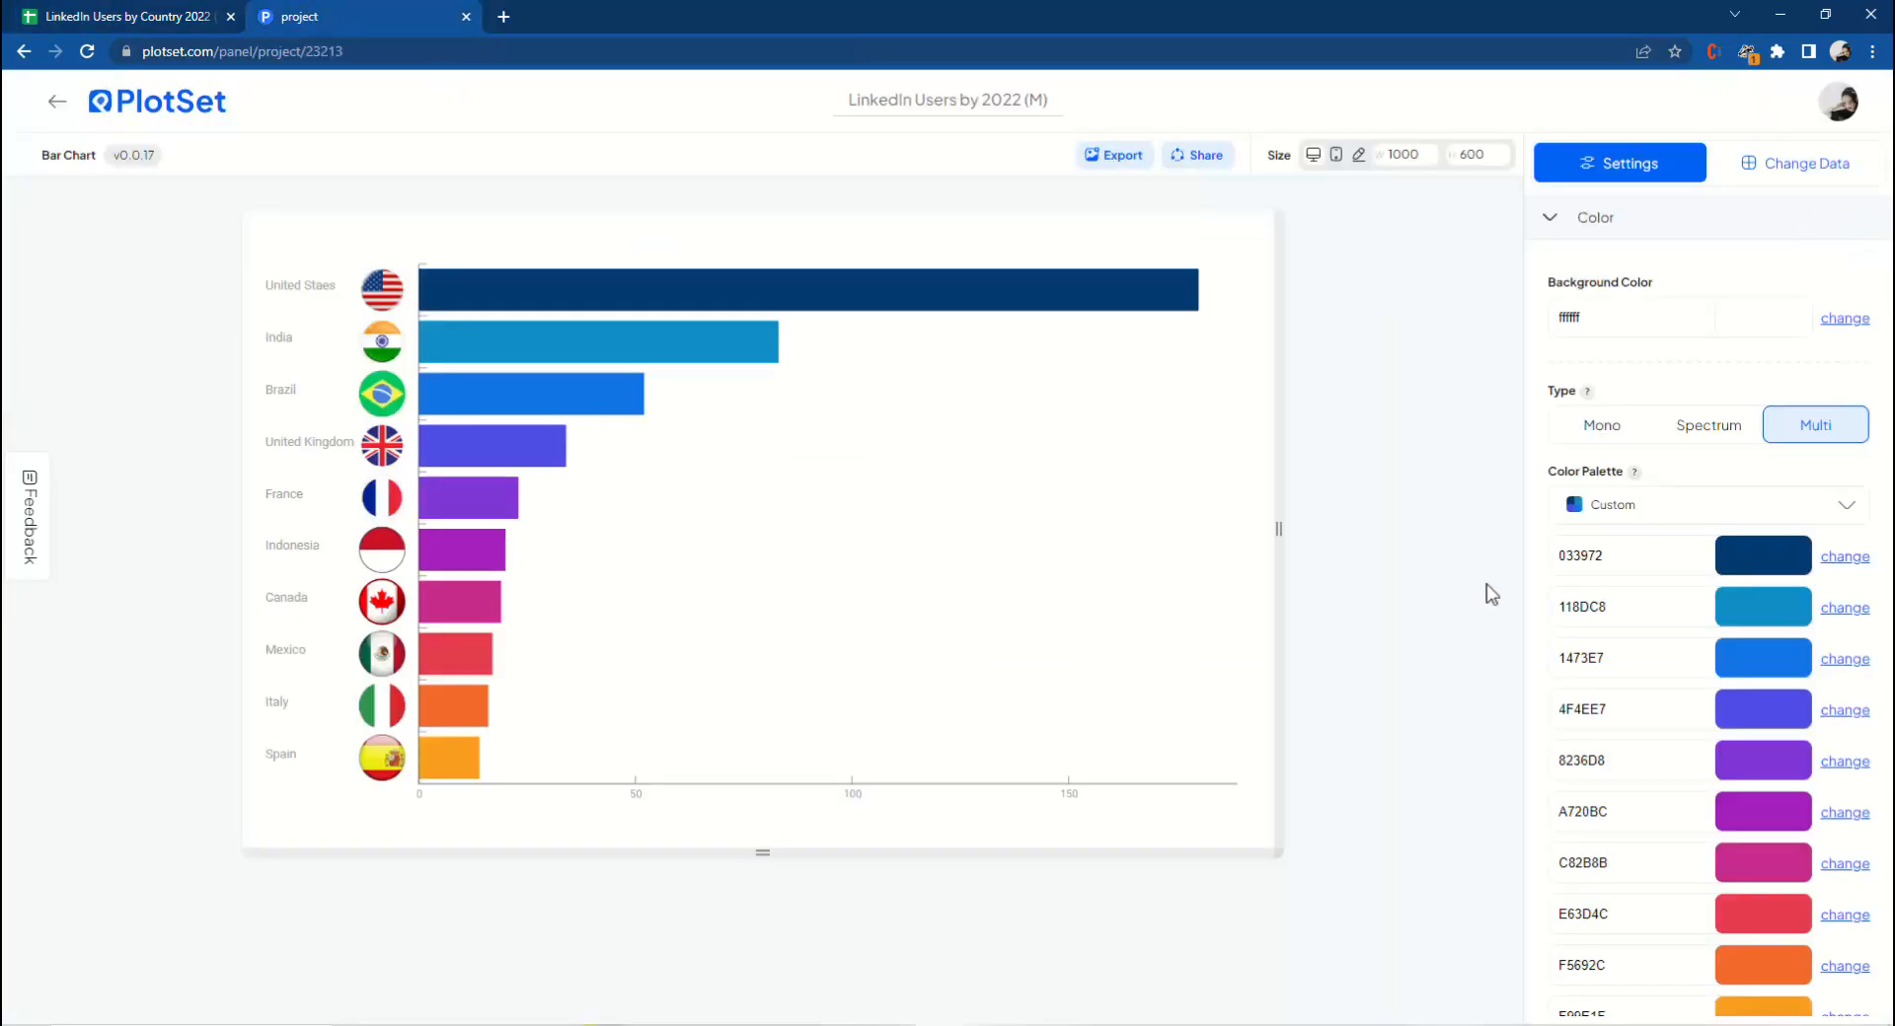
drag(1622, 602, 1556, 605)
right_click(1579, 604)
click(1627, 674)
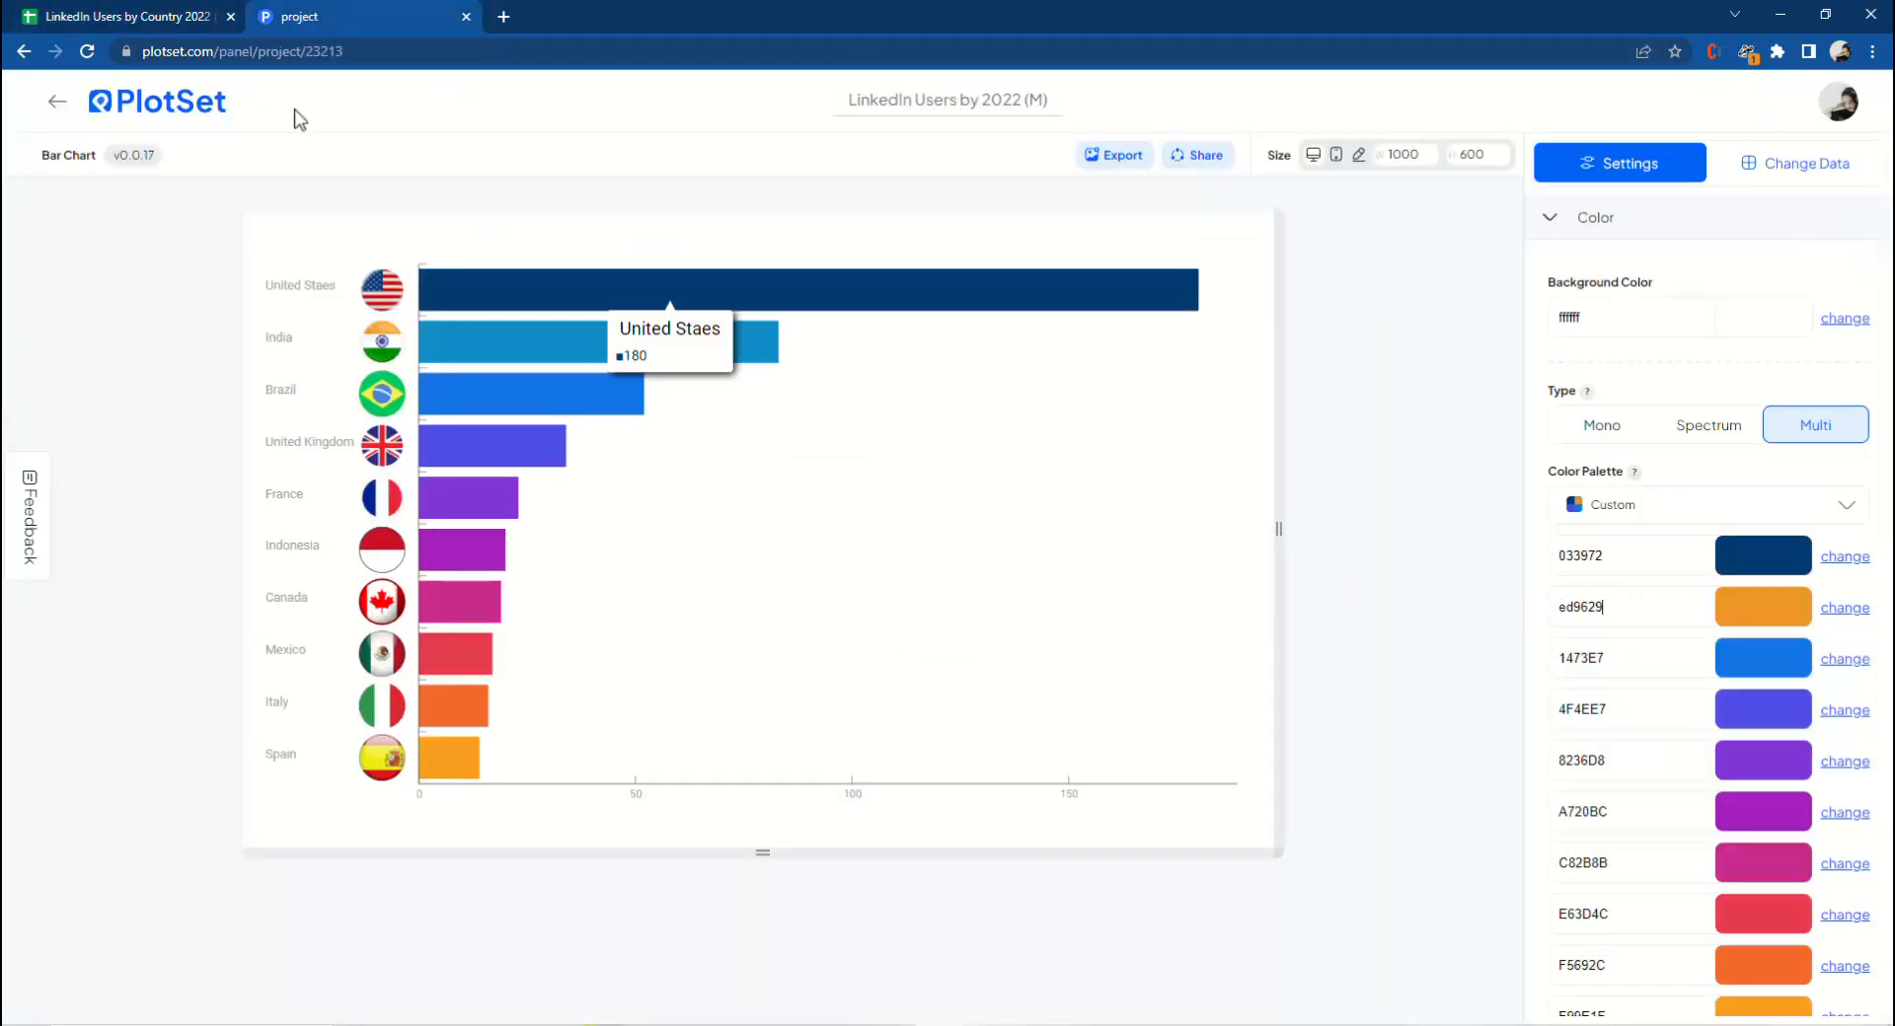
Copy Brazil's hex code from the Info sheet and paste it as the third bar colour, 54d14e.
key(ctrl+Tab)
click(197, 305)
drag(187, 194, 144, 194)
right_click(161, 192)
click(209, 263)
key(ctrl+Tab)
drag(1618, 658, 1557, 657)
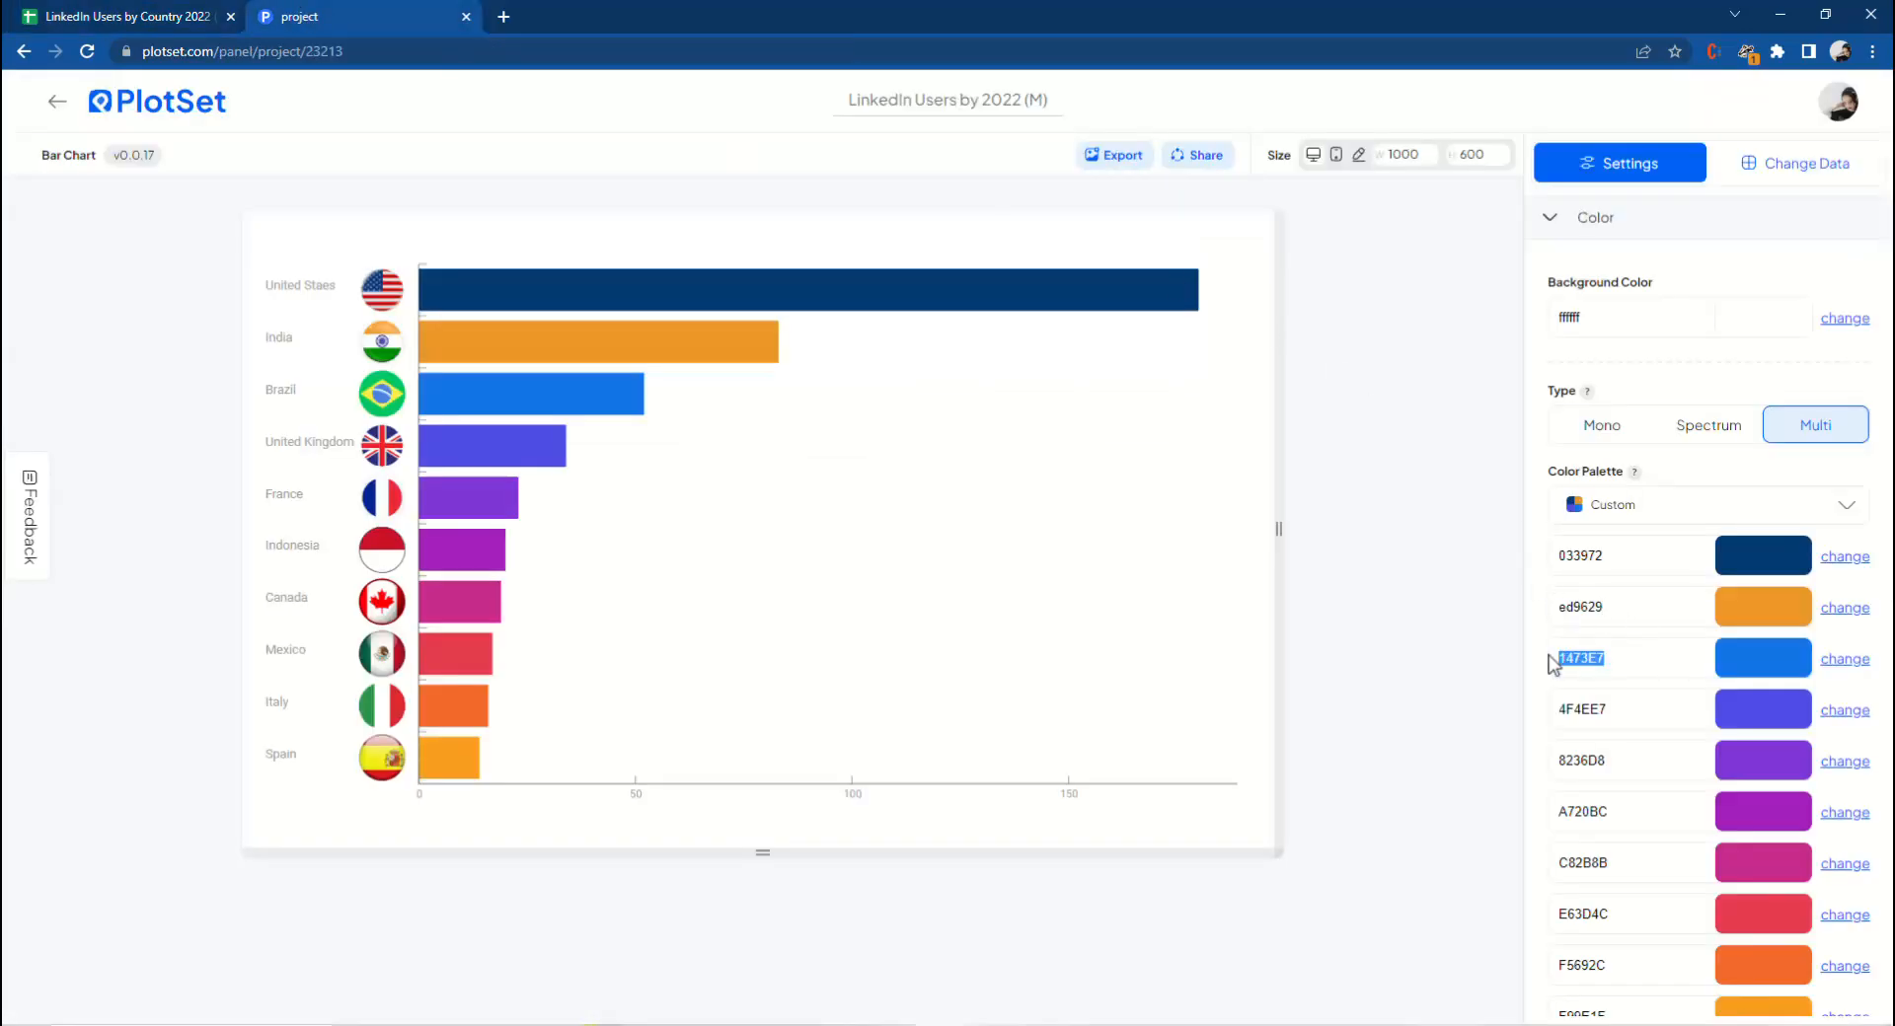
right_click(1571, 651)
click(1628, 770)
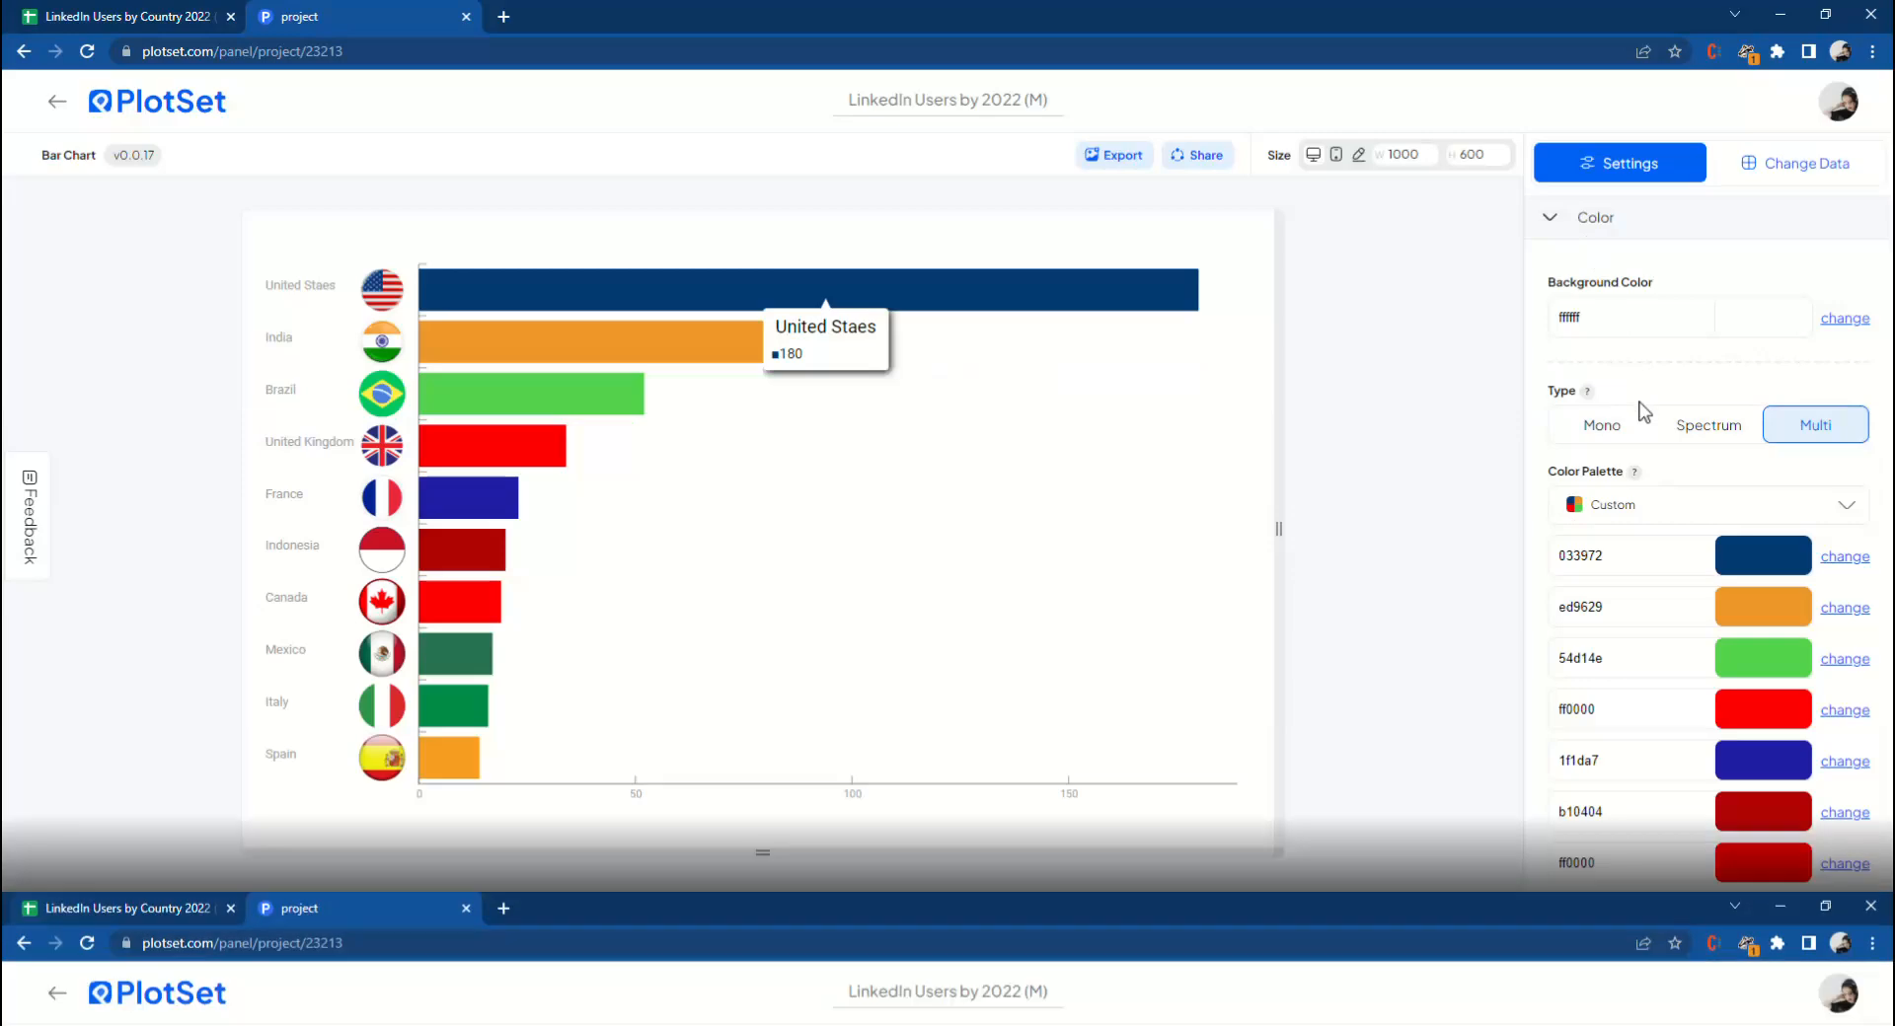
Centre-align the header and paste the title 'Which Countries Have the Most LinkedIn Users in 2022?' copied from the Info sheet.
click(1577, 235)
click(1585, 268)
click(1709, 345)
click(1599, 442)
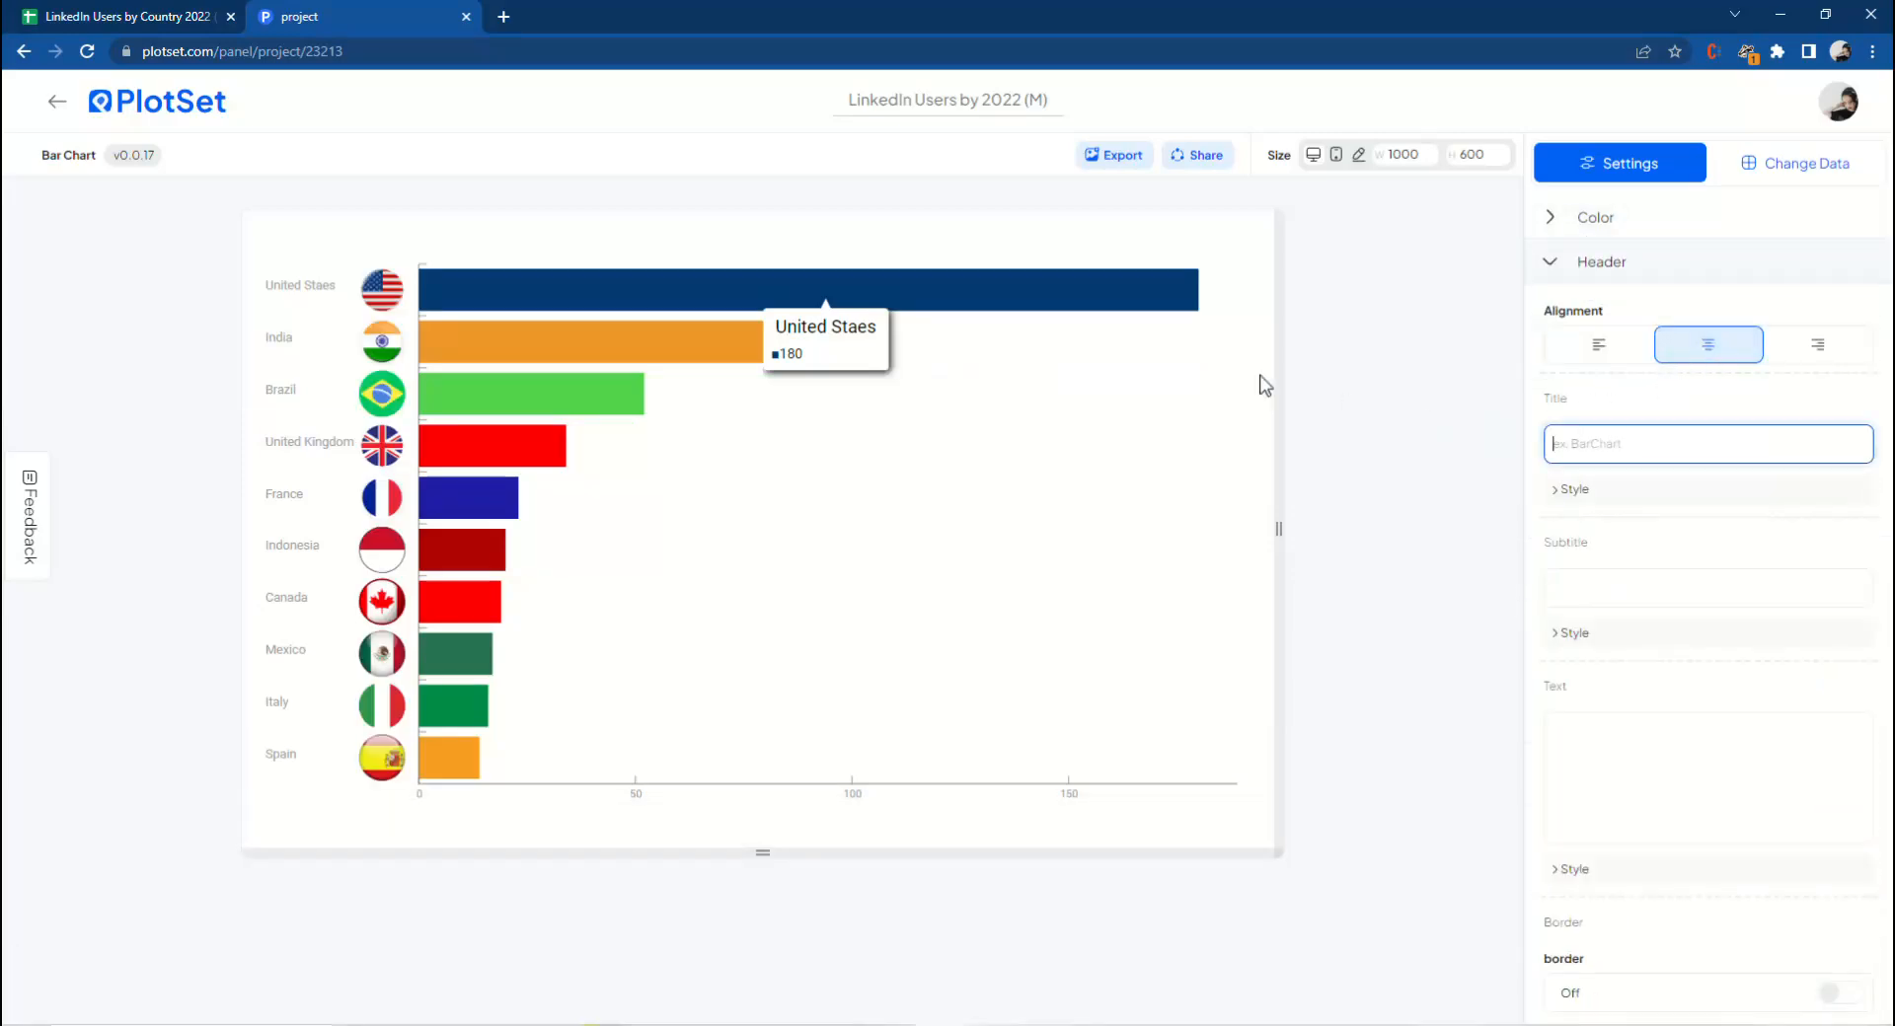
click(129, 17)
right_click(414, 276)
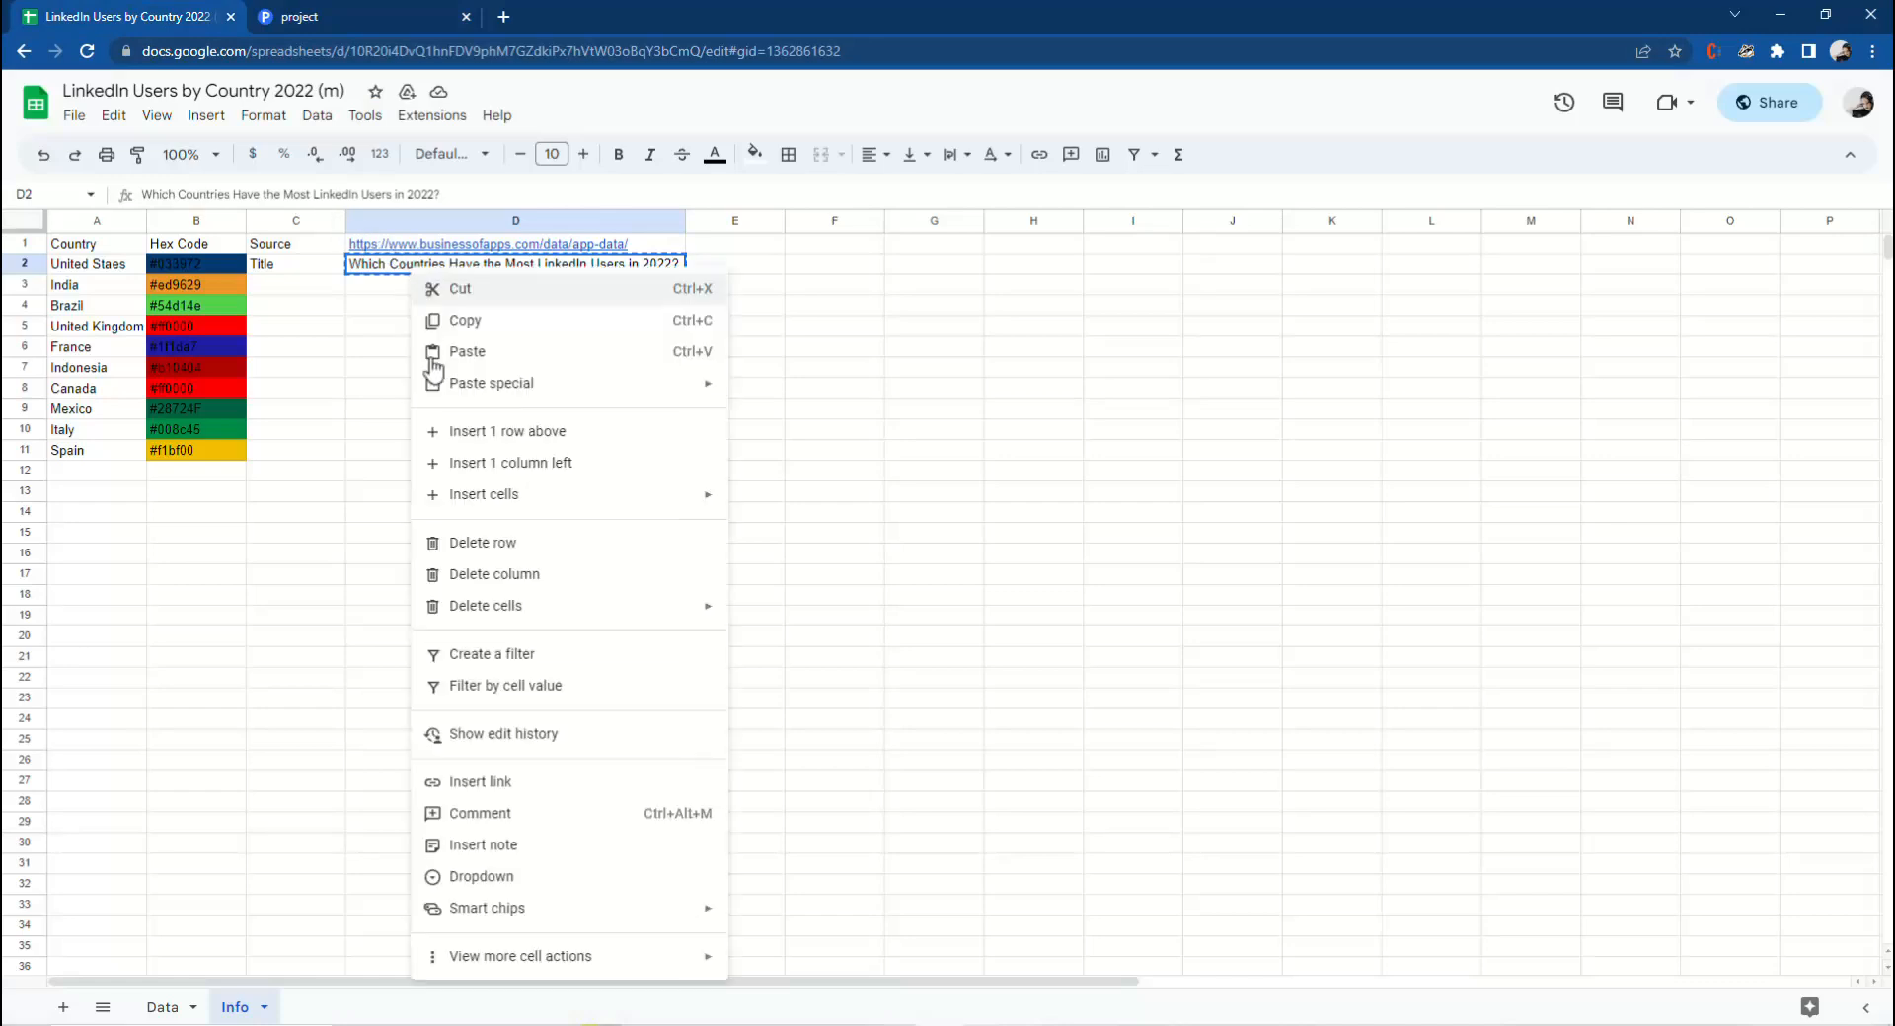
click(474, 320)
click(353, 18)
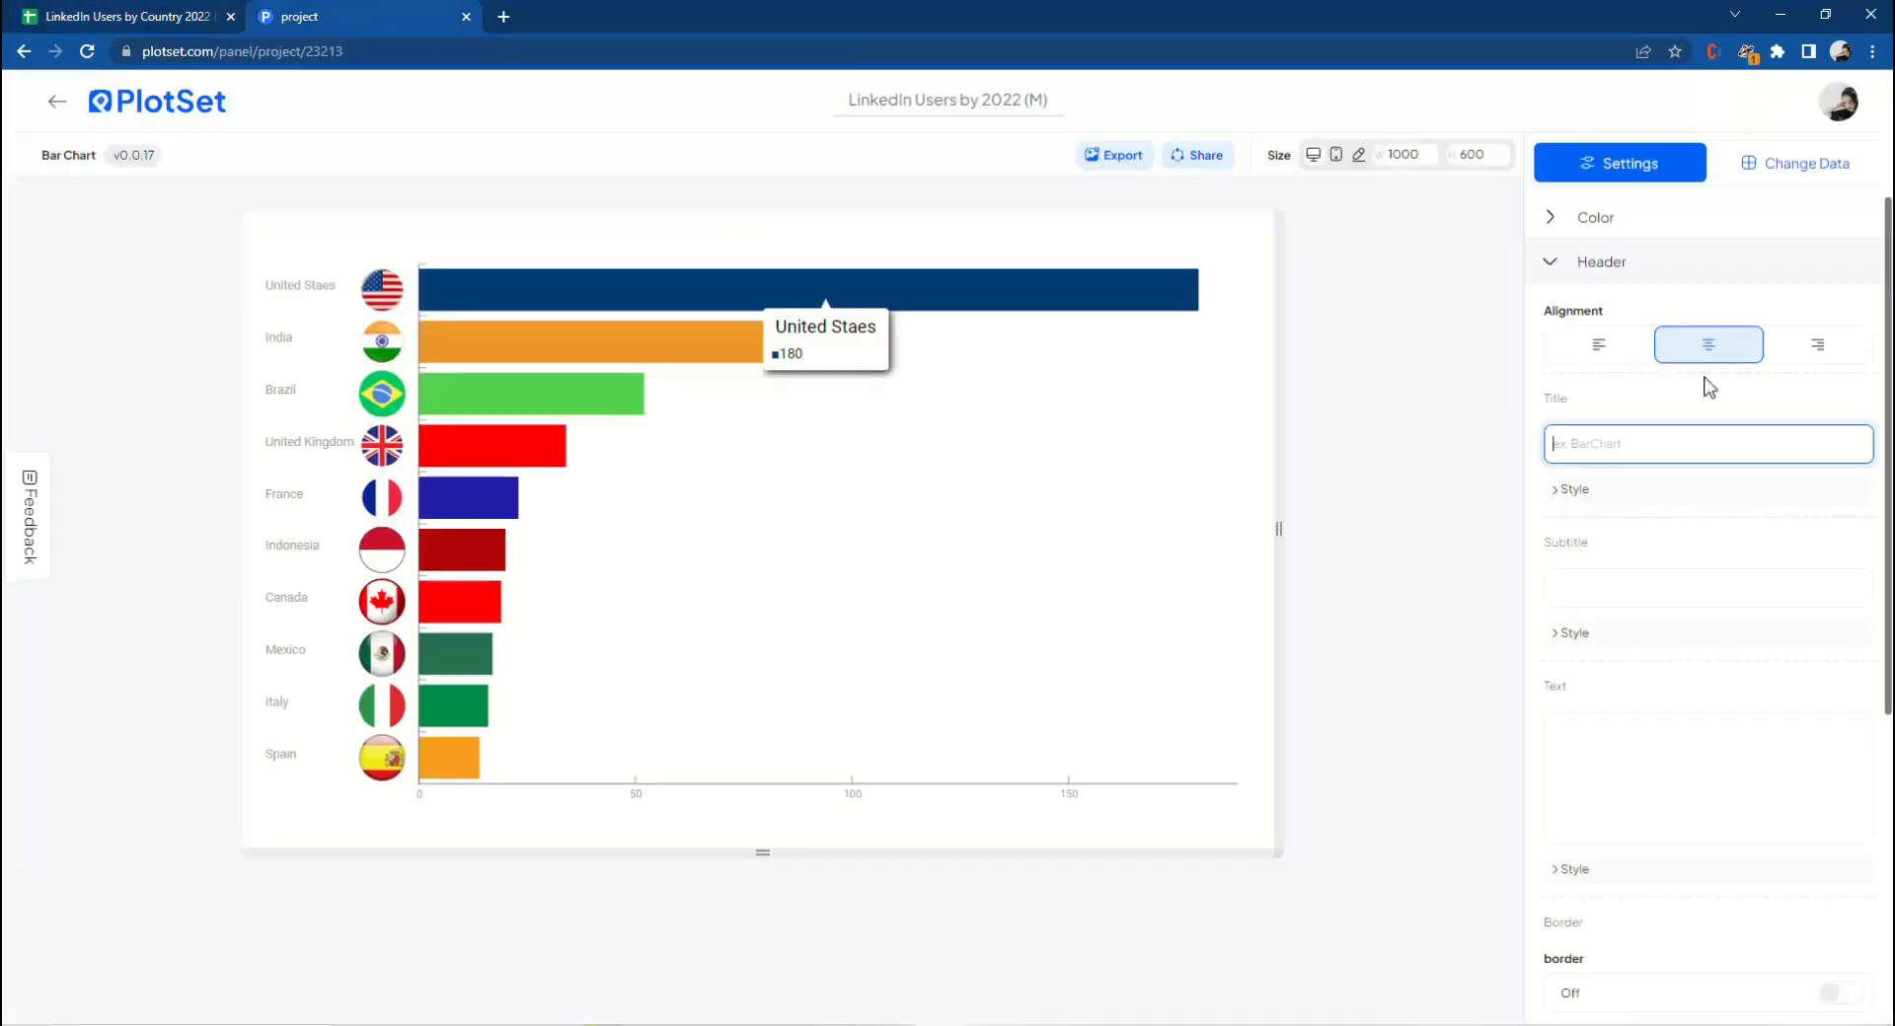
right_click(1584, 443)
click(1510, 588)
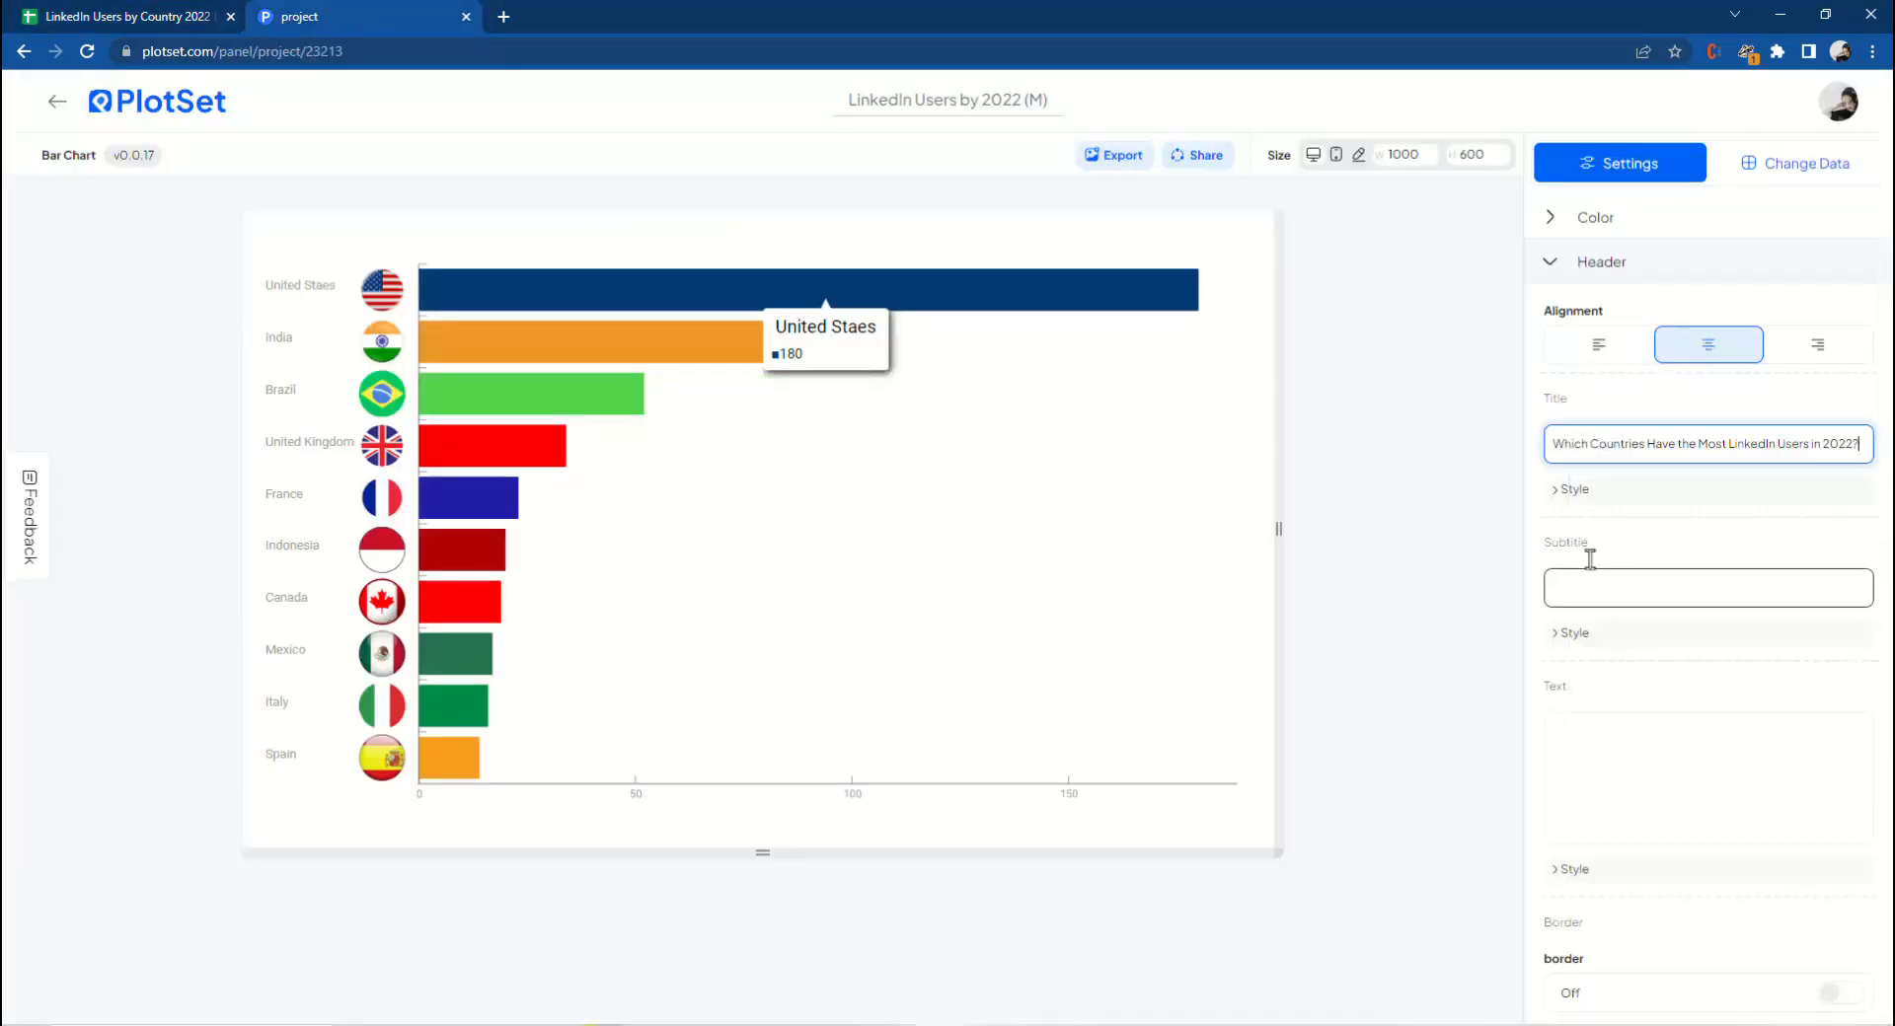
Open the title style and set its font size to 32.
click(1564, 502)
click(1579, 558)
click(1640, 829)
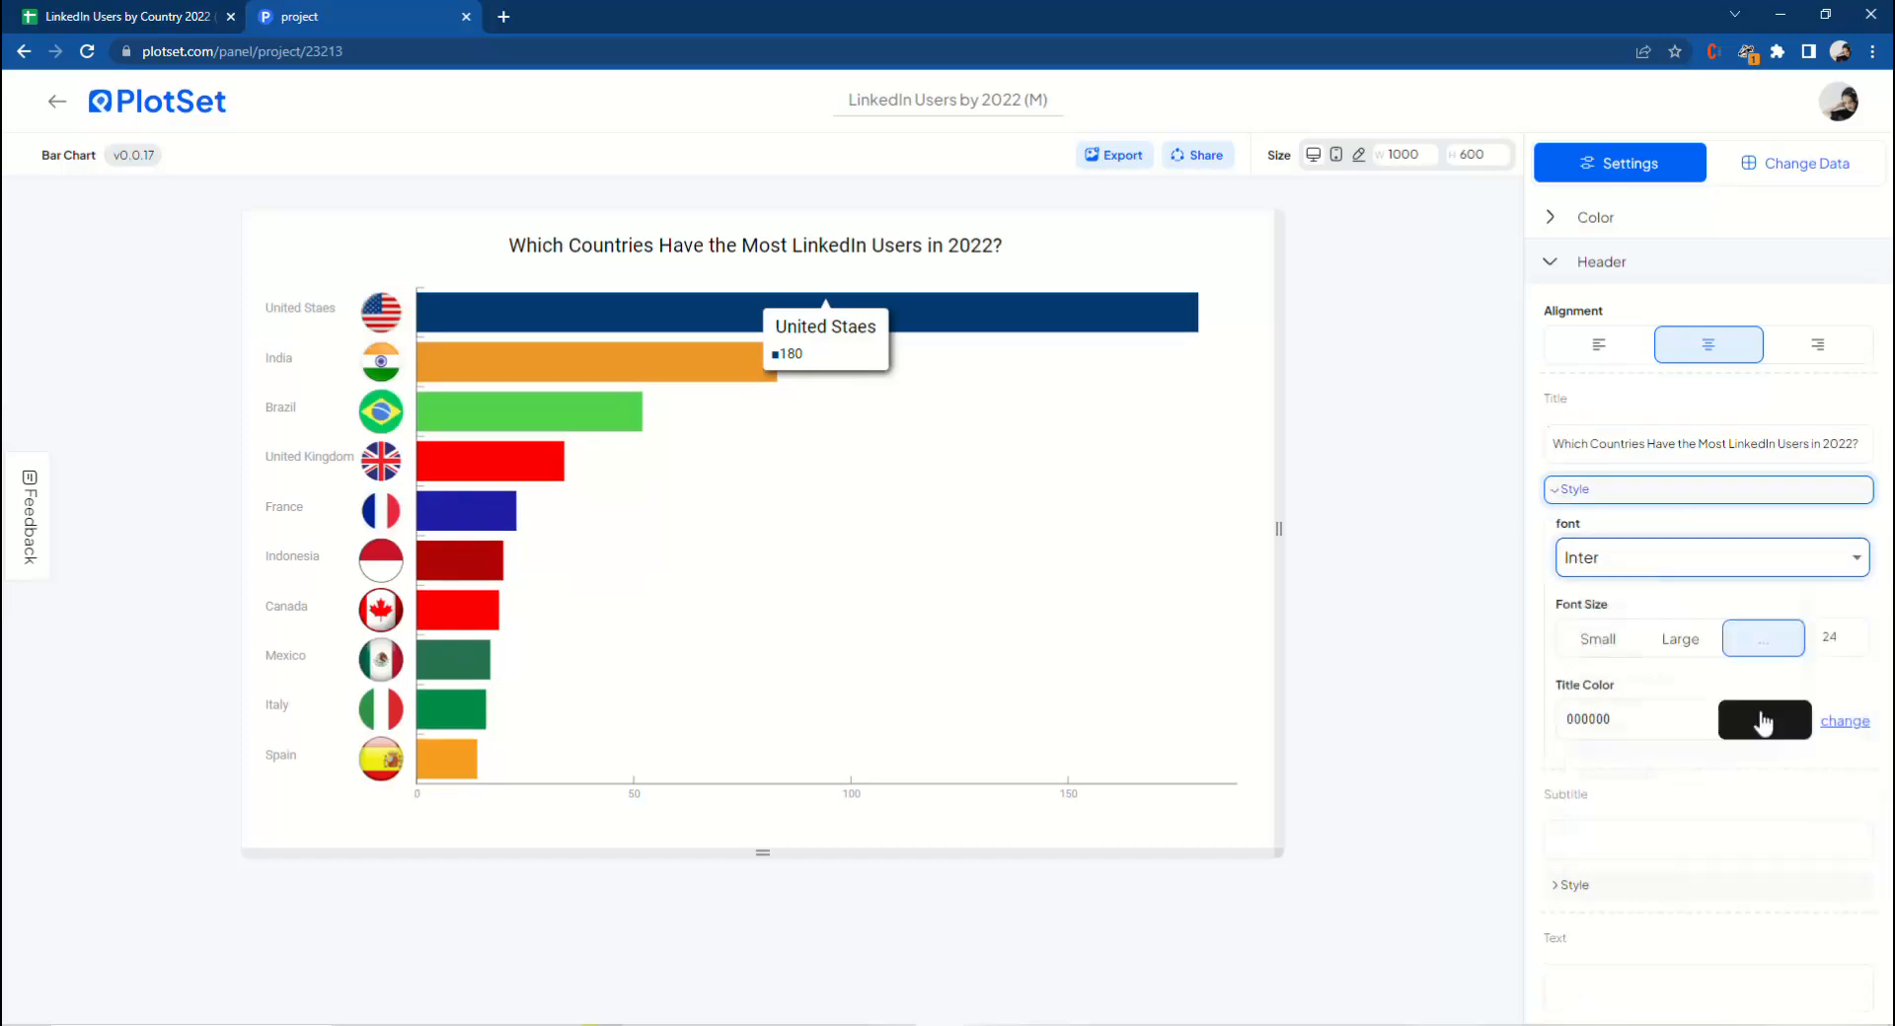
click(1861, 634)
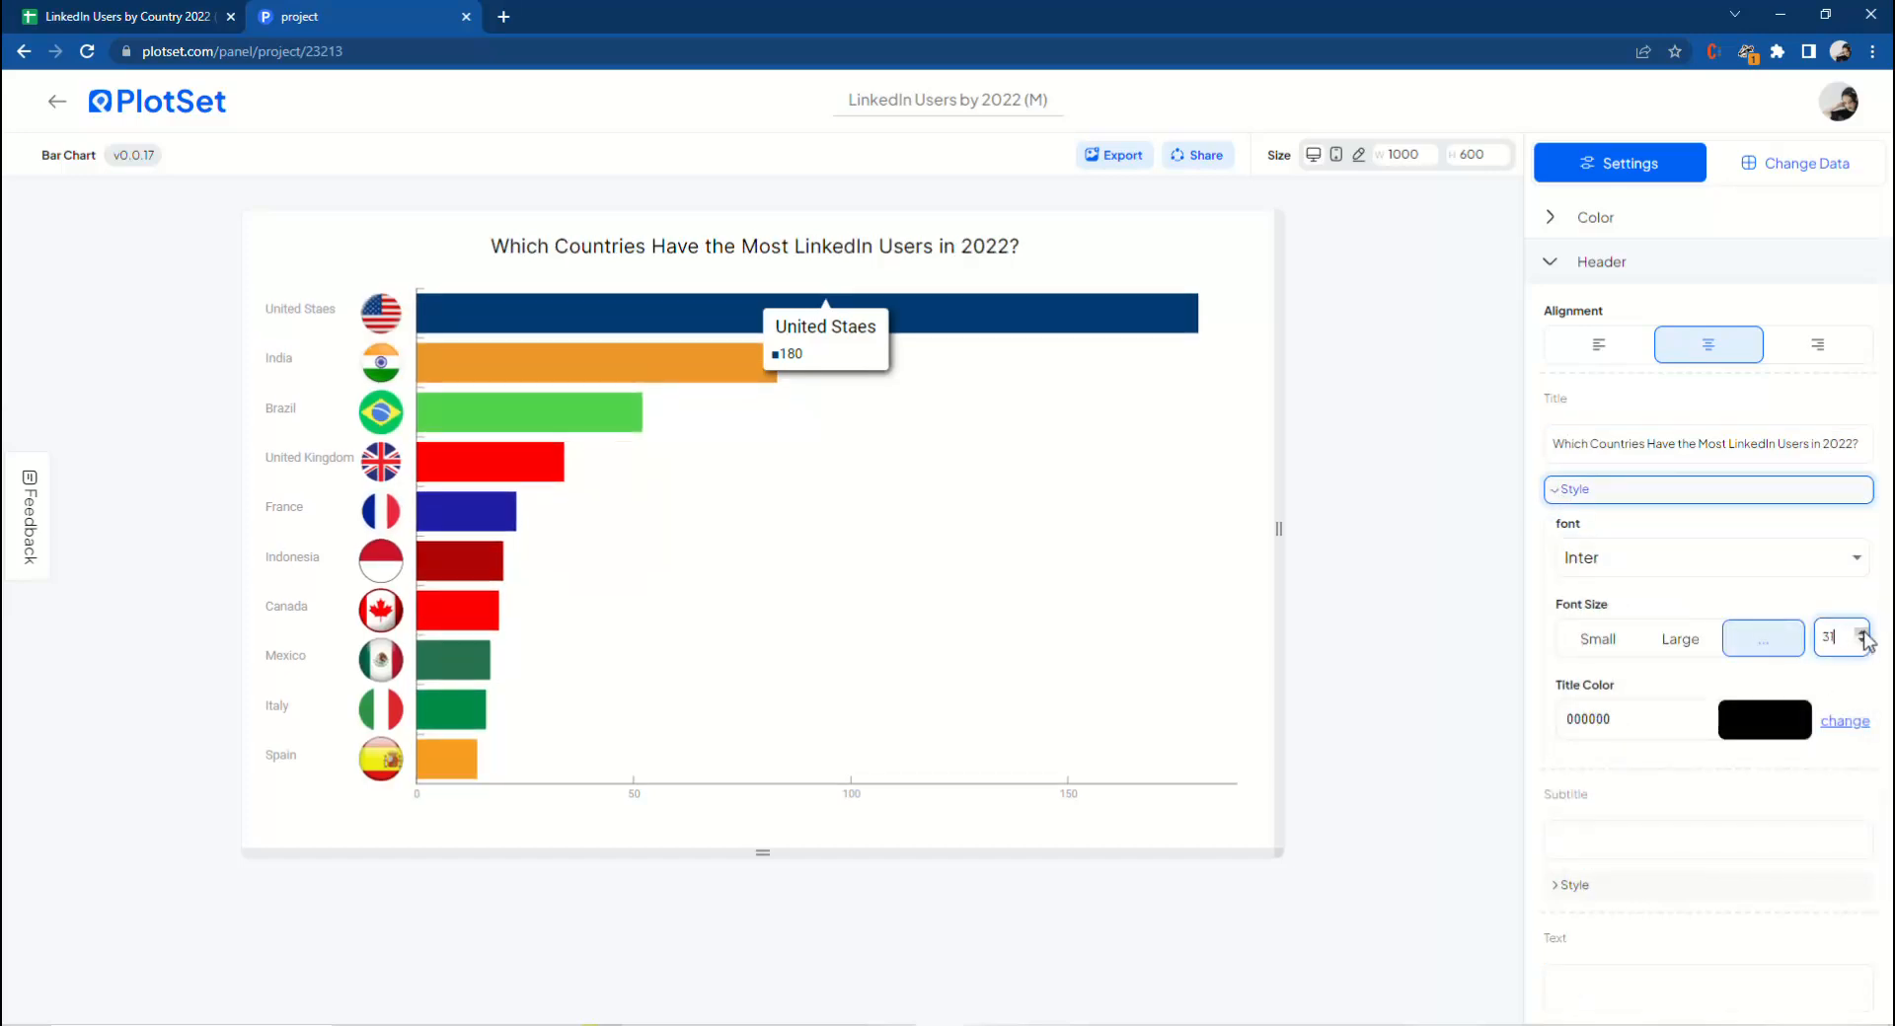
Pick a dark blue title colour, 1b2483, in the colour picker.
click(1770, 703)
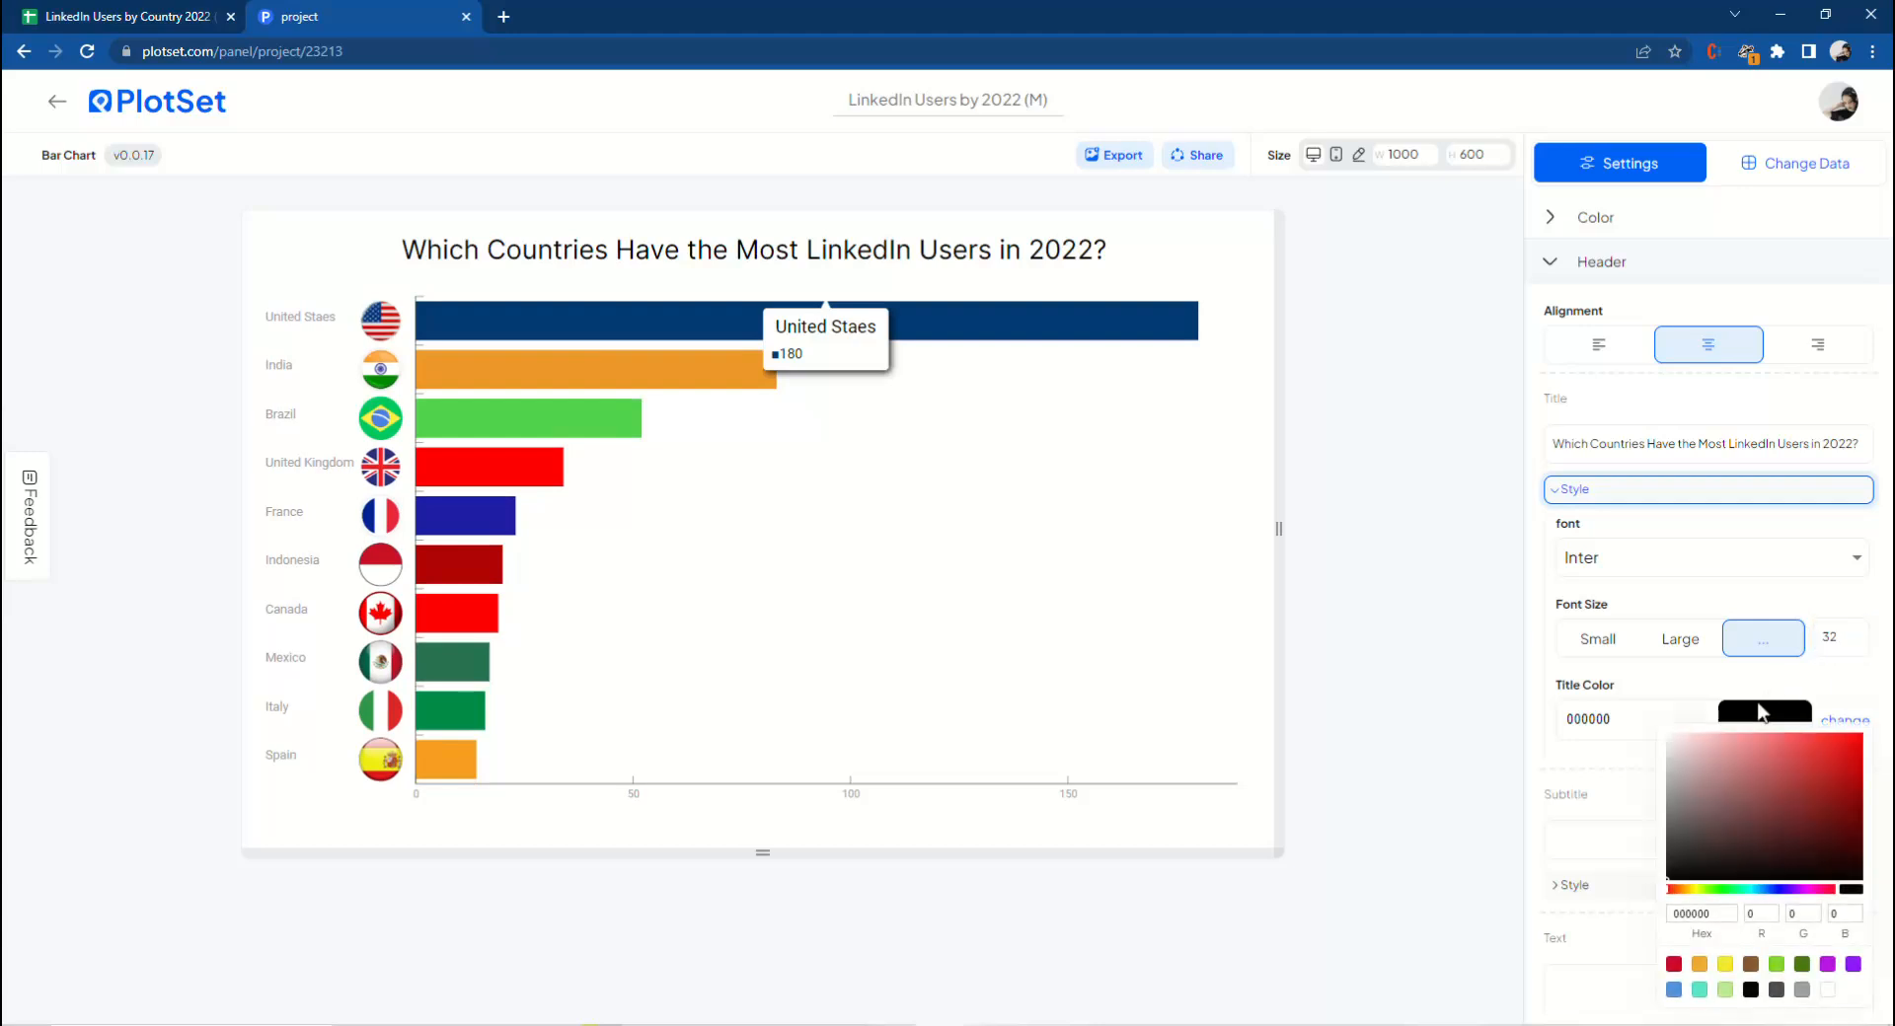
click(1777, 891)
click(1822, 804)
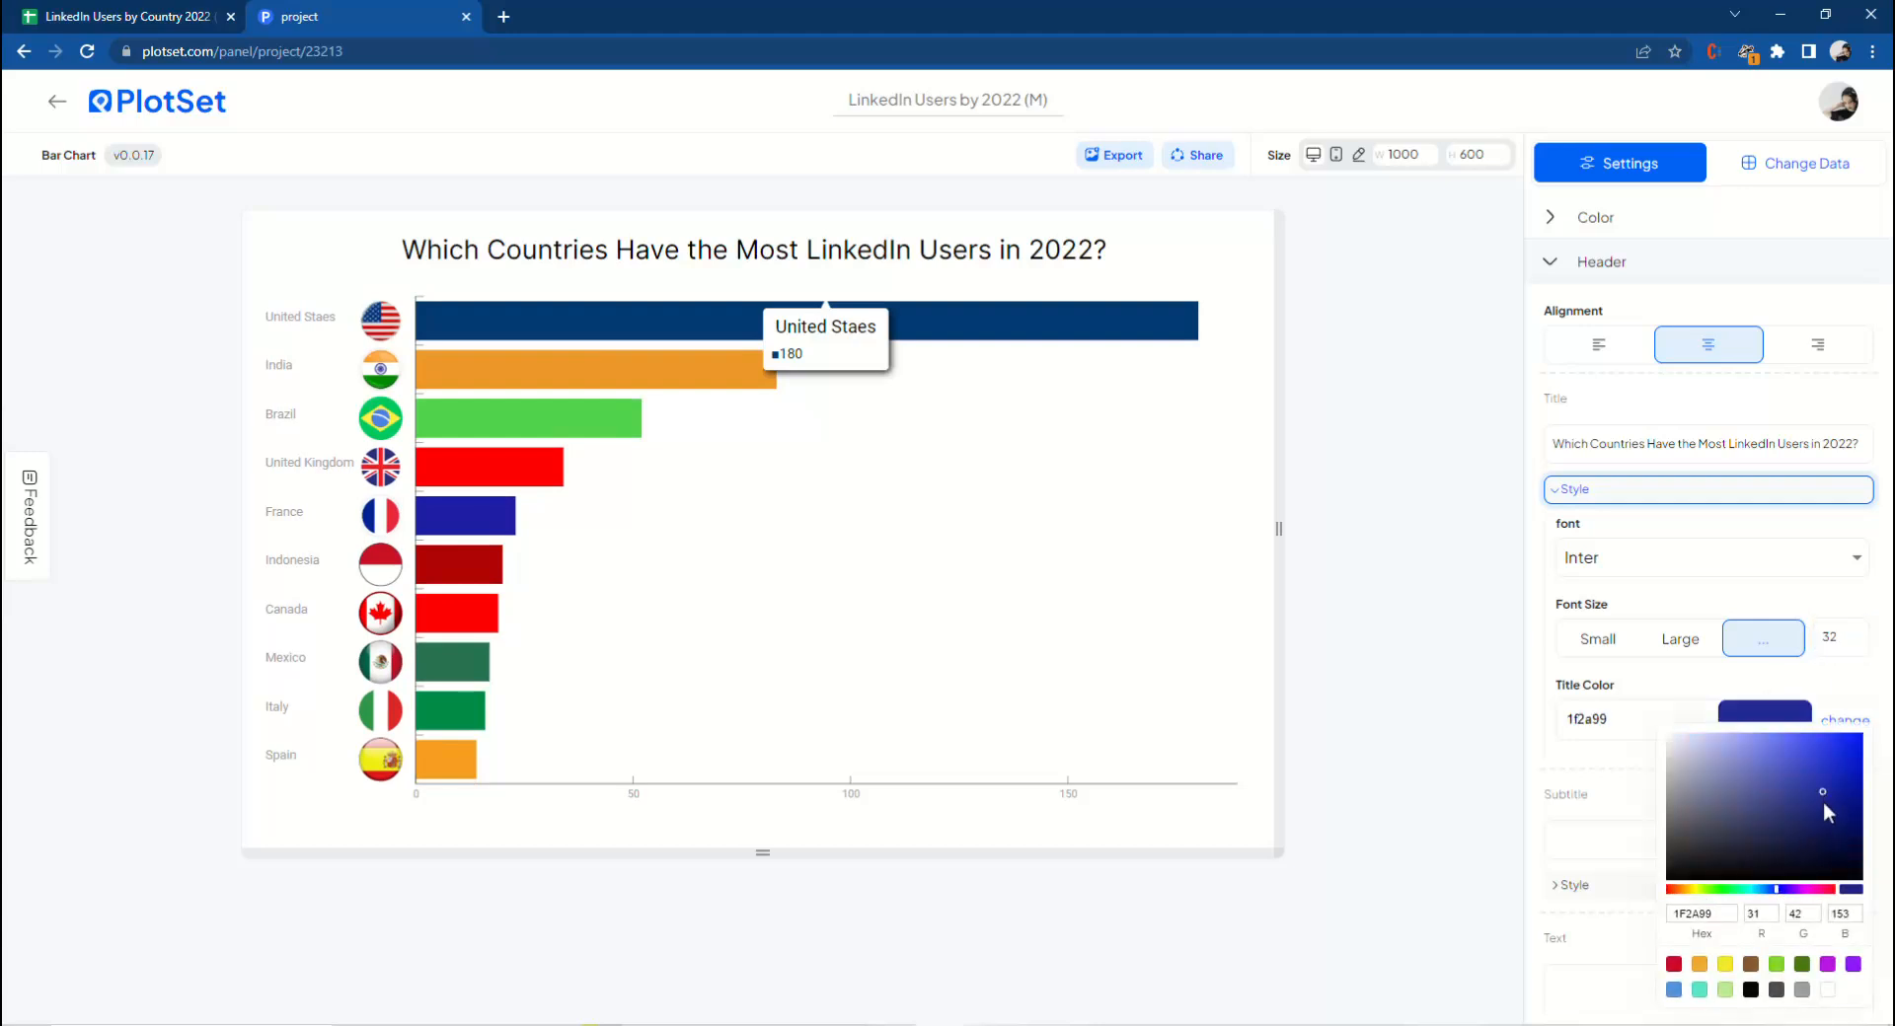
click(1493, 762)
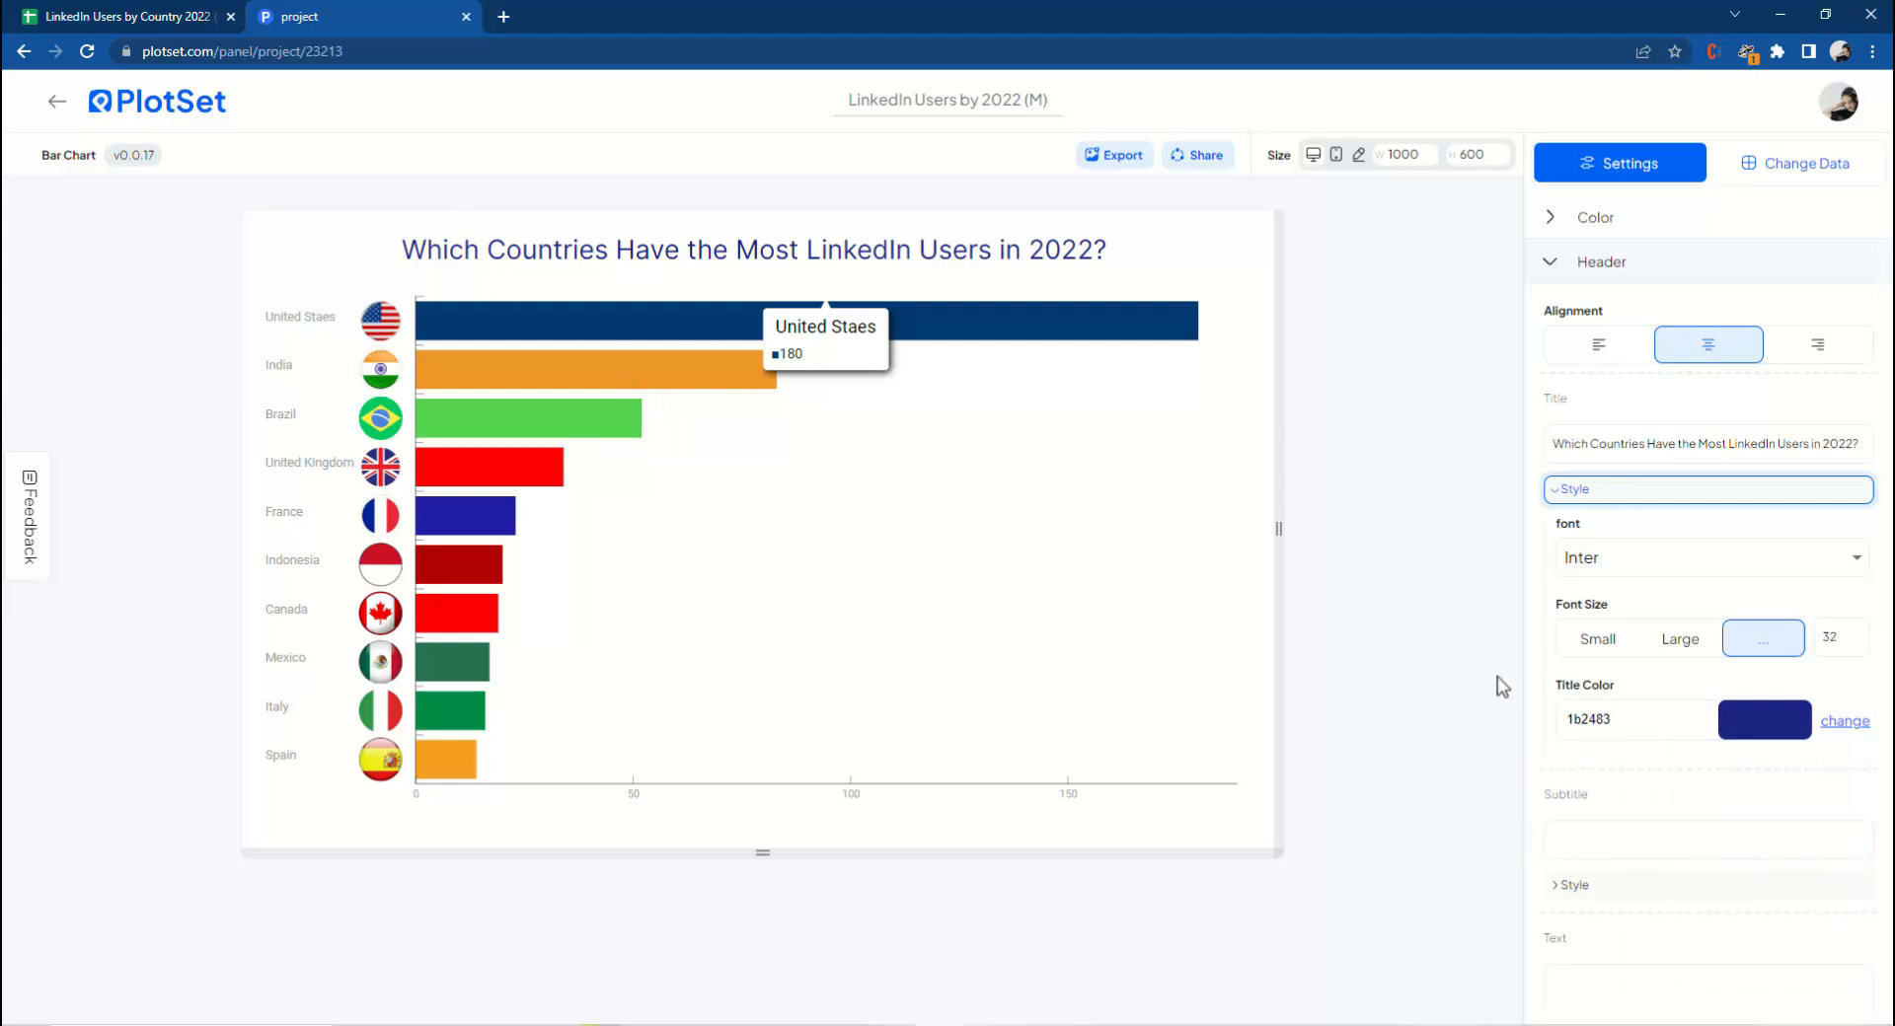
scroll(1578, 697, down, 2)
click(1612, 638)
scroll(1612, 655, down, 3)
click(1593, 528)
scroll(1590, 676, down, 2)
scroll(1579, 480, up, 2)
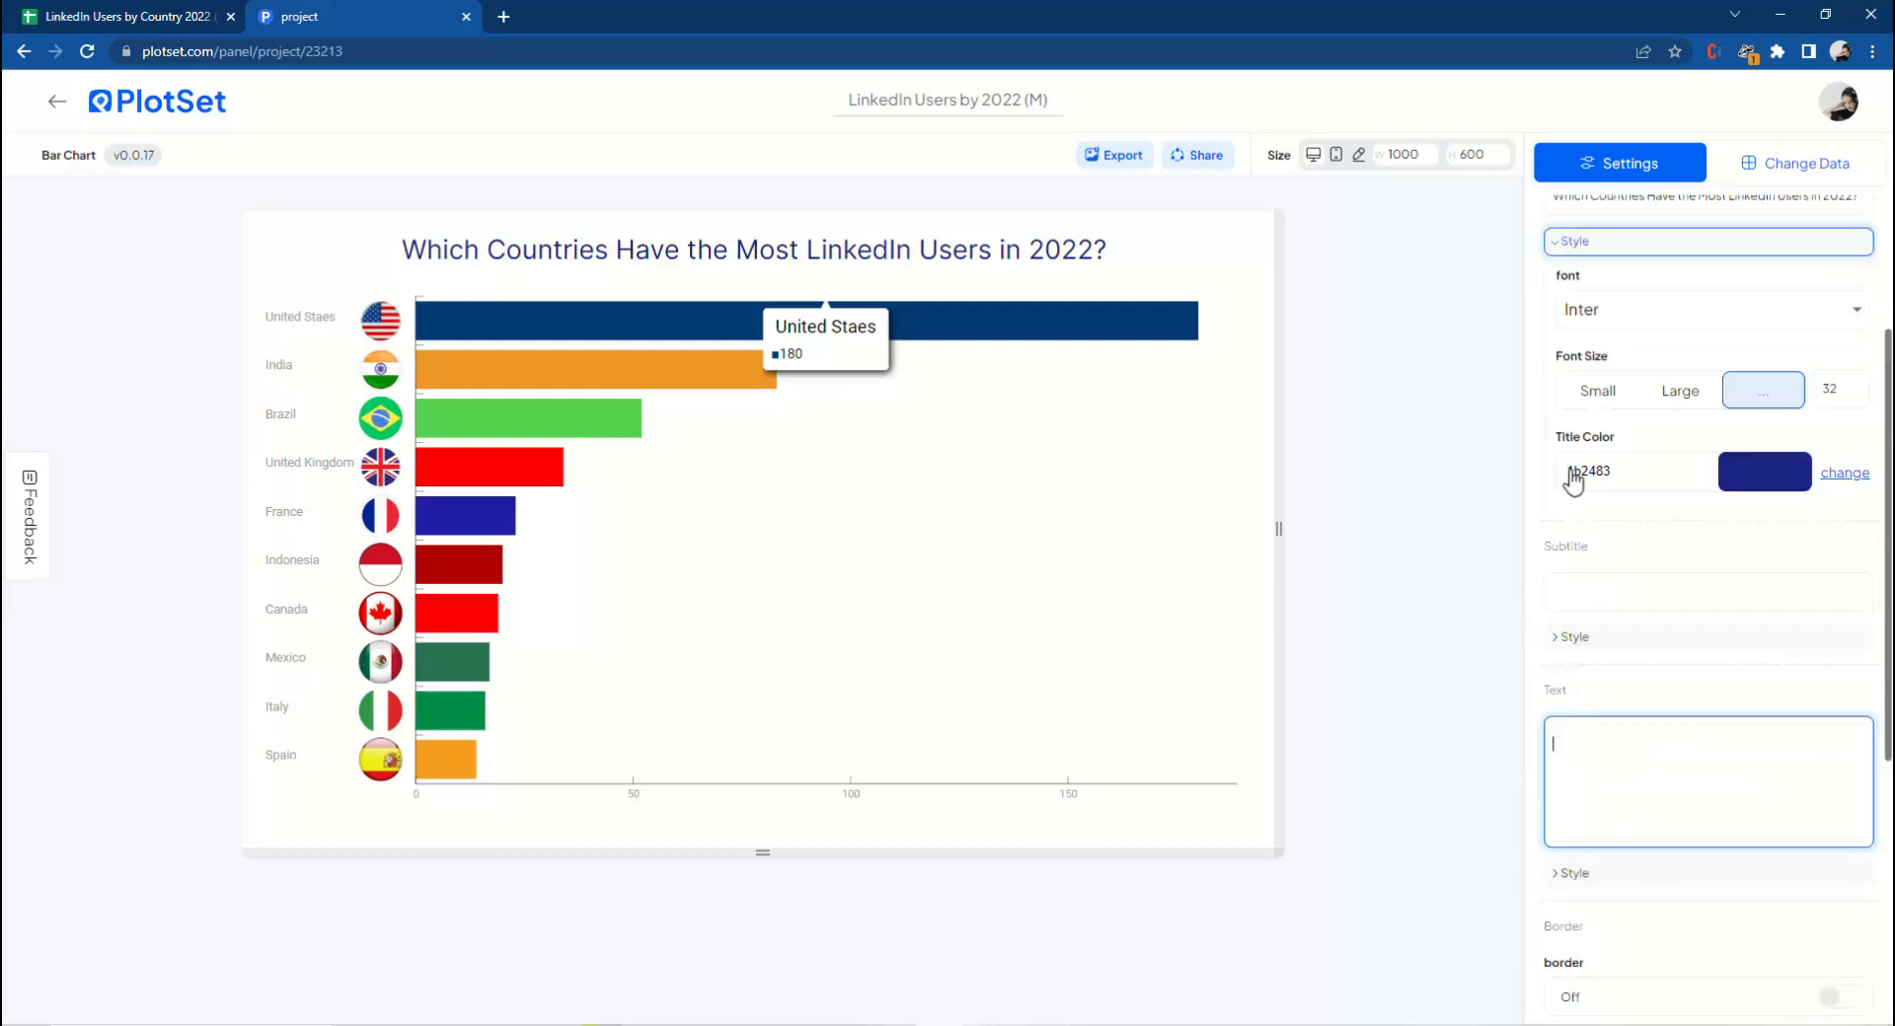
scroll(1579, 478, up, 5)
Open the footer settings, set the source label to 'Source:' and the URL name to 'Business of Apps/ LinkedIn Users'.
click(1609, 258)
click(1620, 311)
click(1612, 512)
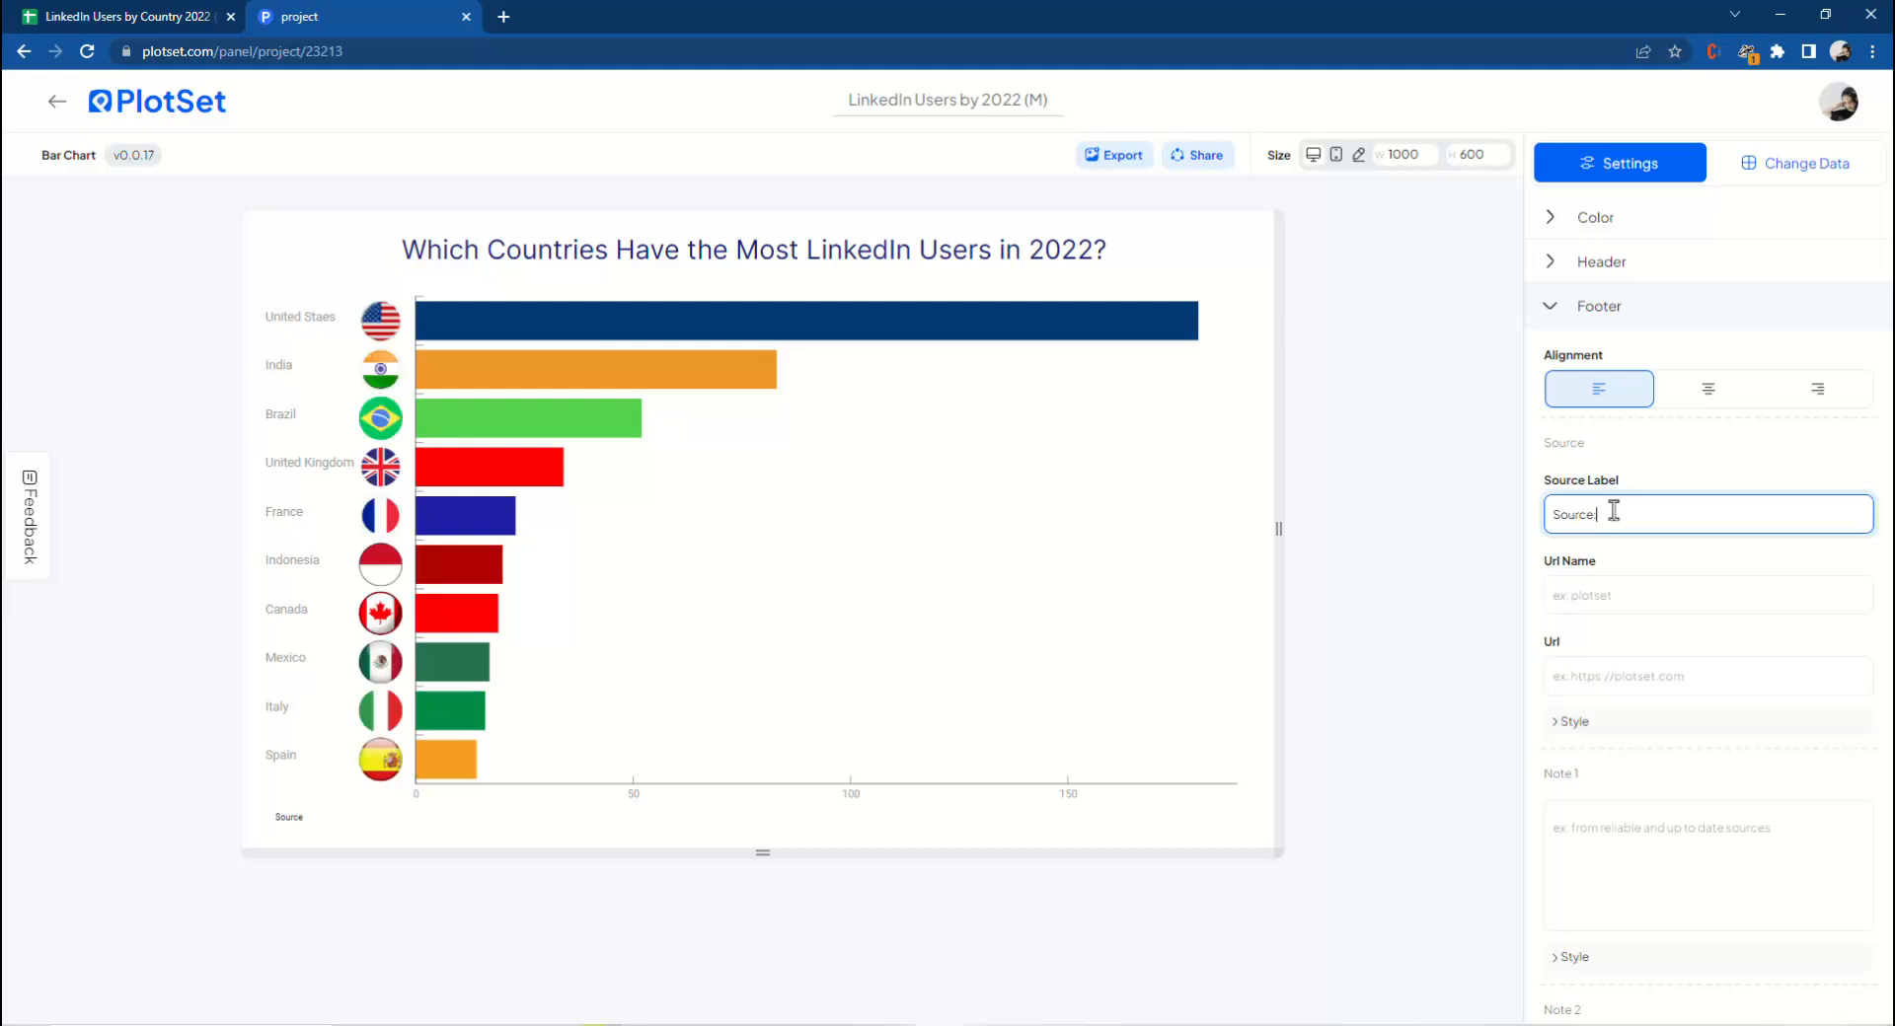
text(Source:)
click(1602, 597)
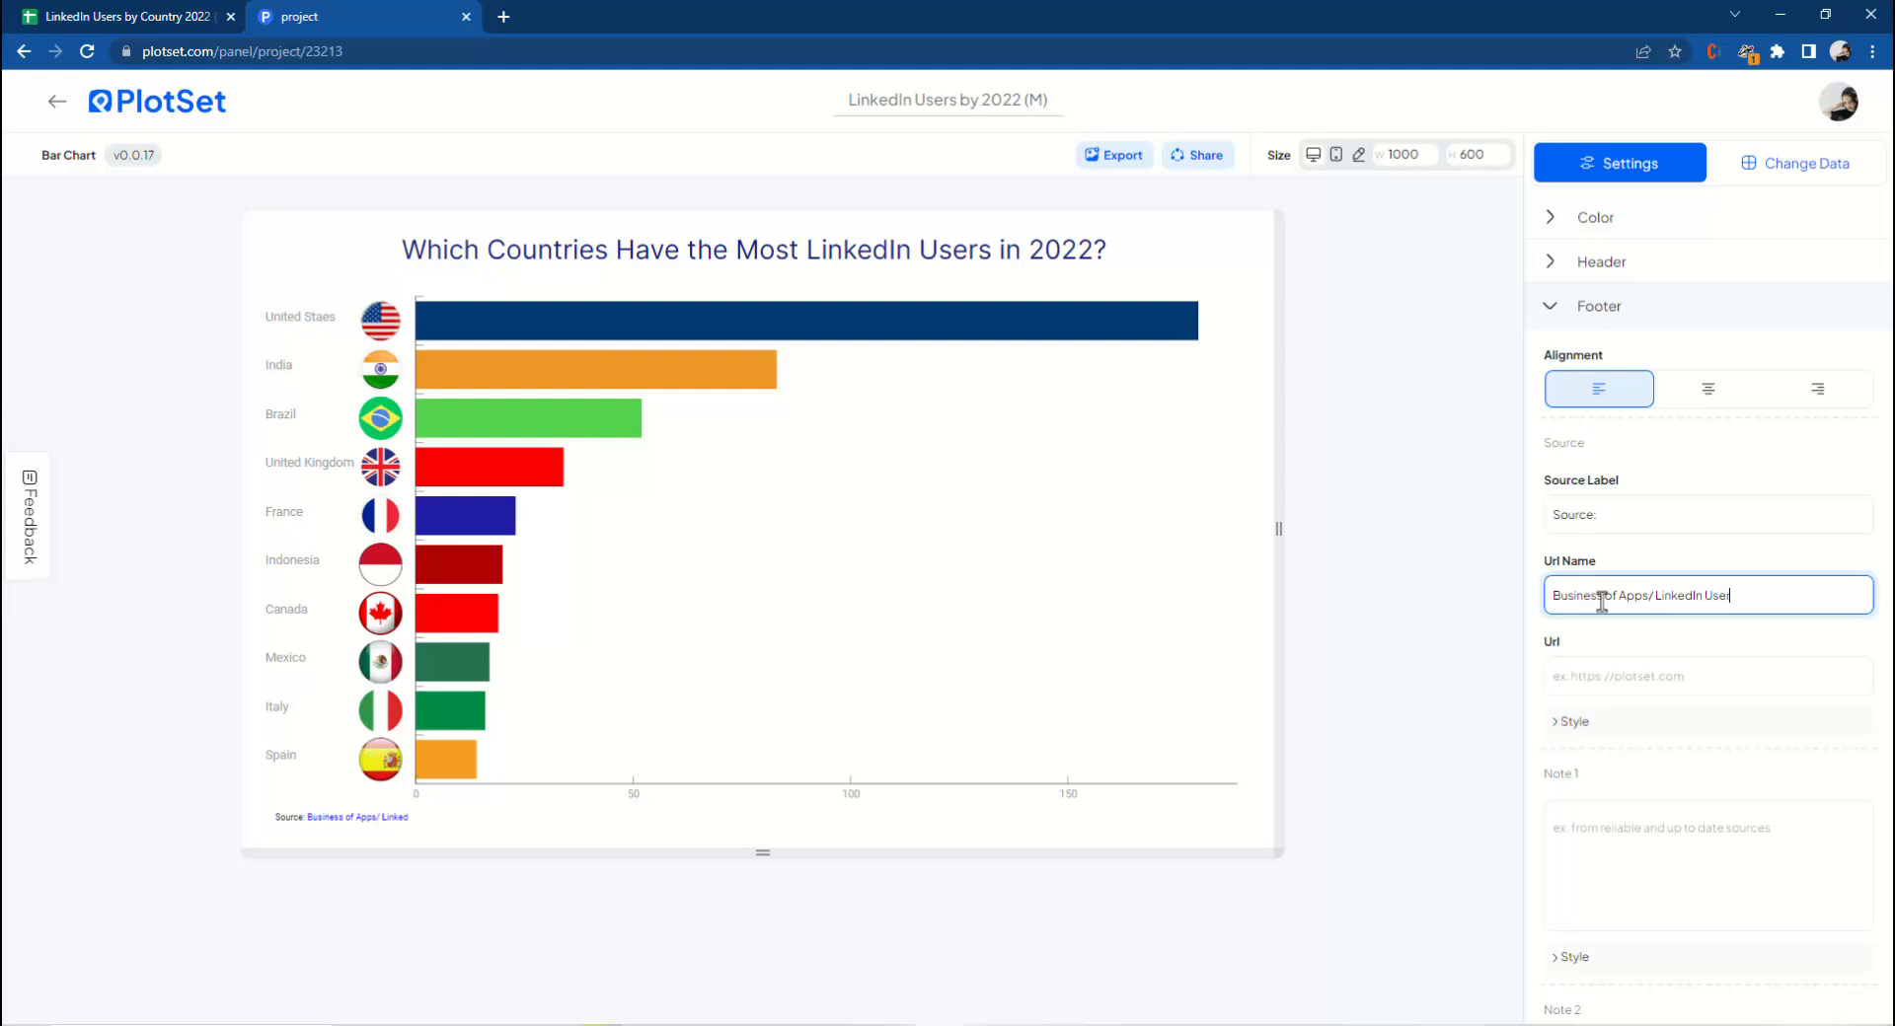
click(1670, 686)
click(148, 16)
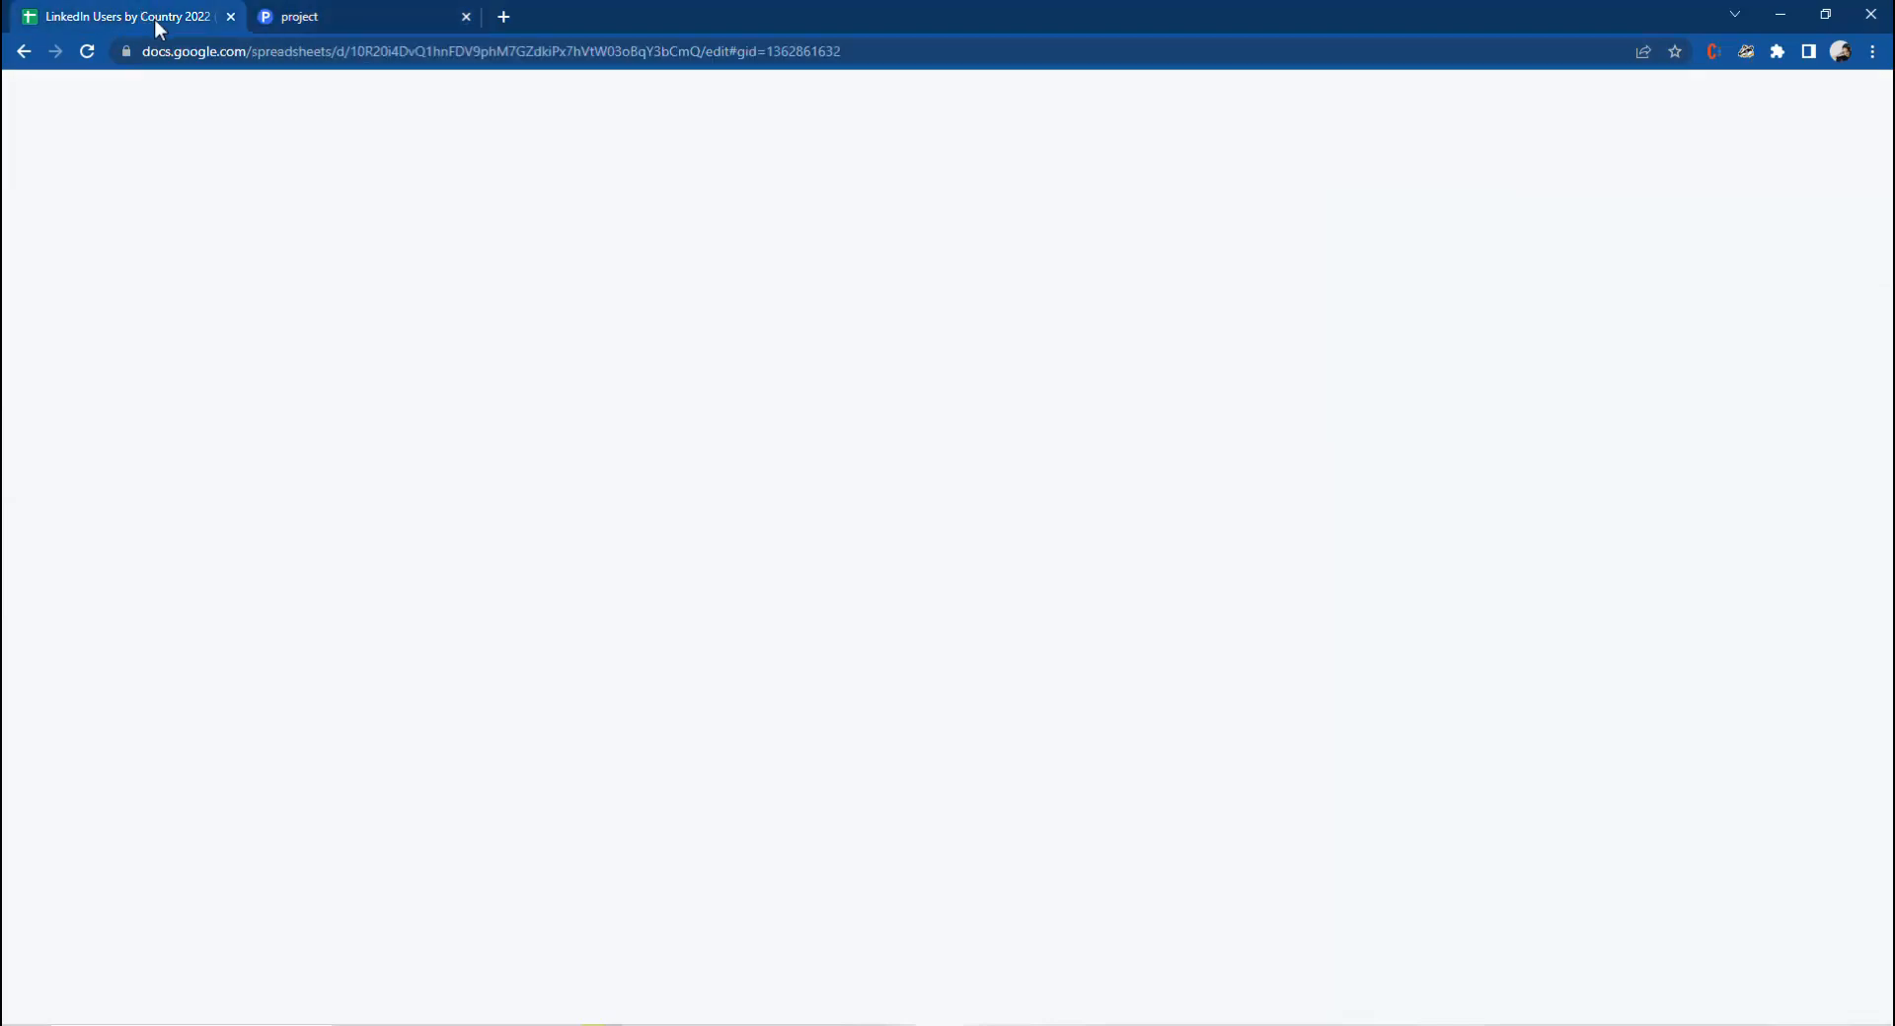
right_click(440, 258)
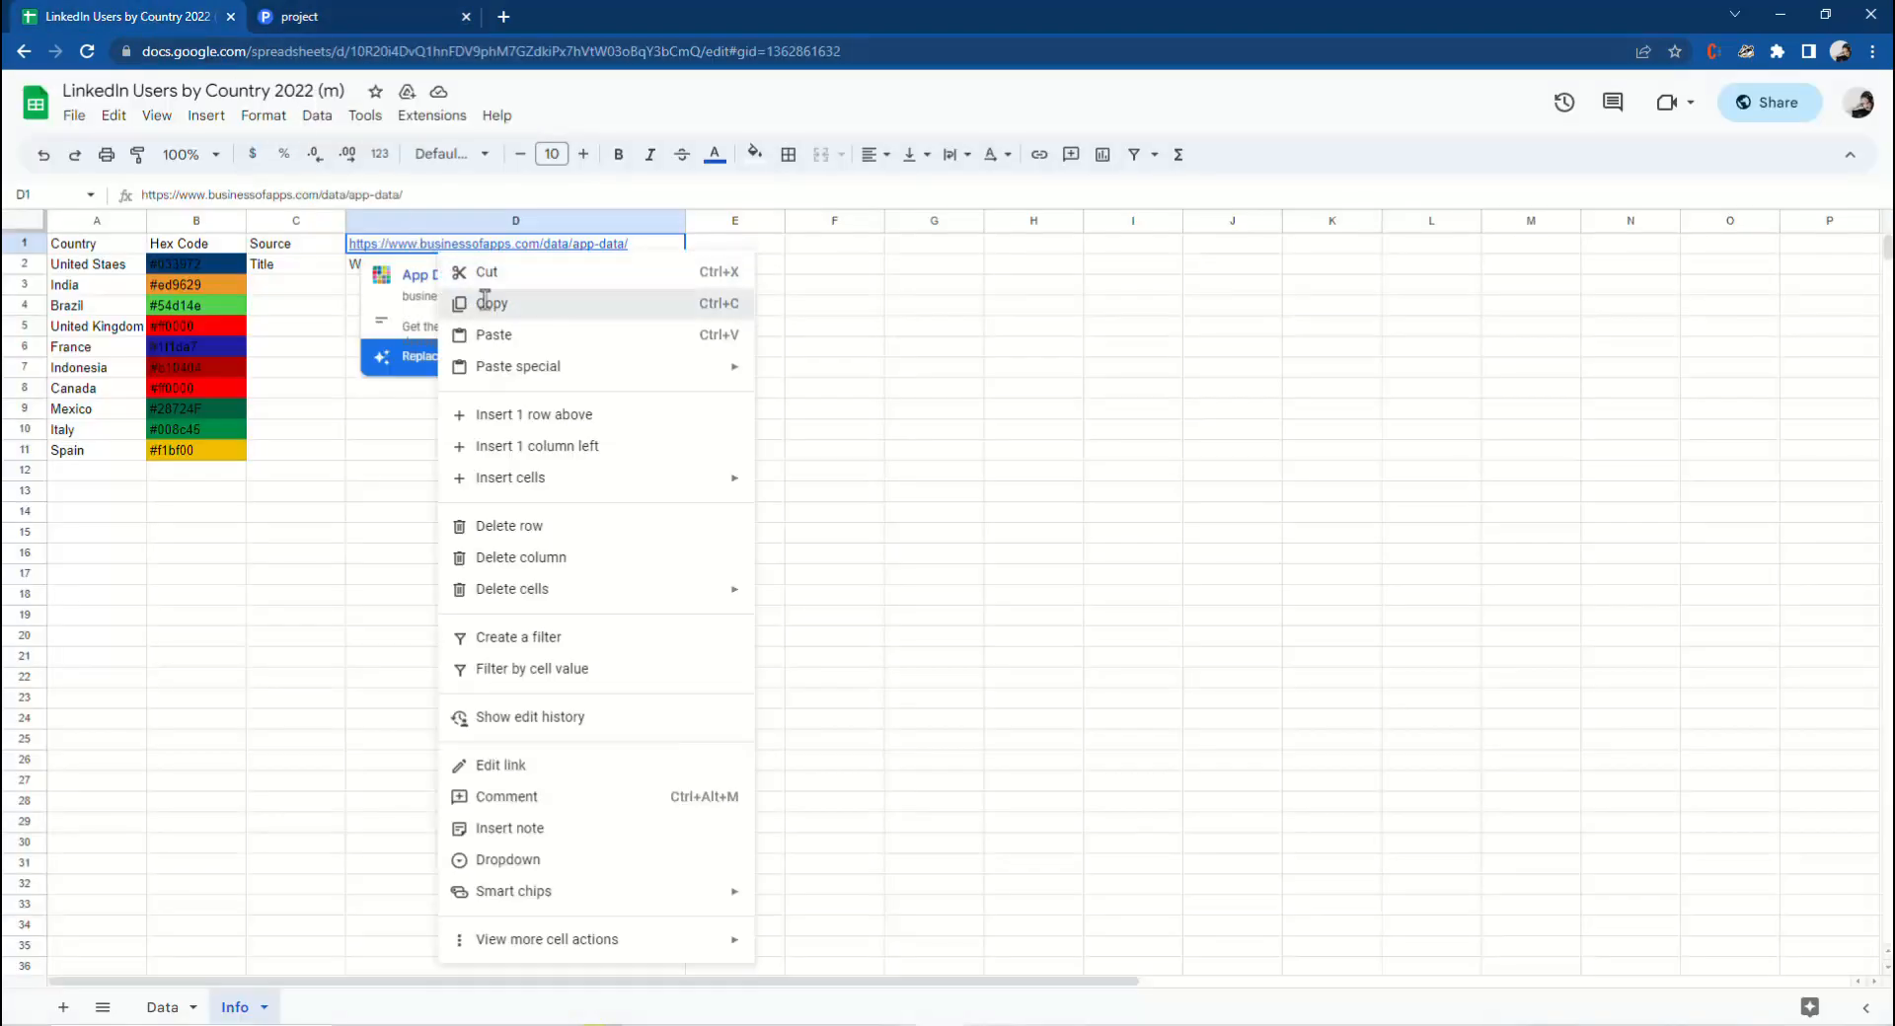
click(472, 302)
click(321, 16)
right_click(1576, 677)
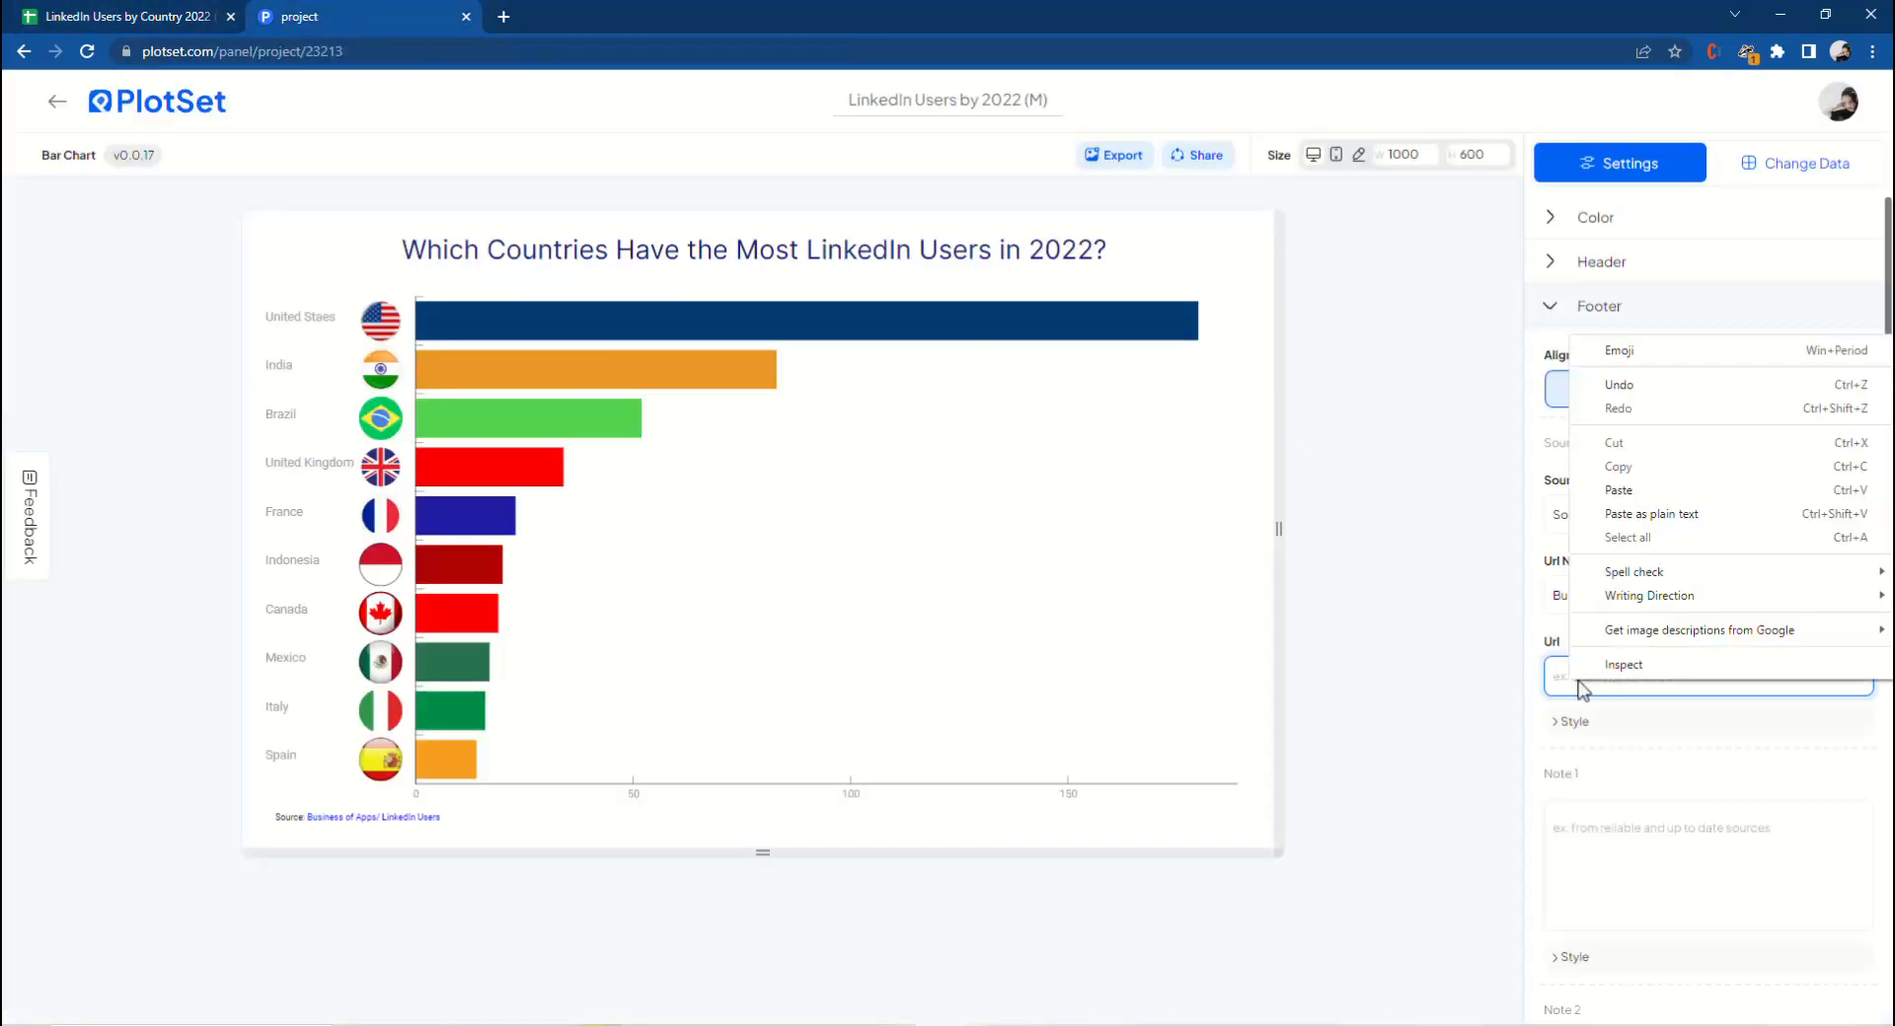
click(1618, 494)
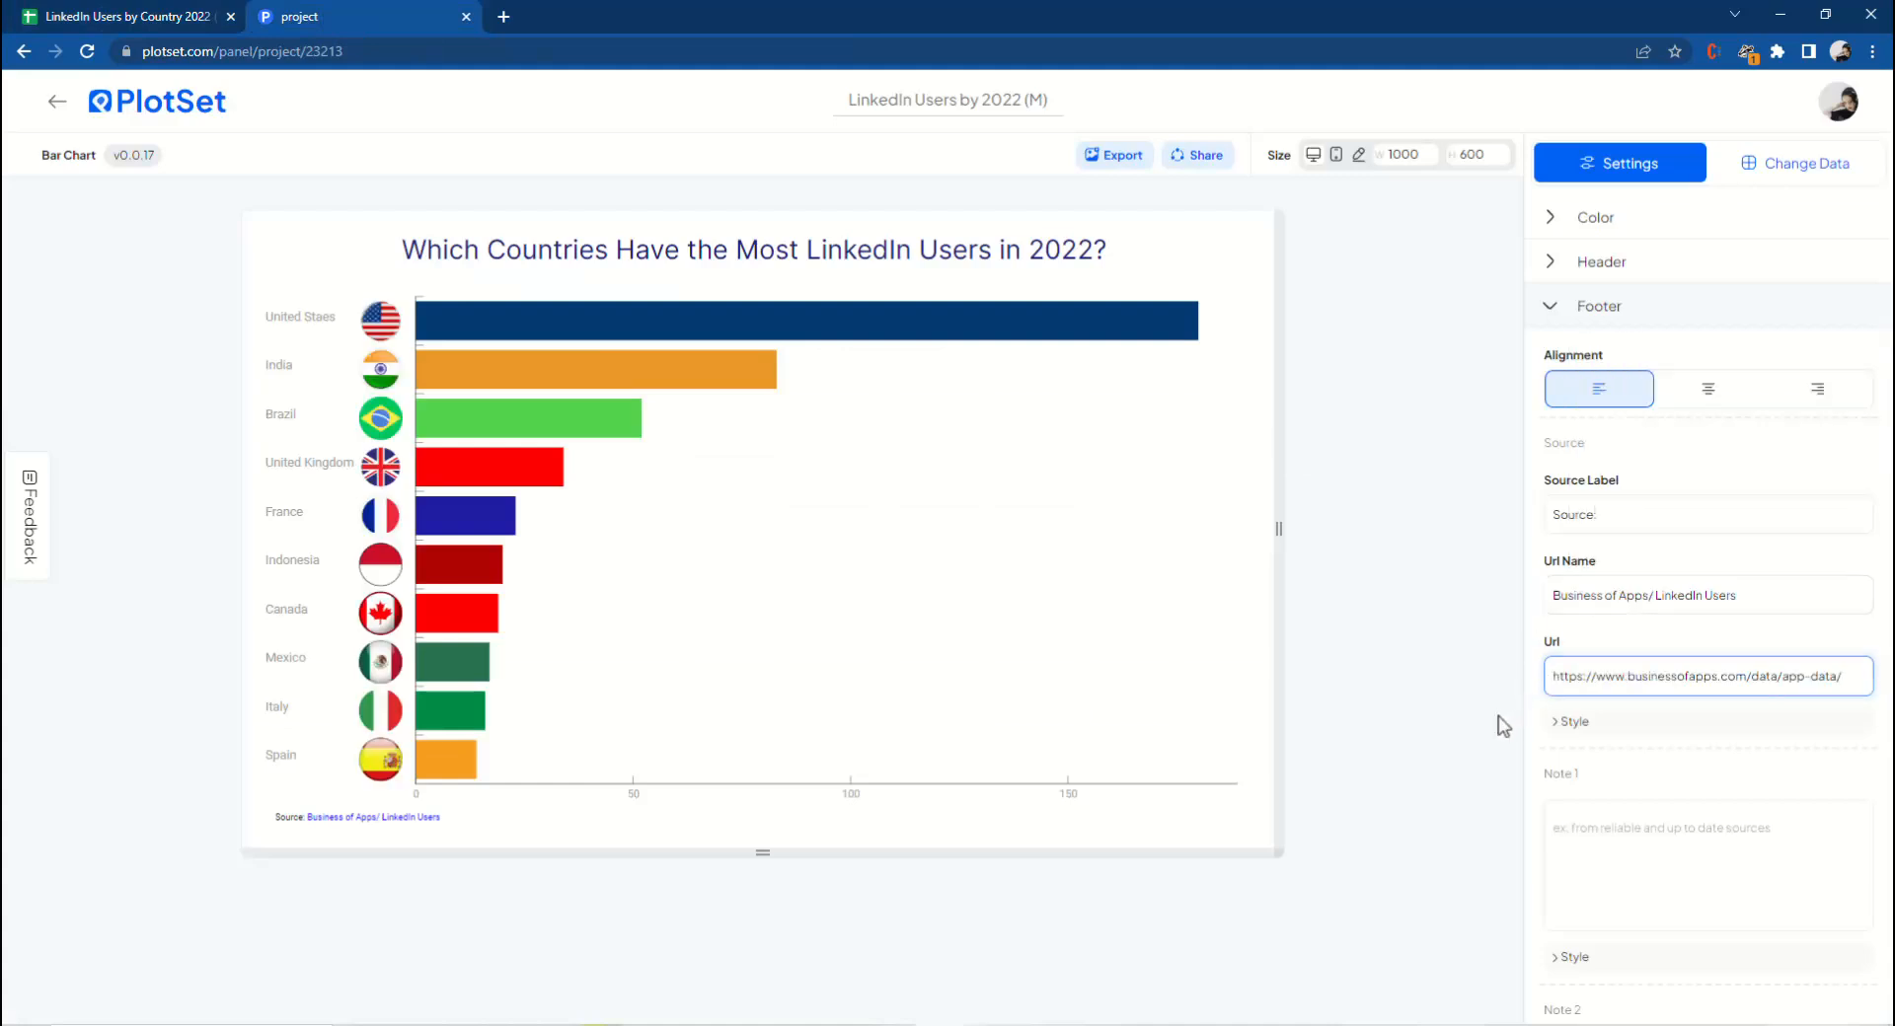
Open the footer source style and increase its font size by two steps.
click(1580, 723)
scroll(1614, 745, down, 1)
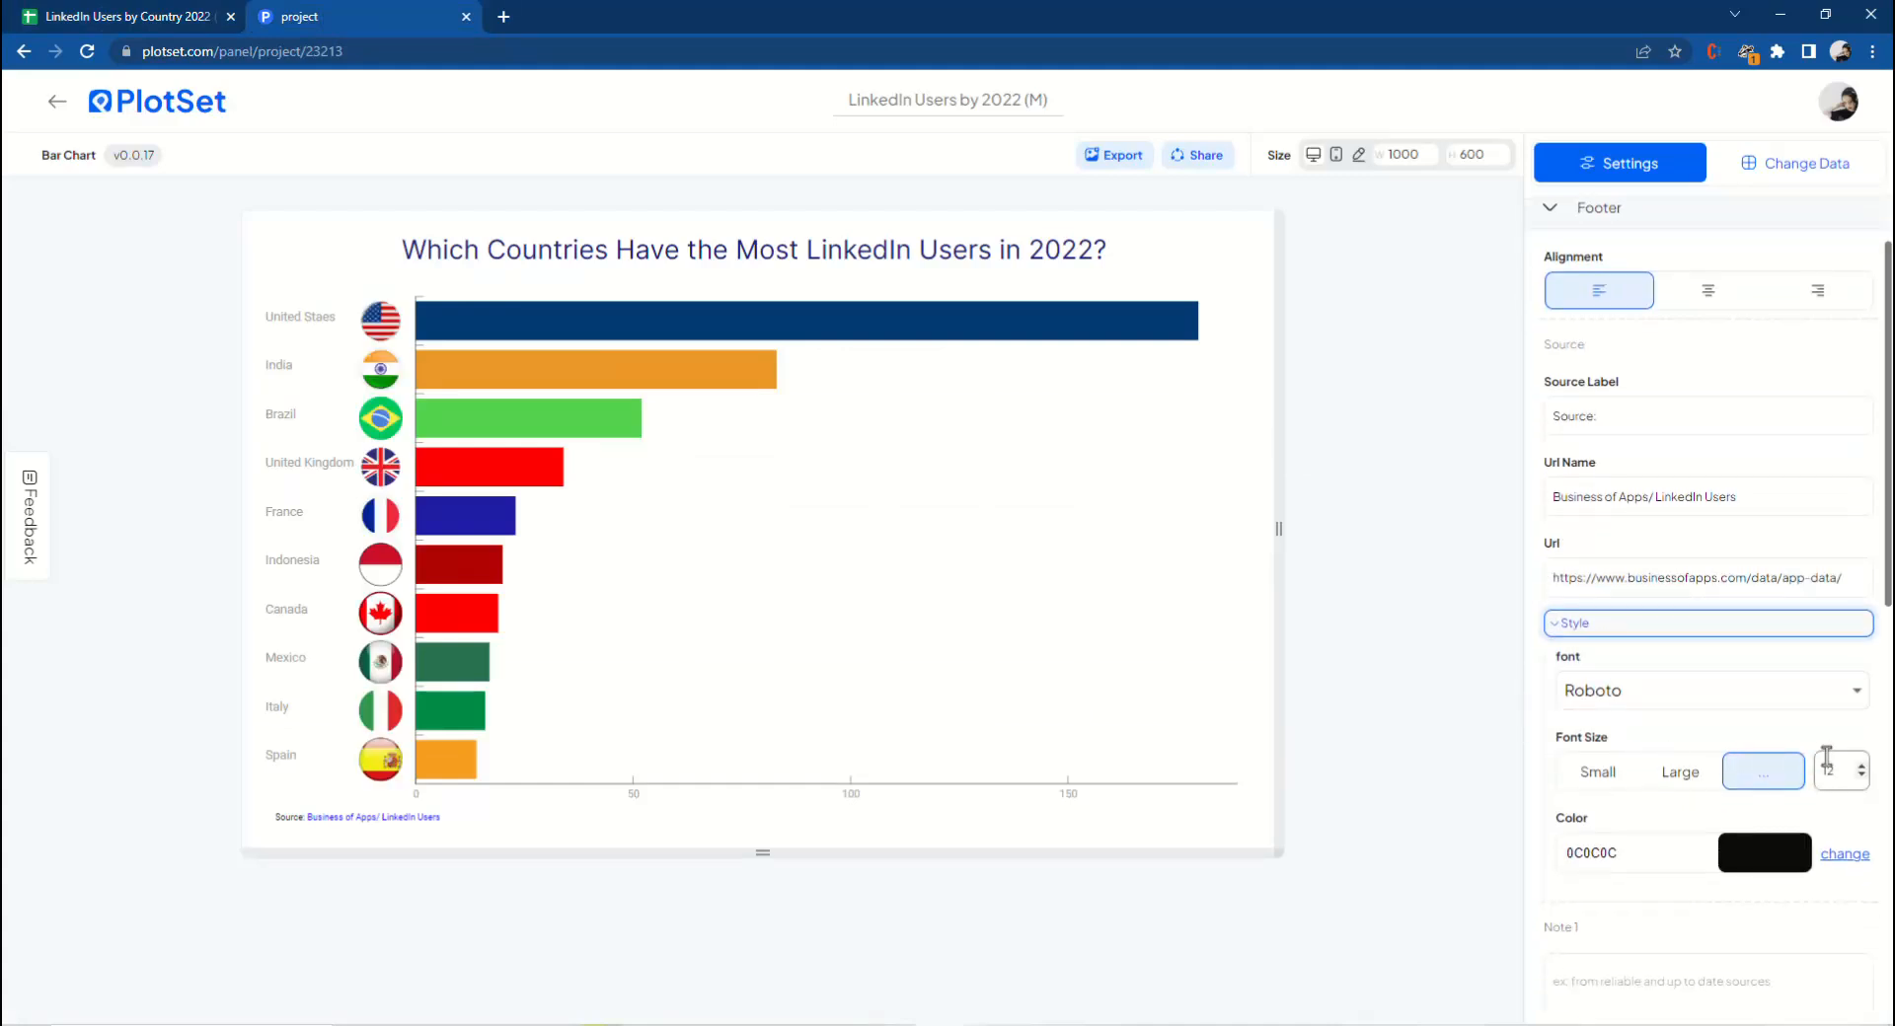
click(1861, 767)
click(1861, 767)
click(1861, 767)
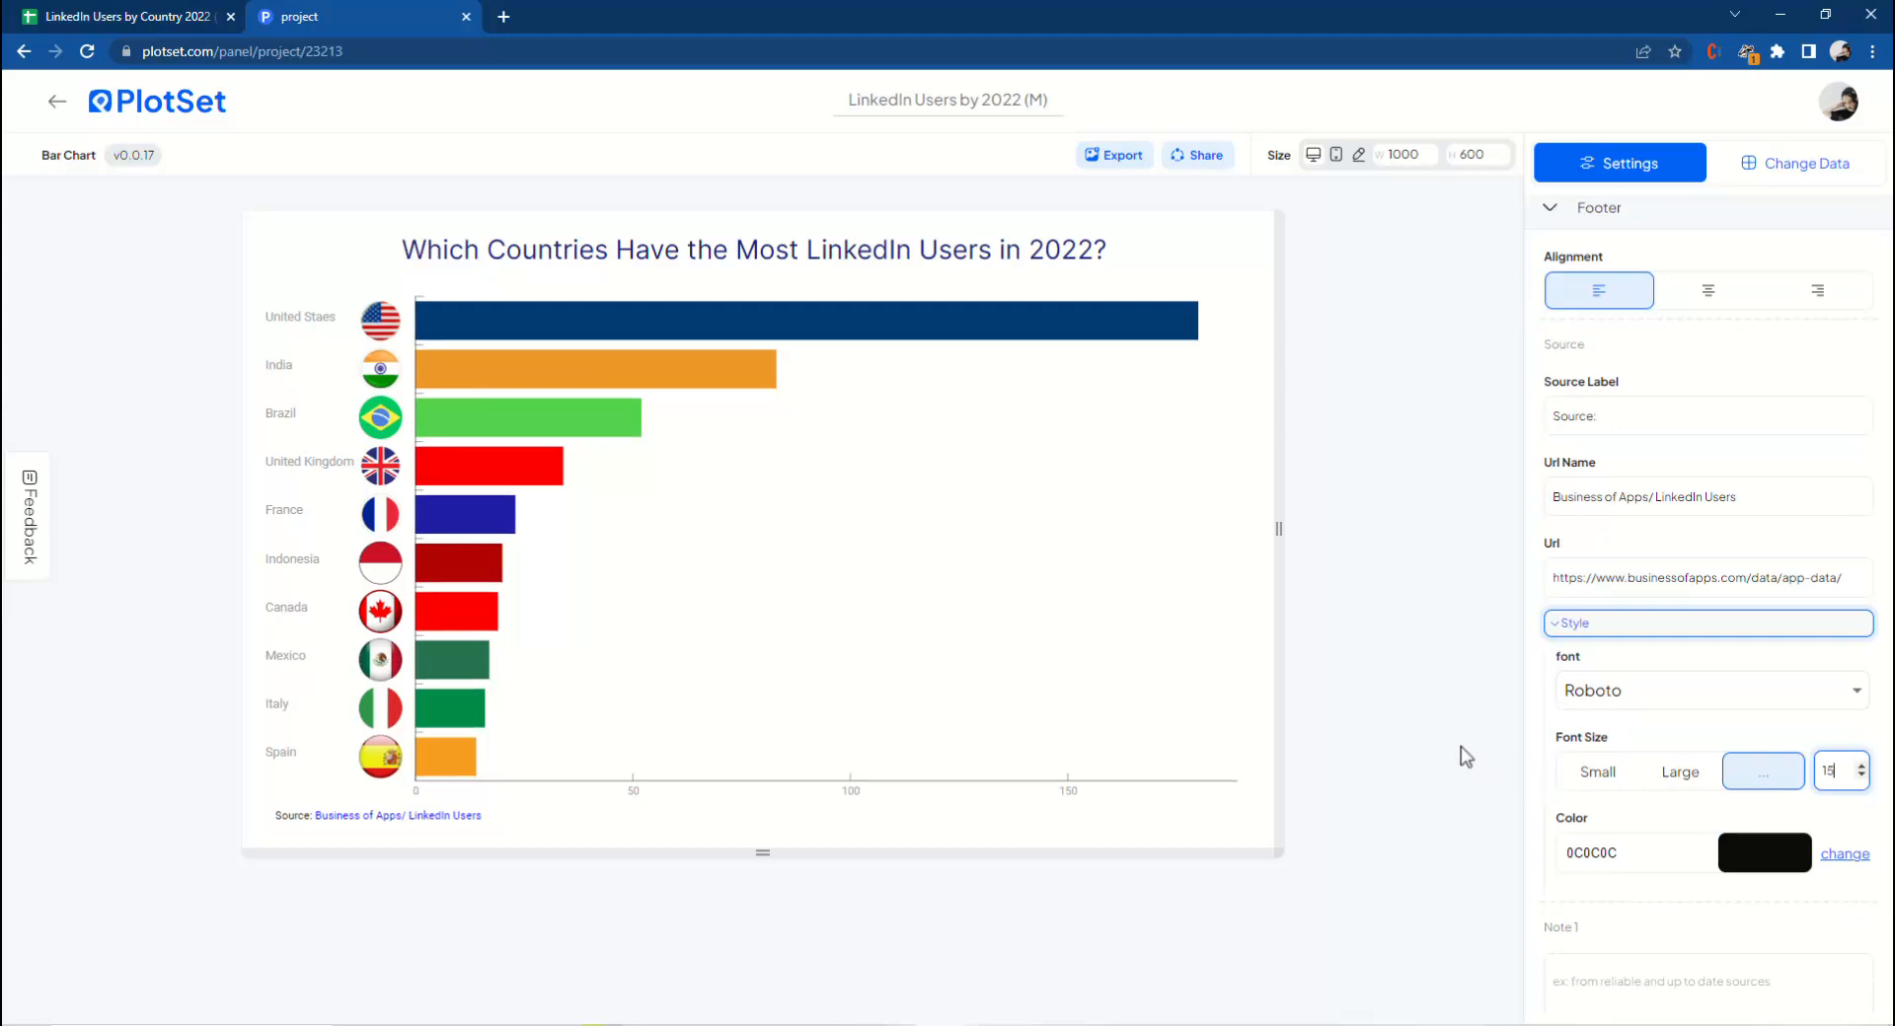
click(1582, 503)
Open the number formatter and add the suffix M to the values.
scroll(1582, 394, up, 2)
click(1582, 309)
click(1600, 355)
click(1812, 629)
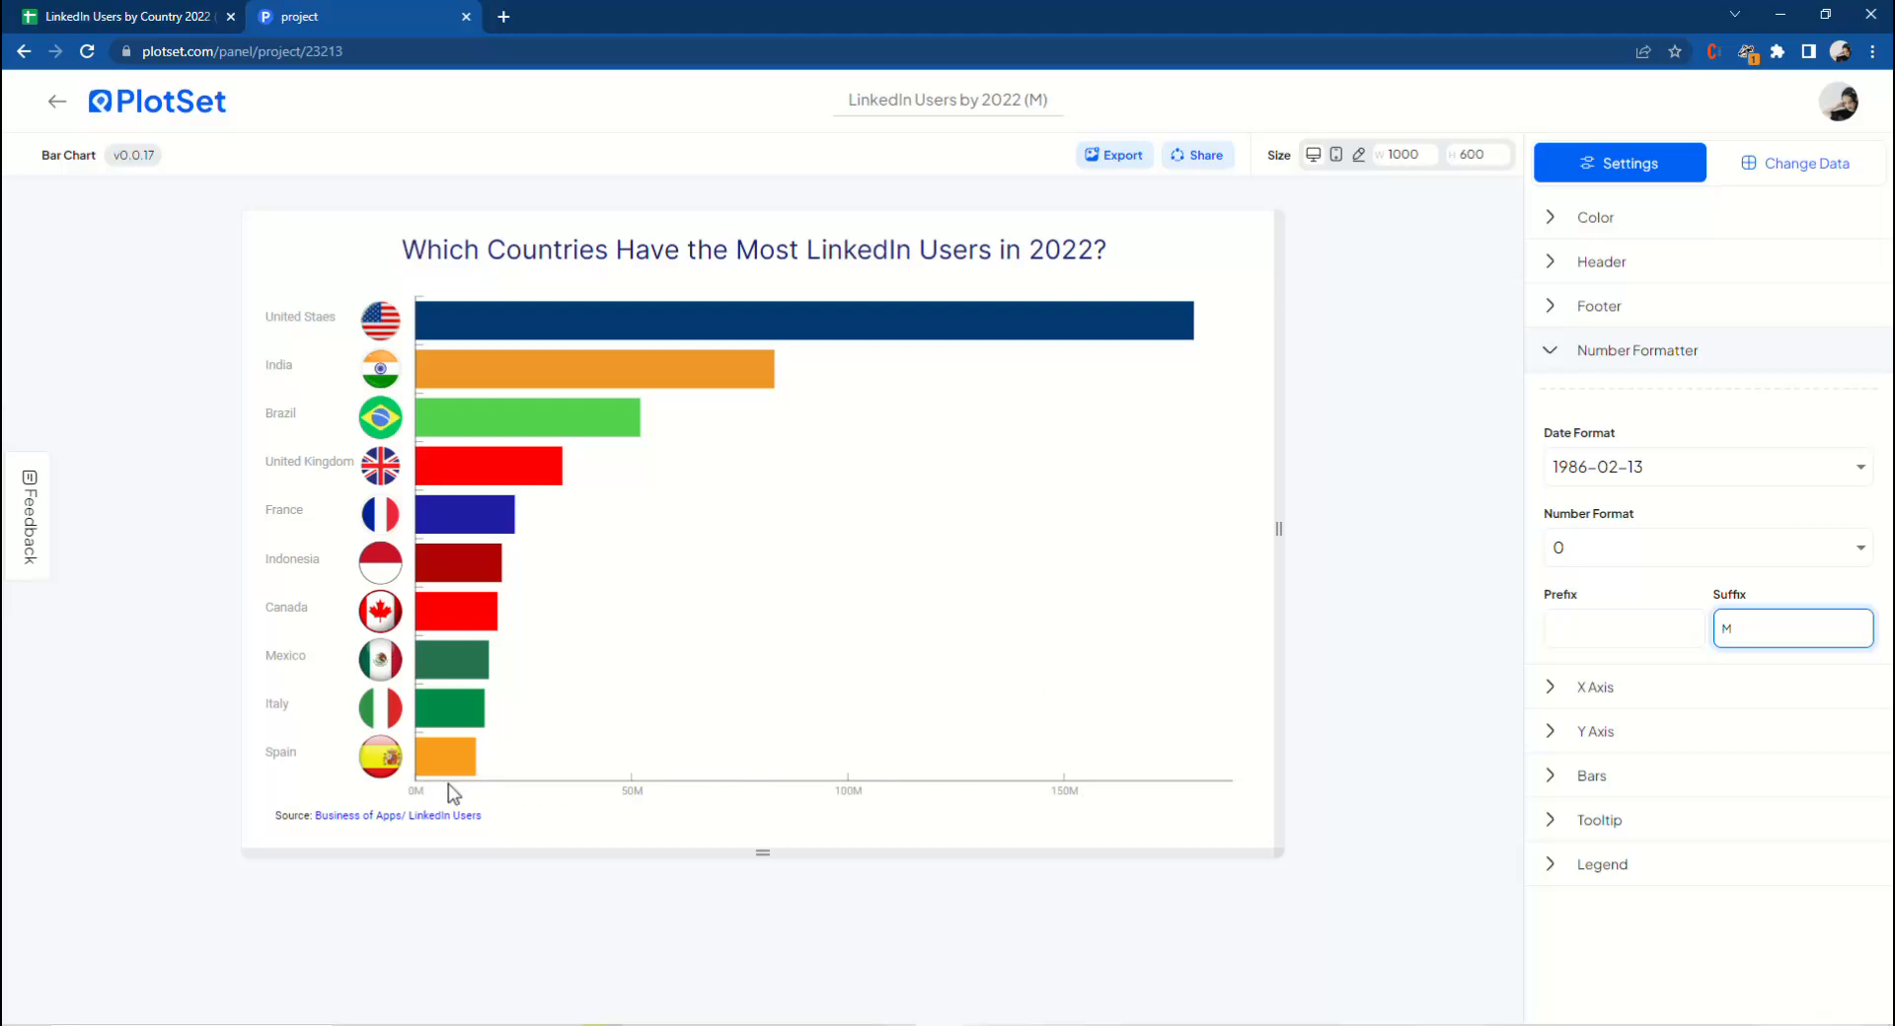
click(1599, 372)
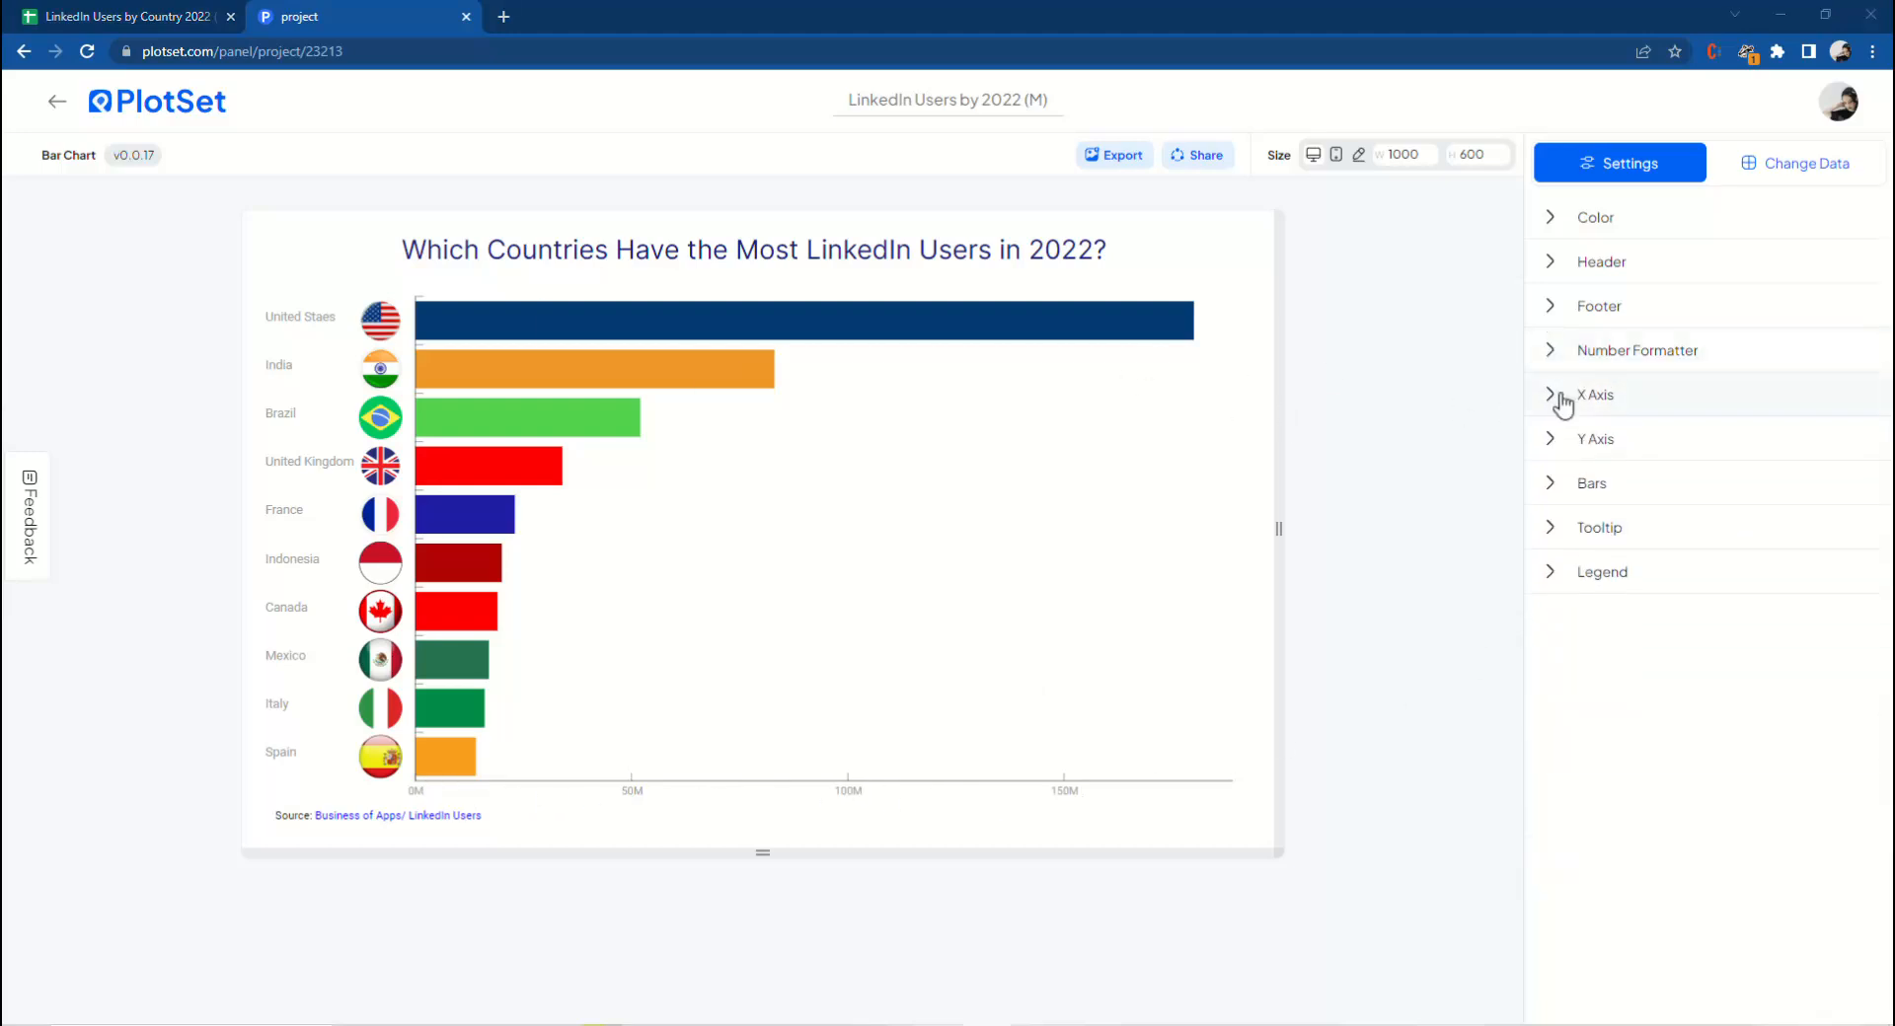
Open the X axis settings and switch label sampling to Custom.
click(1573, 412)
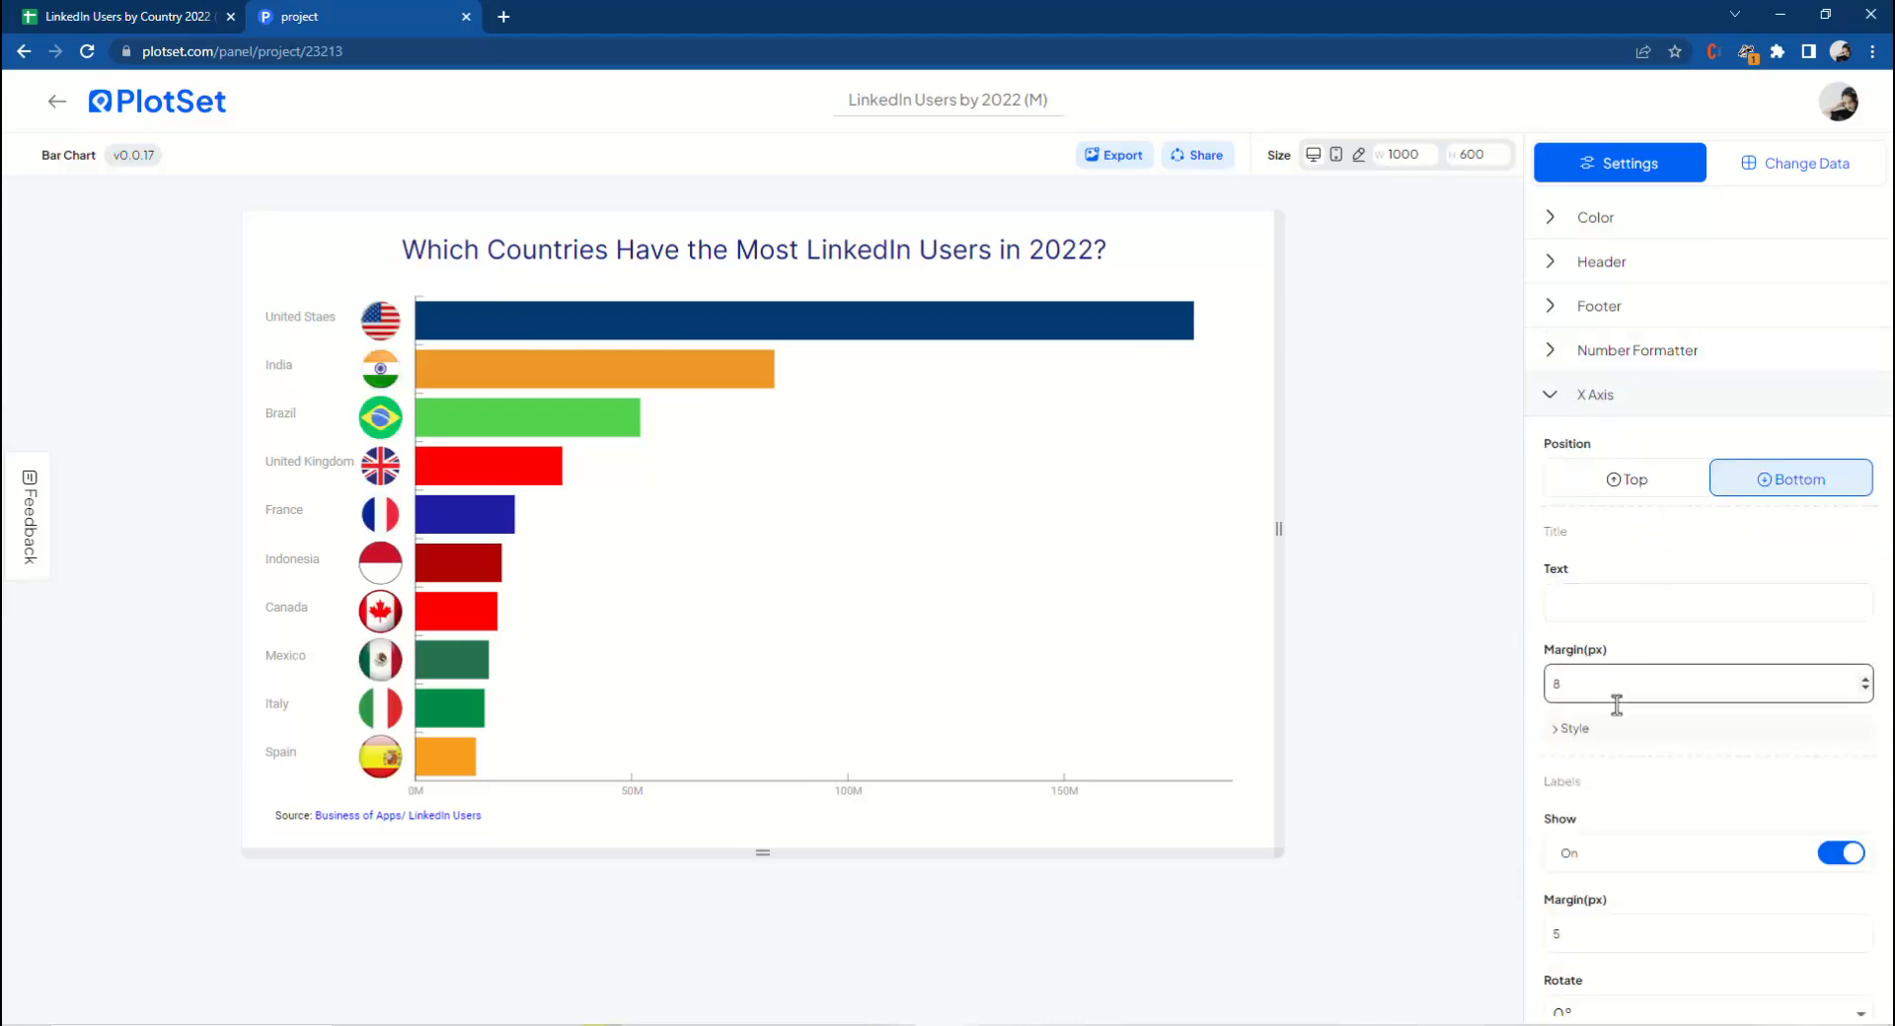
scroll(1624, 725, down, 1)
scroll(1623, 726, down, 4)
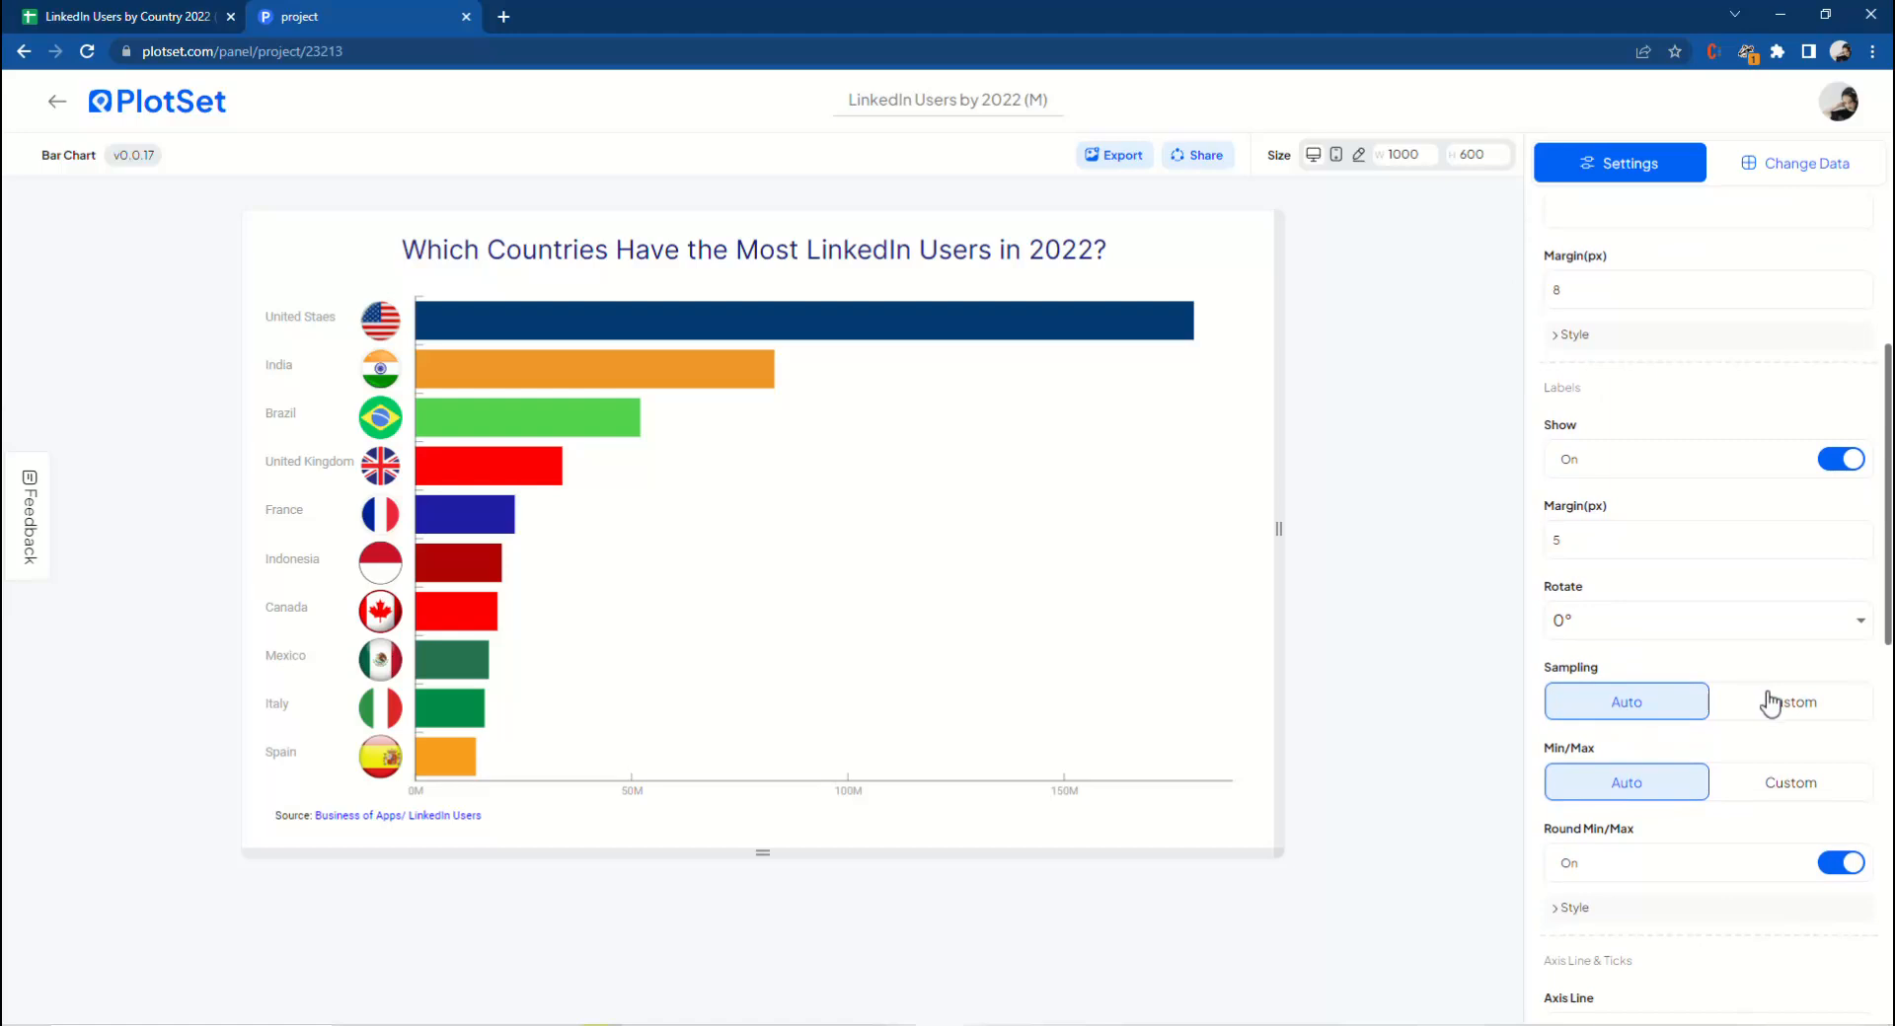
click(1772, 707)
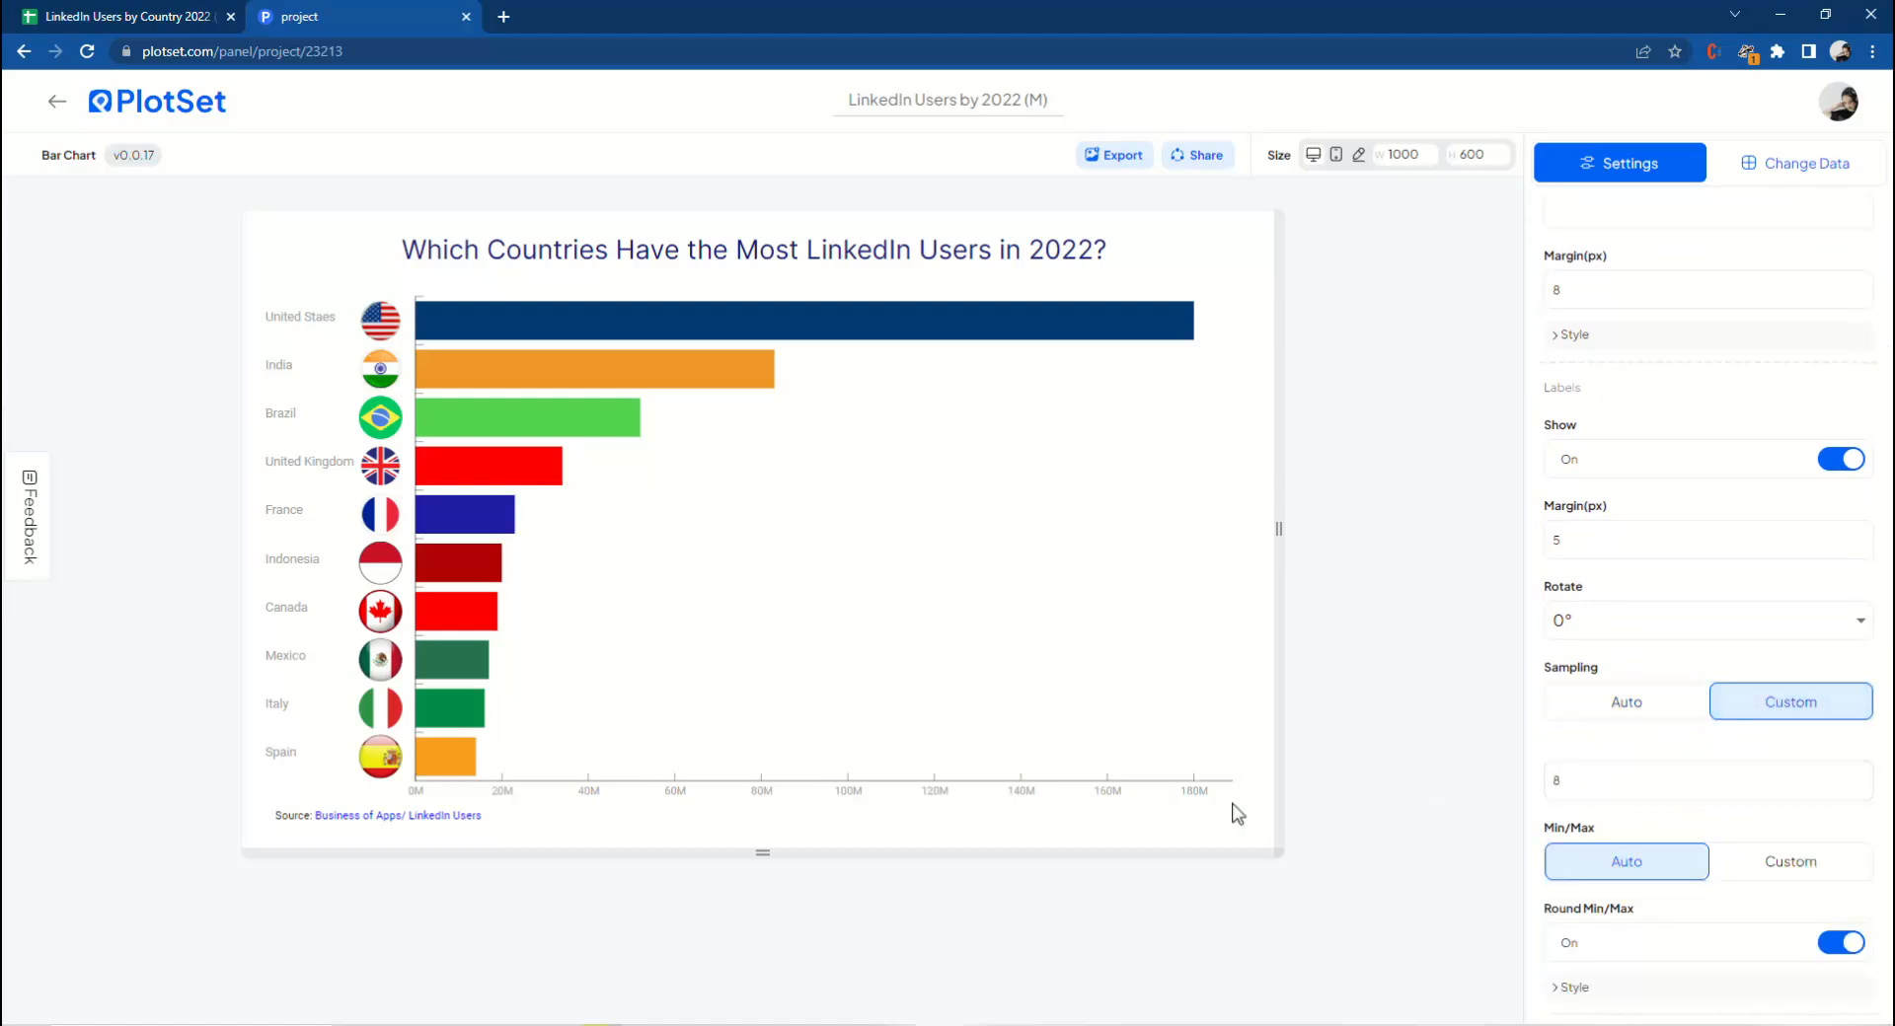
Set the X axis label style to font size 15 and black colour, 000000.
scroll(1668, 664, down, 5)
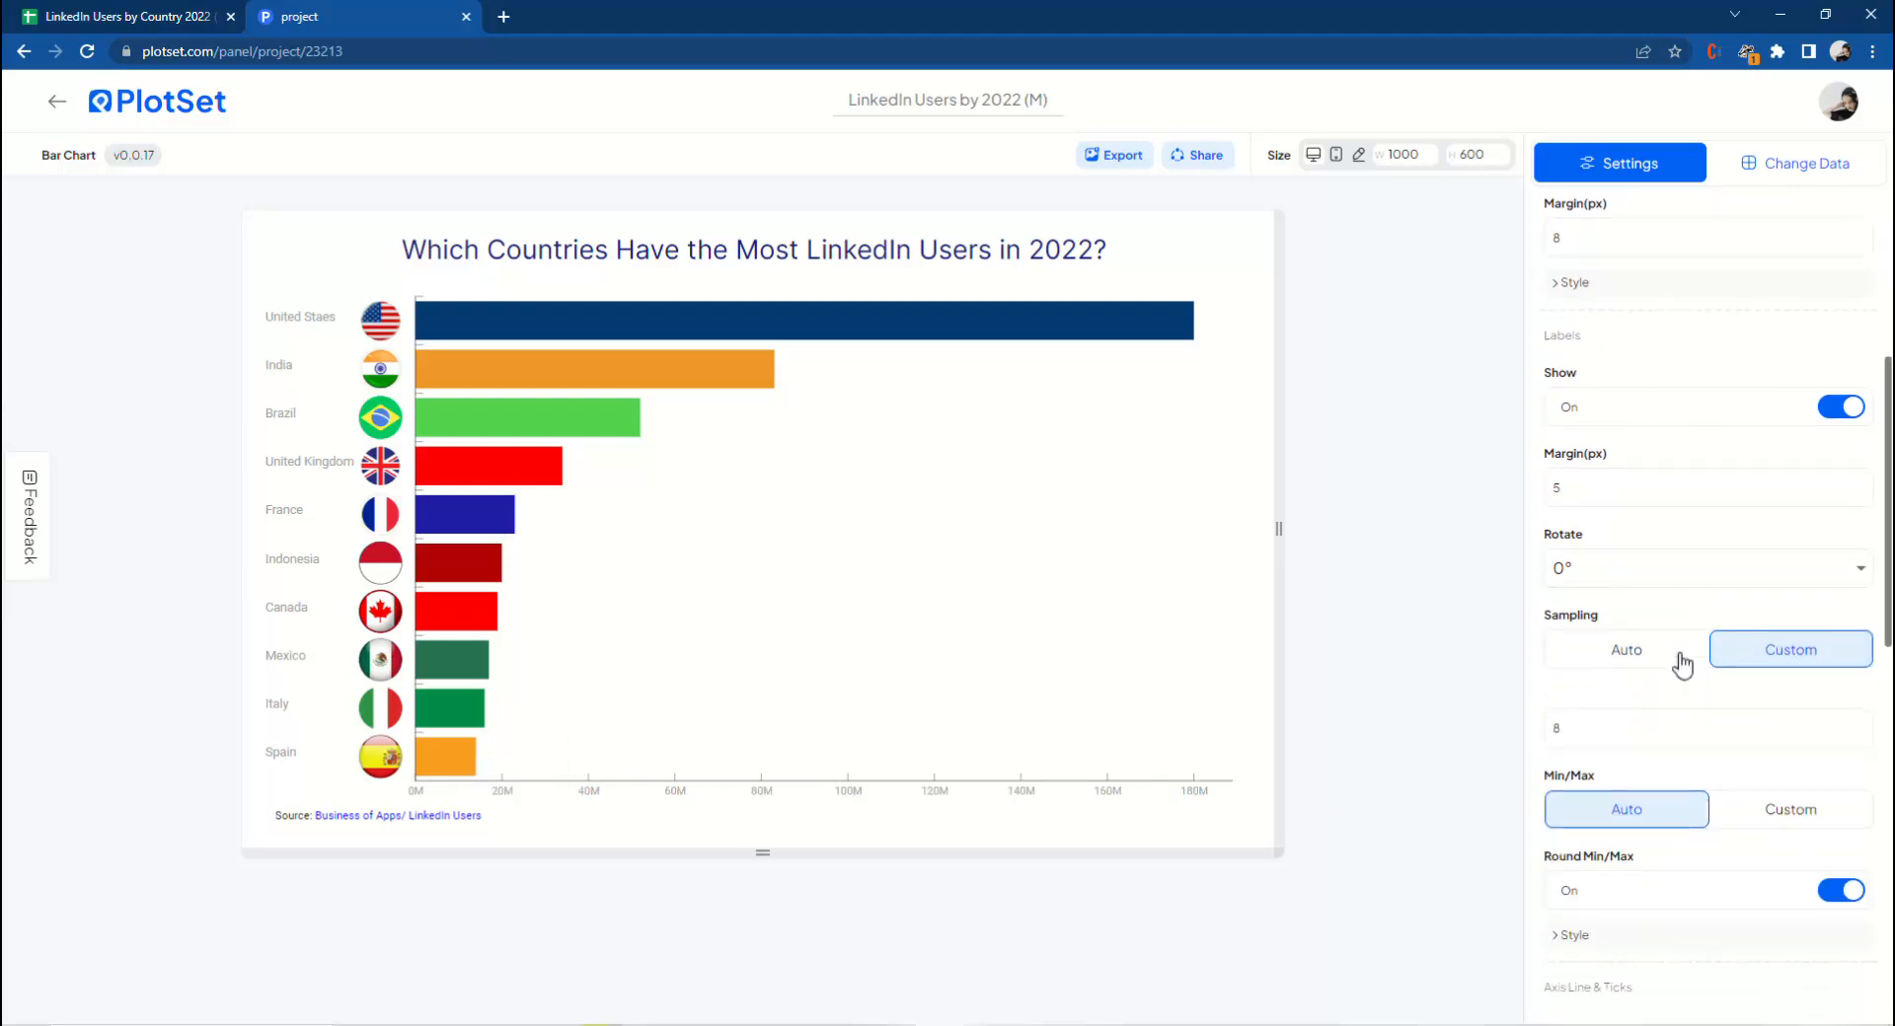
click(1574, 614)
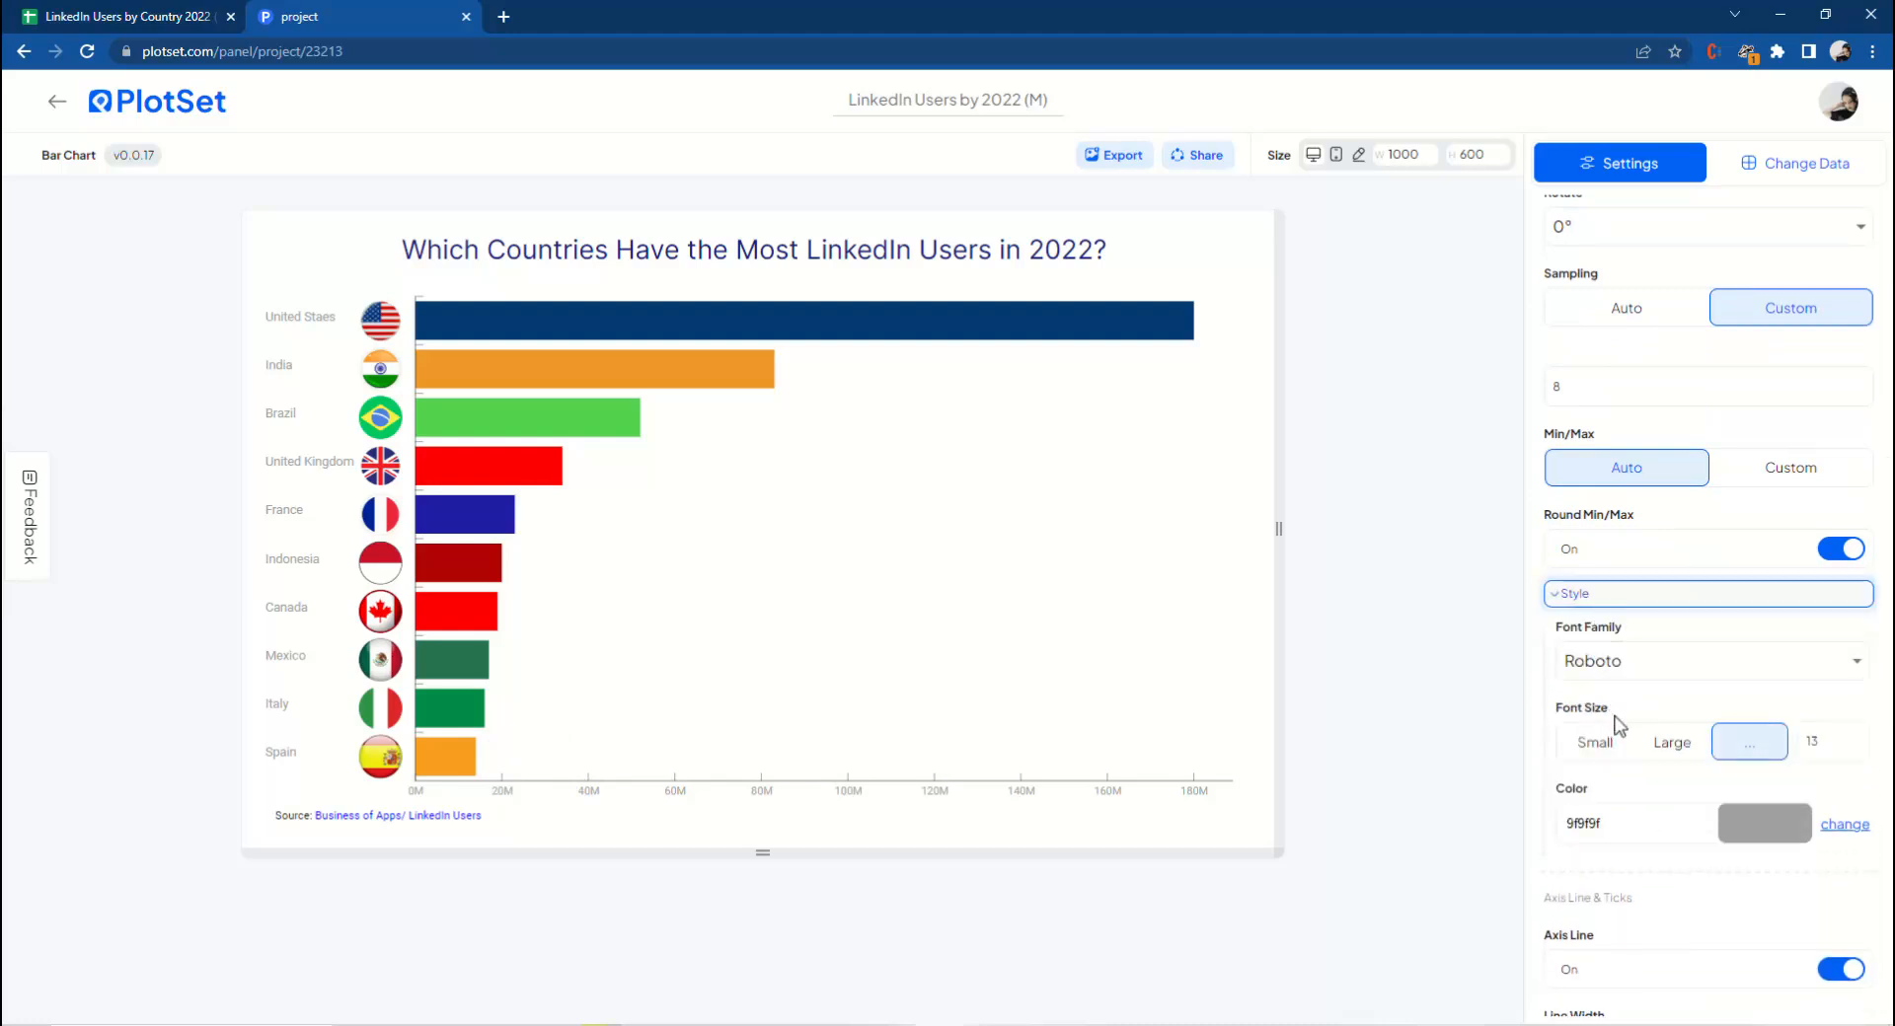
click(1763, 823)
click(1750, 989)
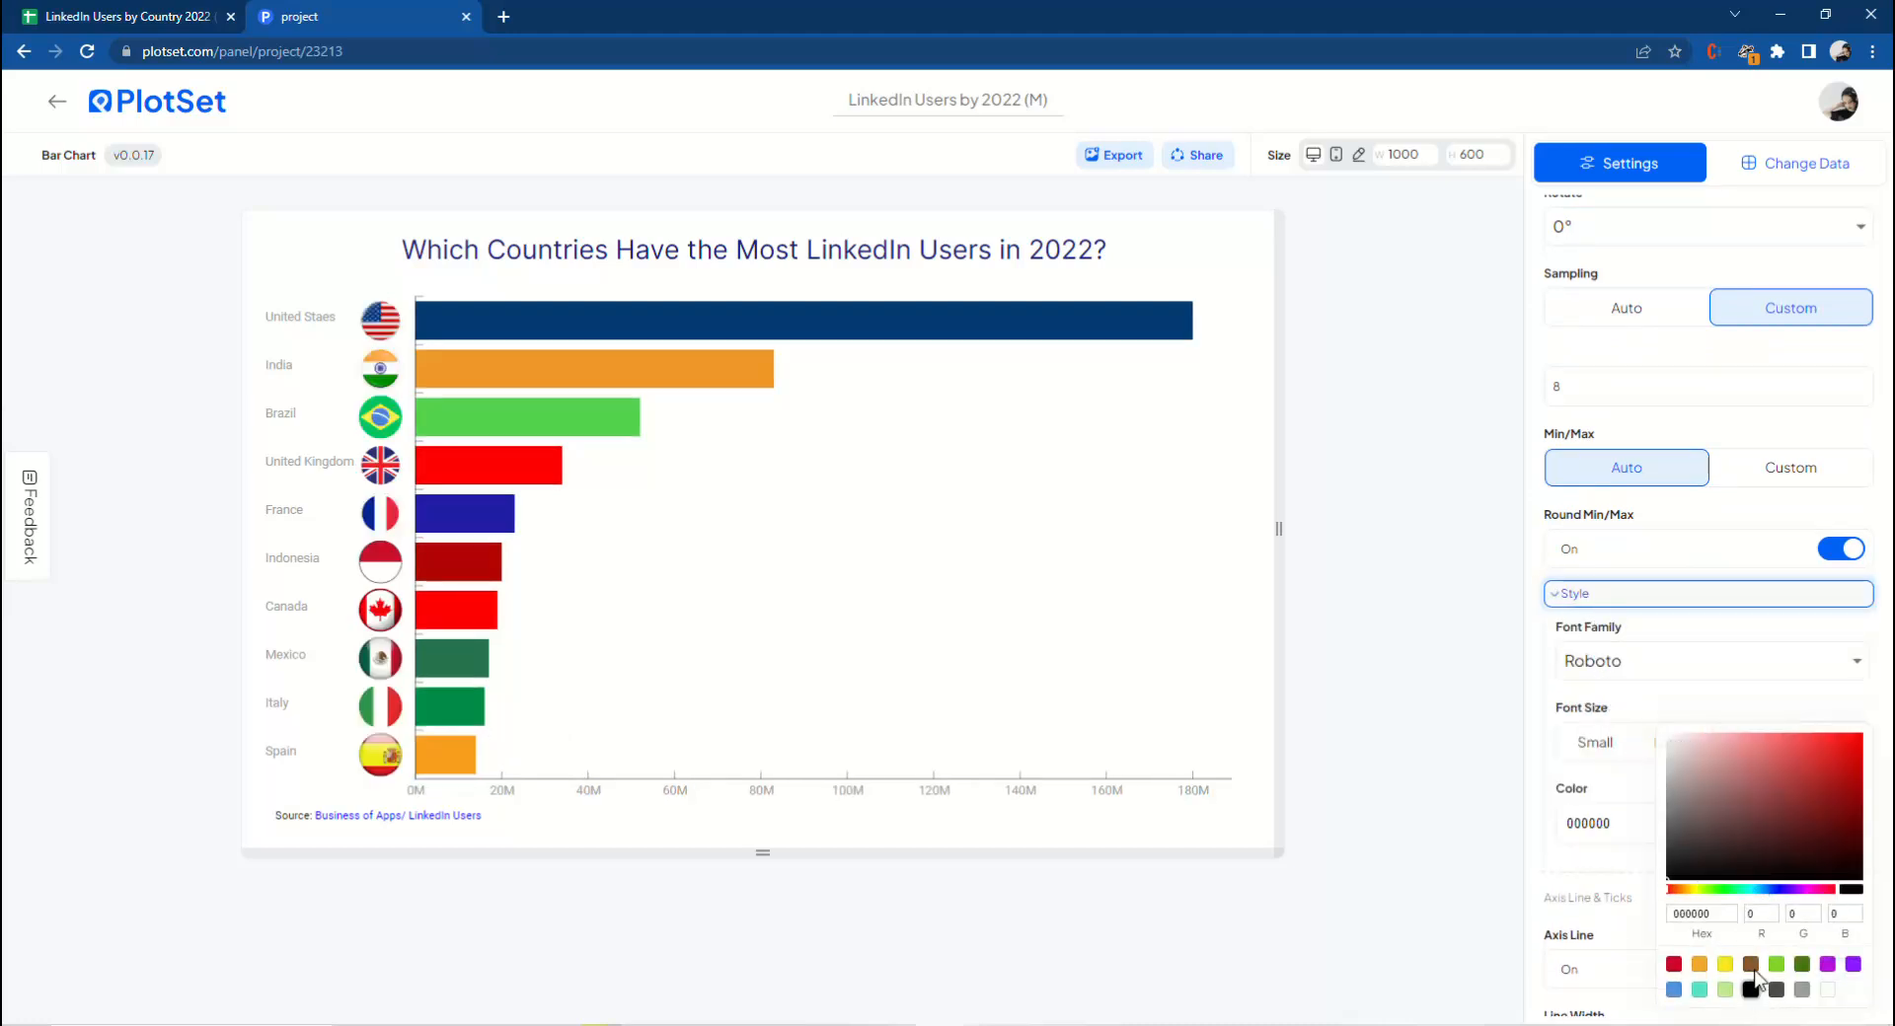
click(1573, 606)
Turn off the X axis tick lines.
scroll(1573, 600, down, 2)
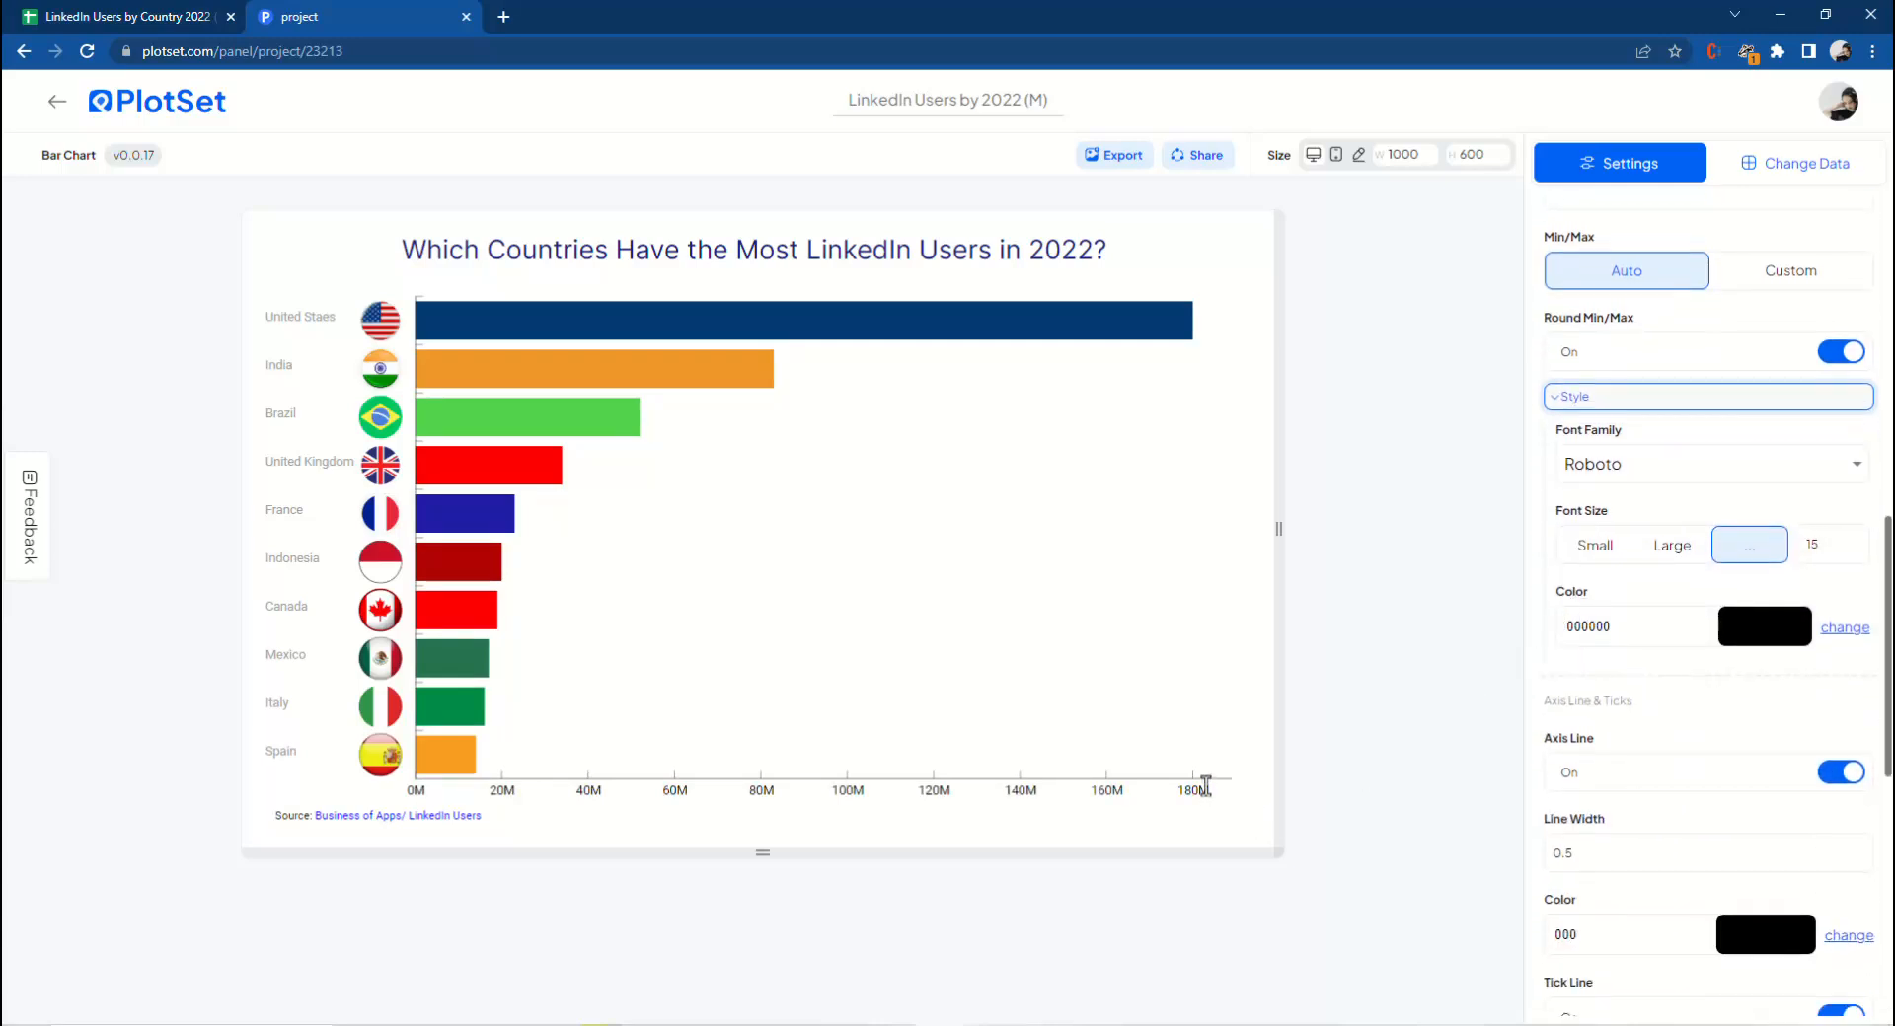
scroll(1619, 730, down, 3)
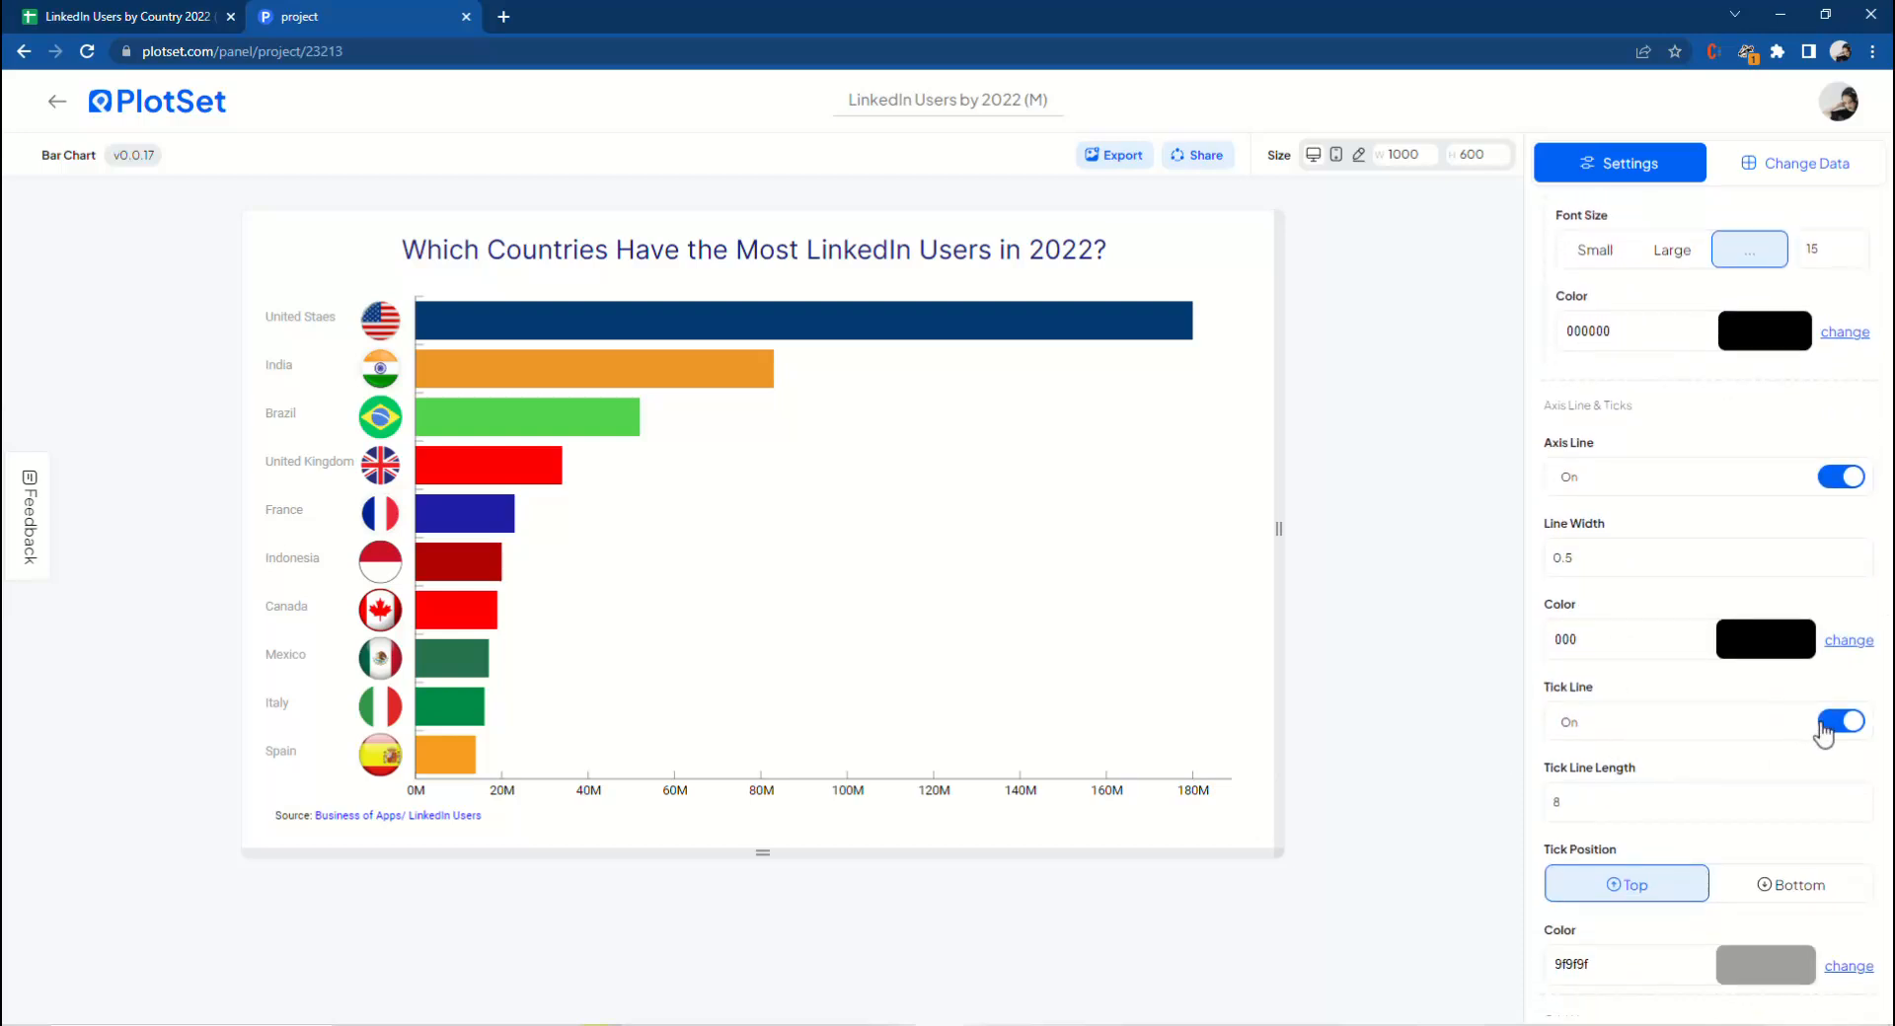
click(1828, 723)
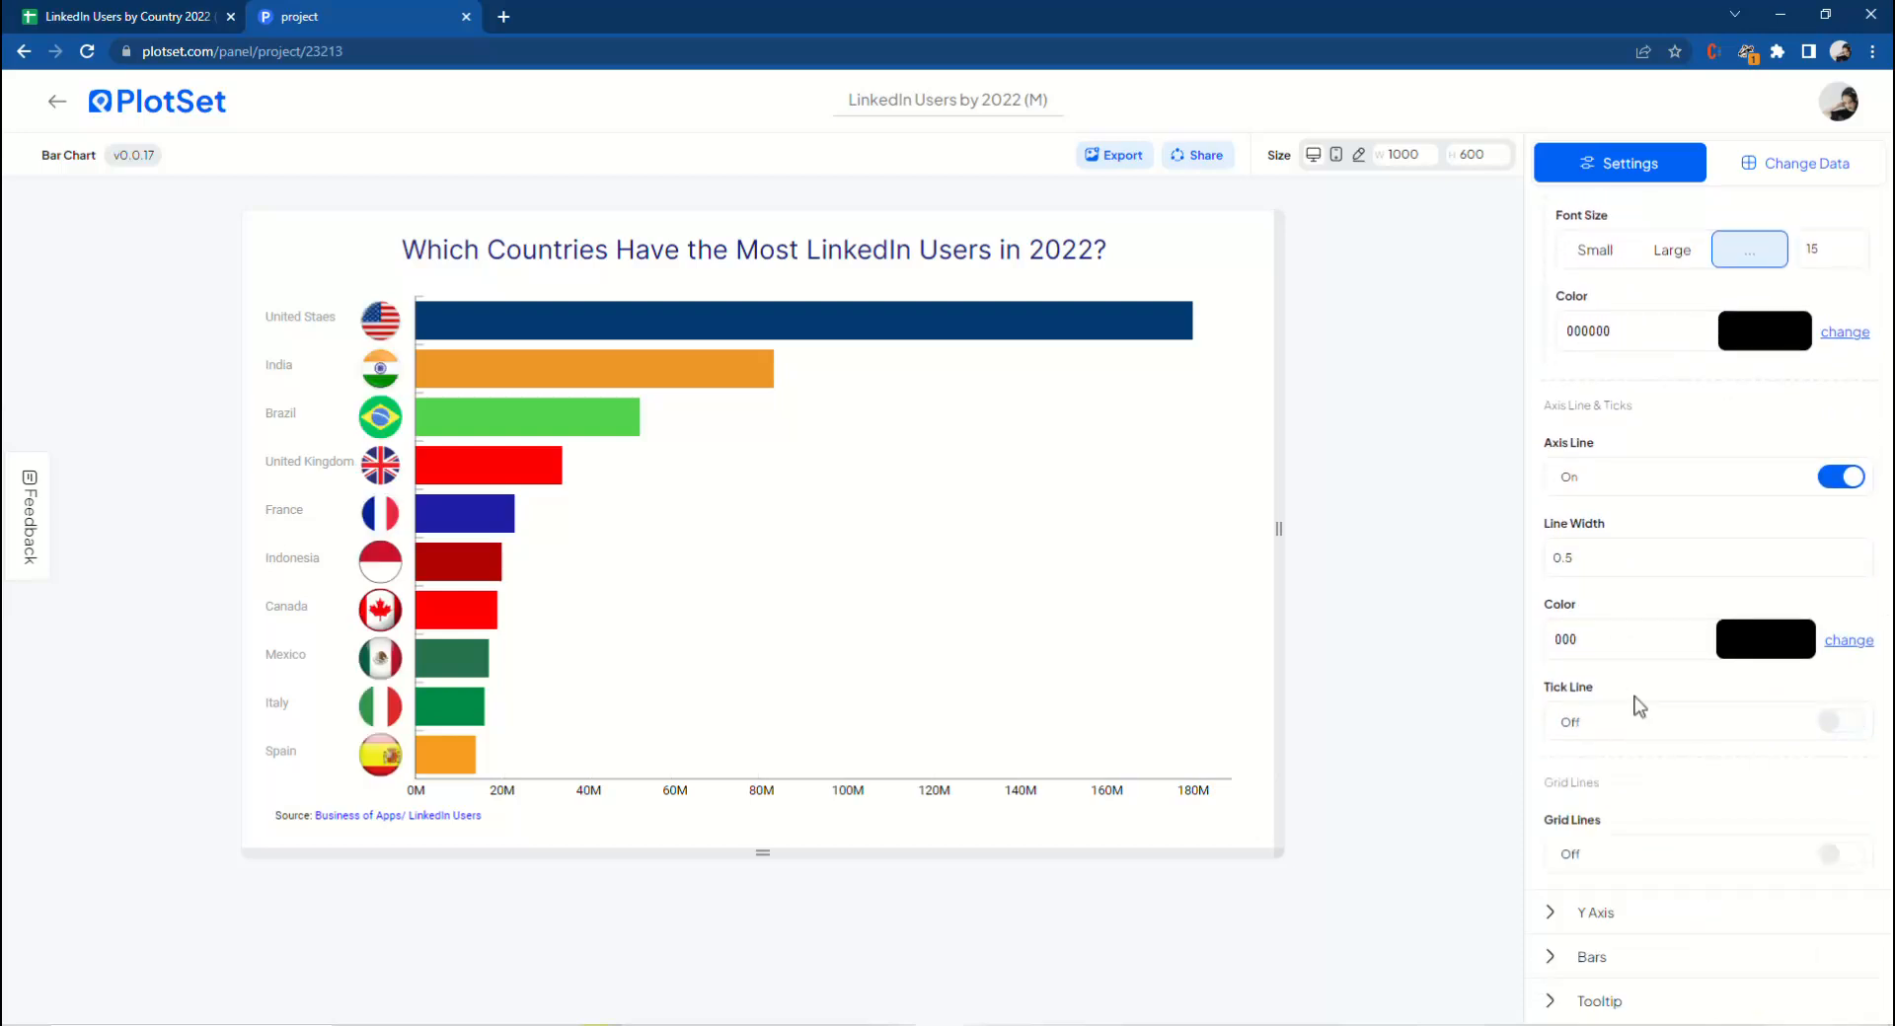
Open the Y axis settings and turn on labels over the bars.
scroll(1639, 707, down, 1)
scroll(1594, 671, up, 15)
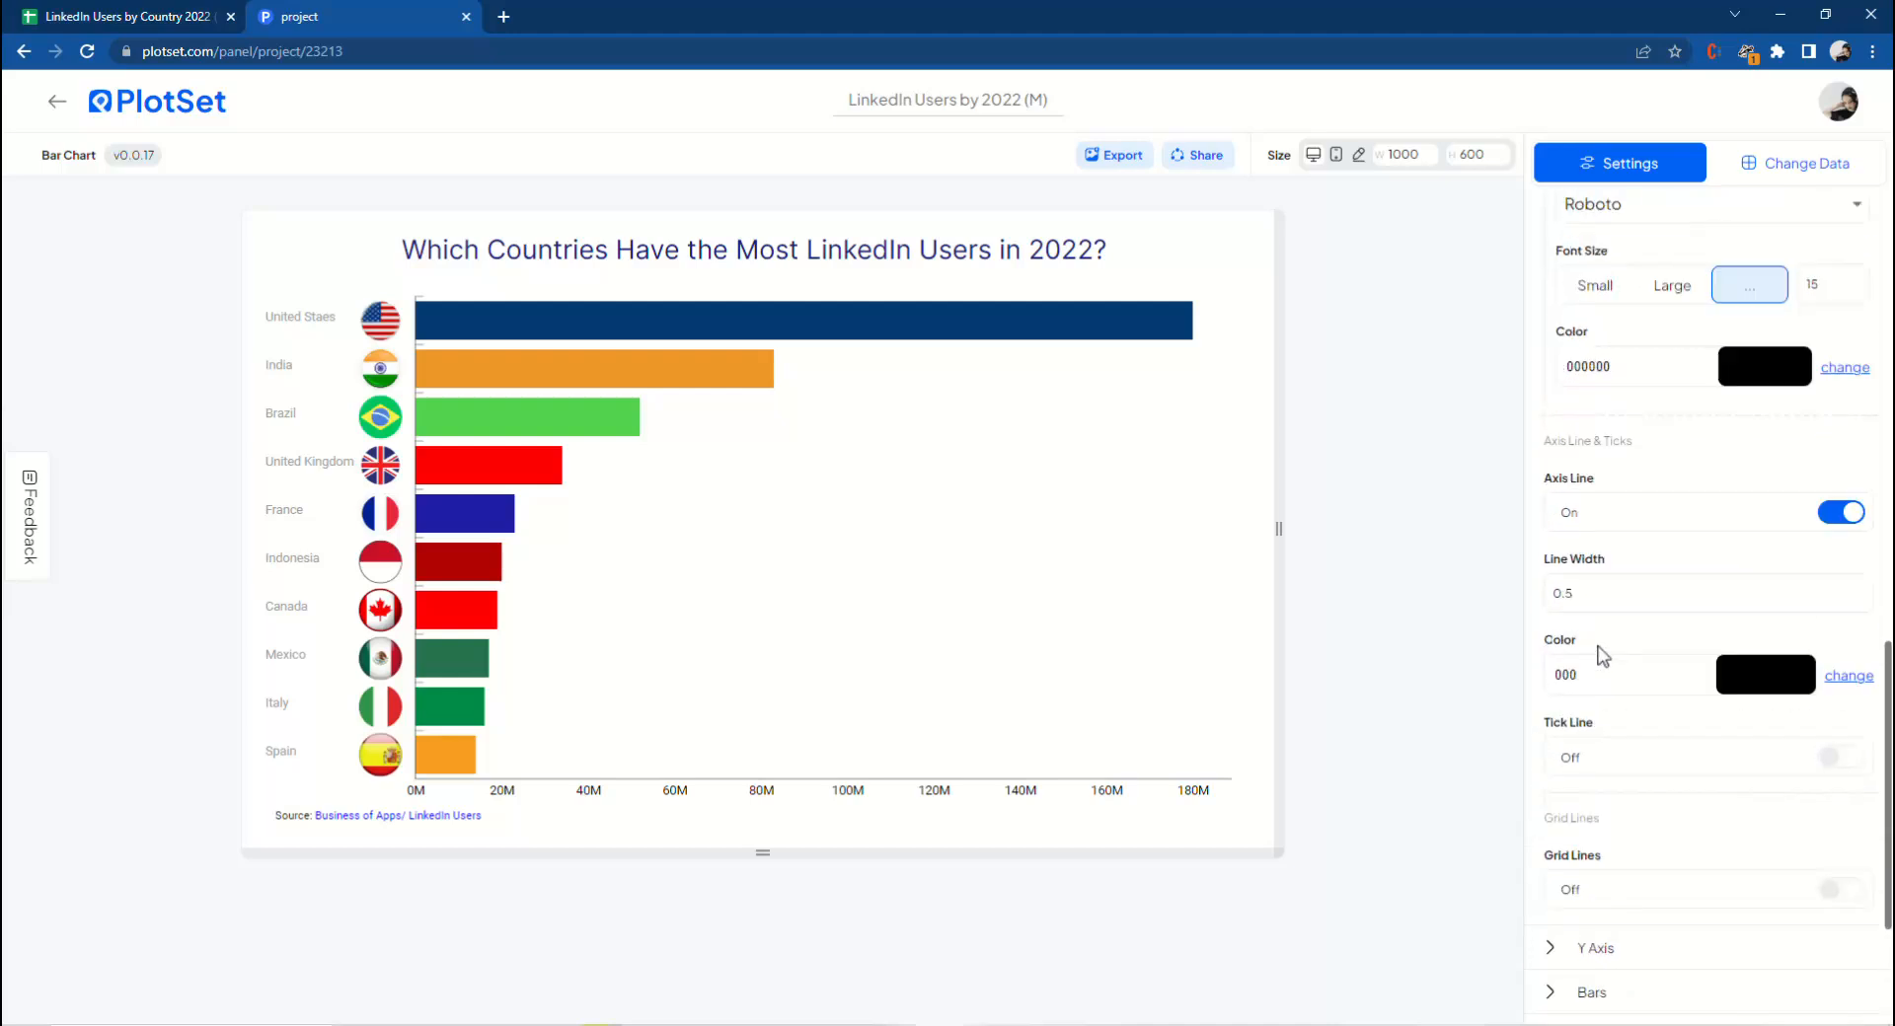
scroll(1591, 533, up, 3)
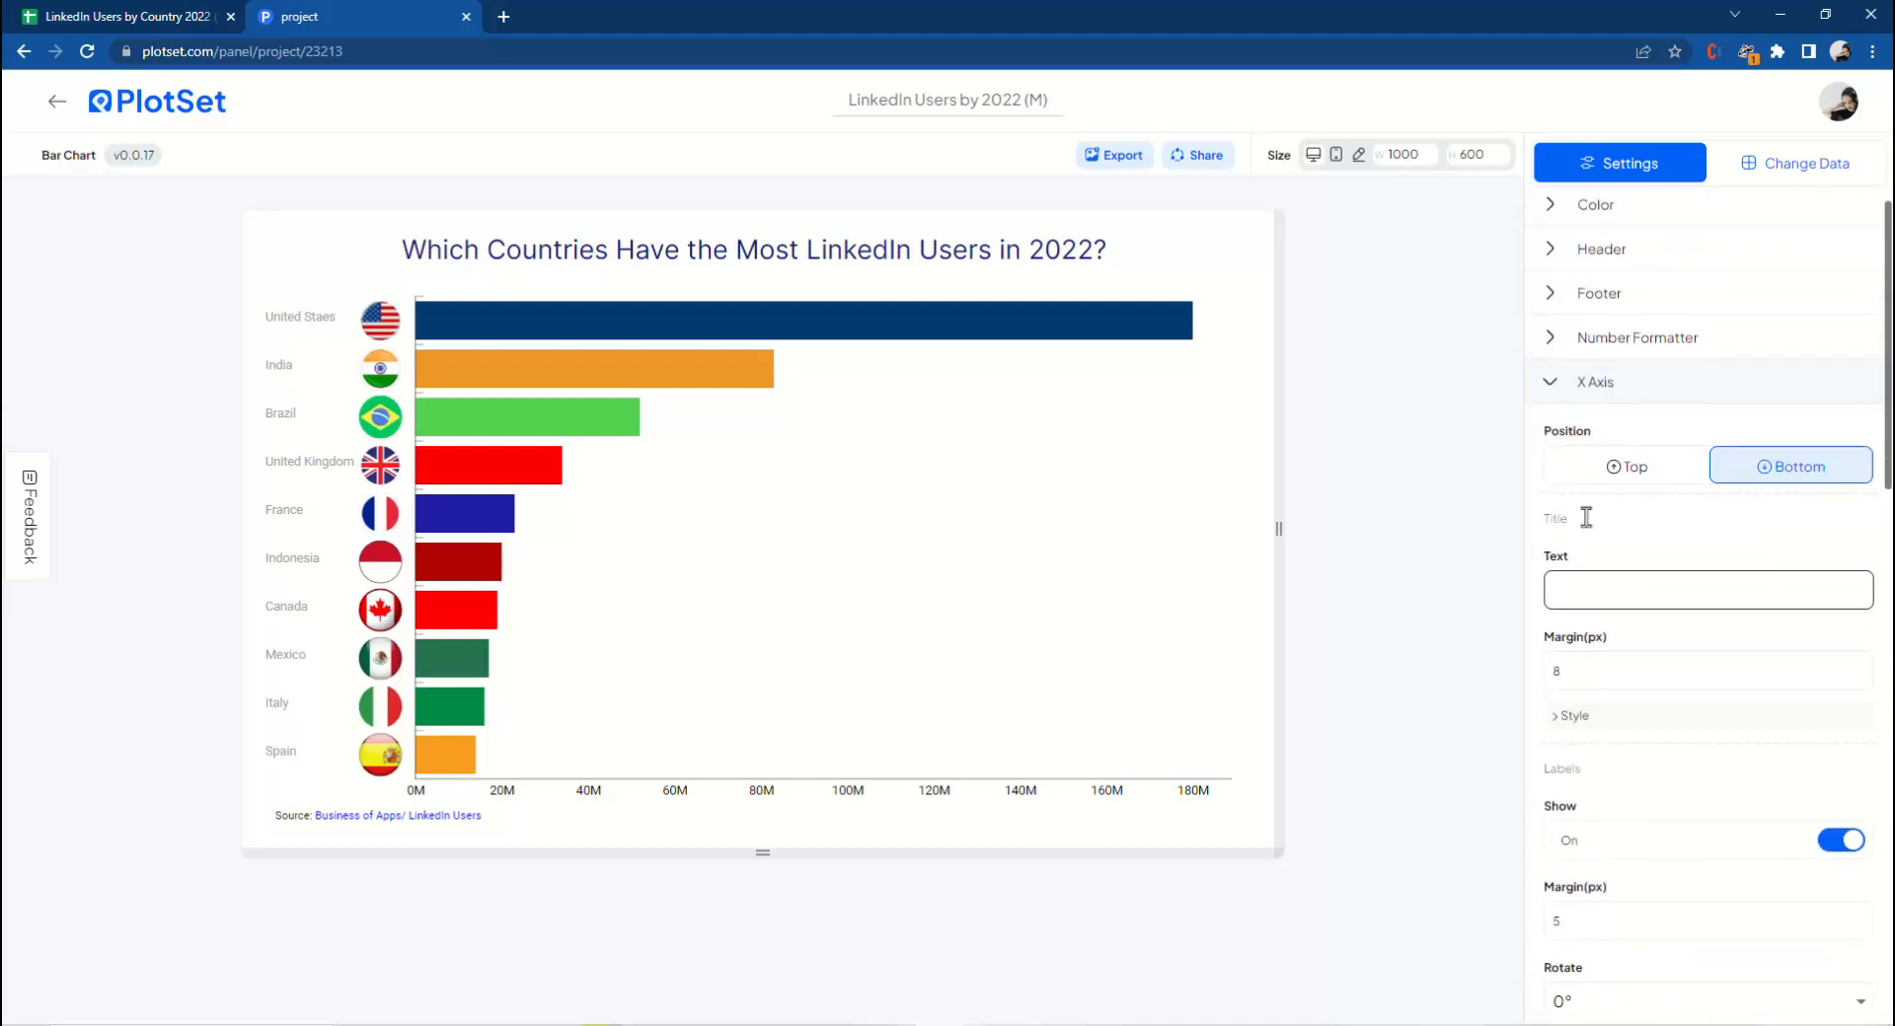
click(1565, 400)
click(1604, 441)
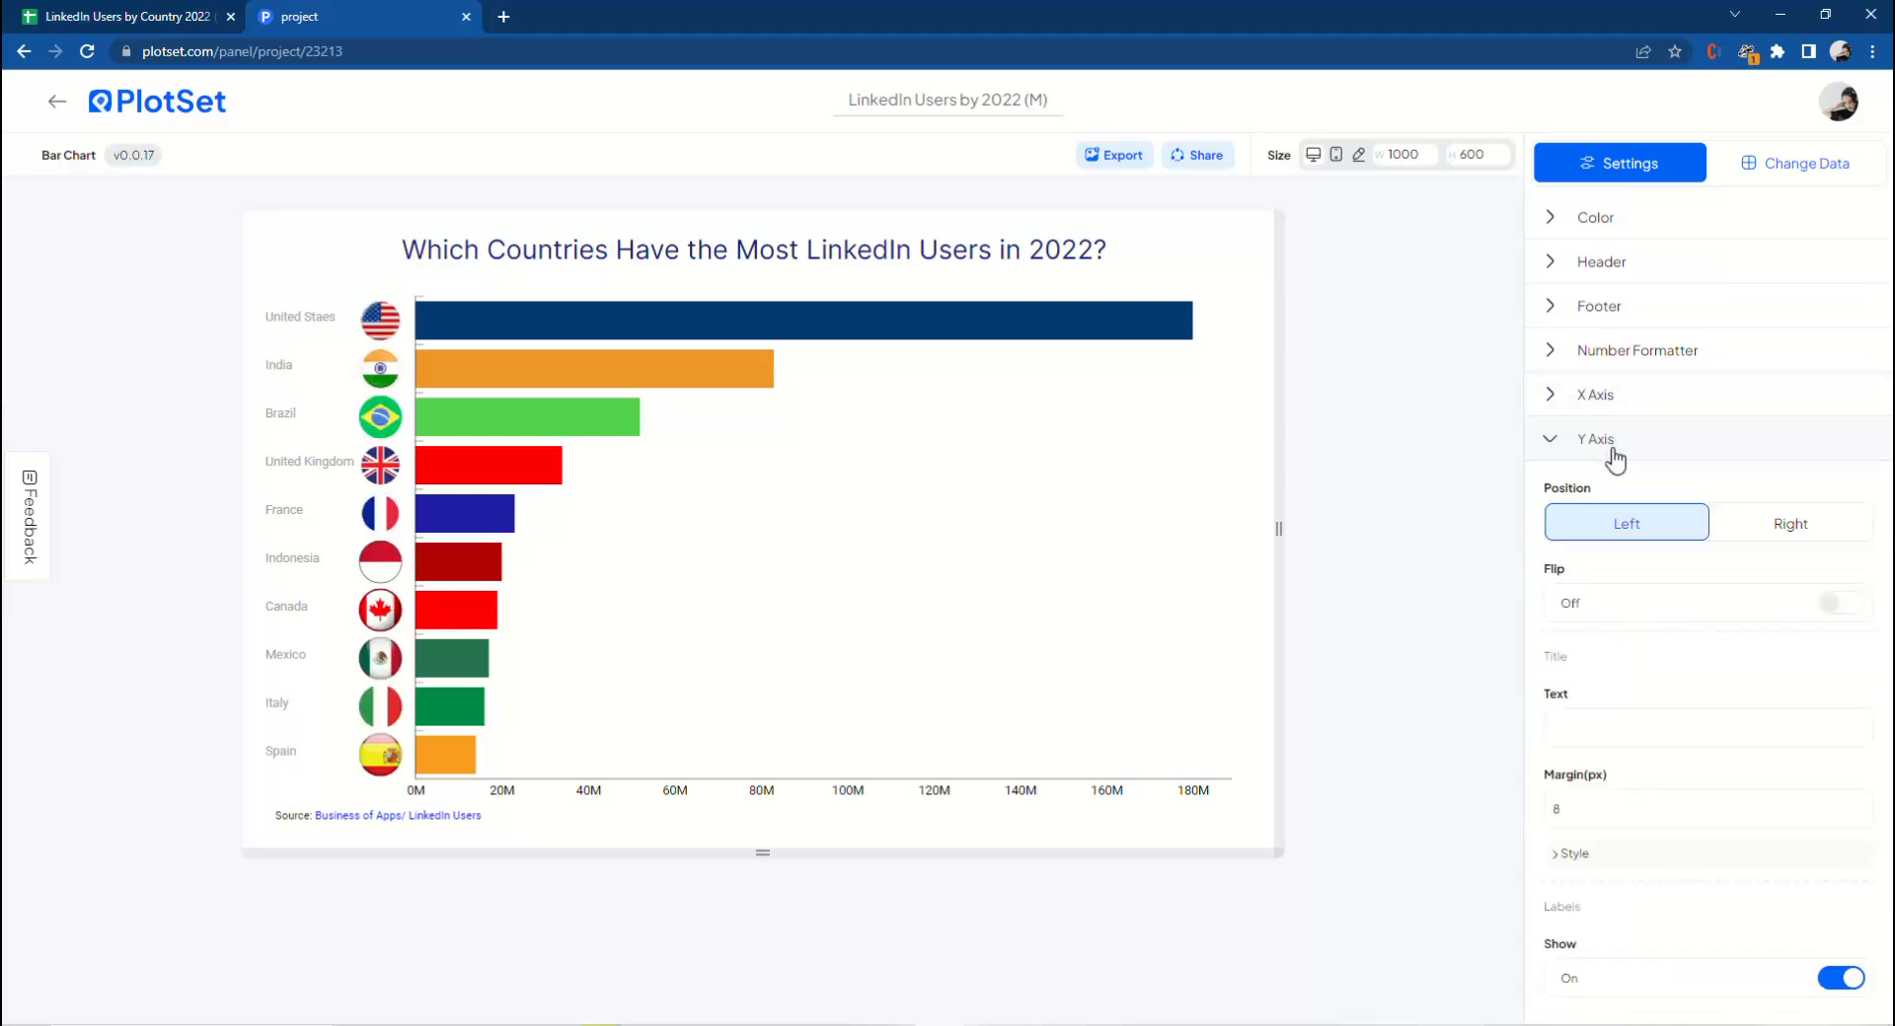
scroll(1655, 622, down, 1)
scroll(1648, 622, down, 4)
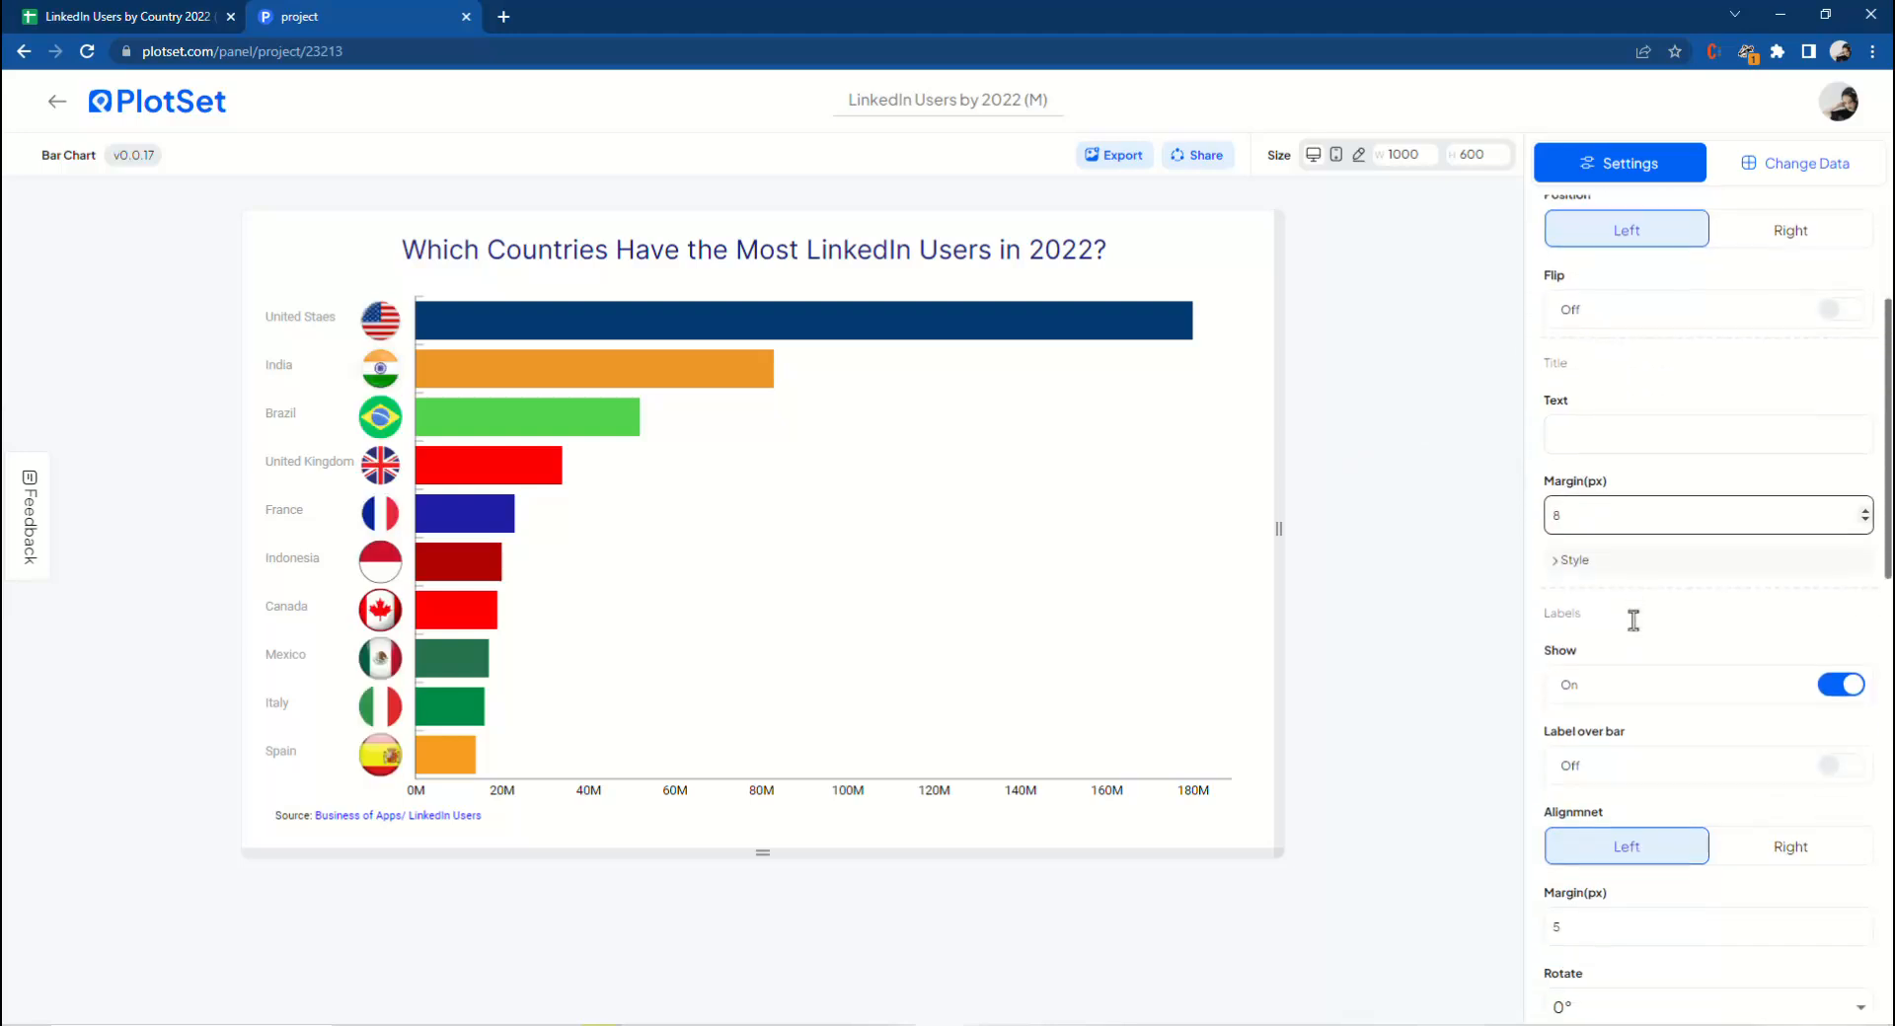
scroll(1631, 630, down, 1)
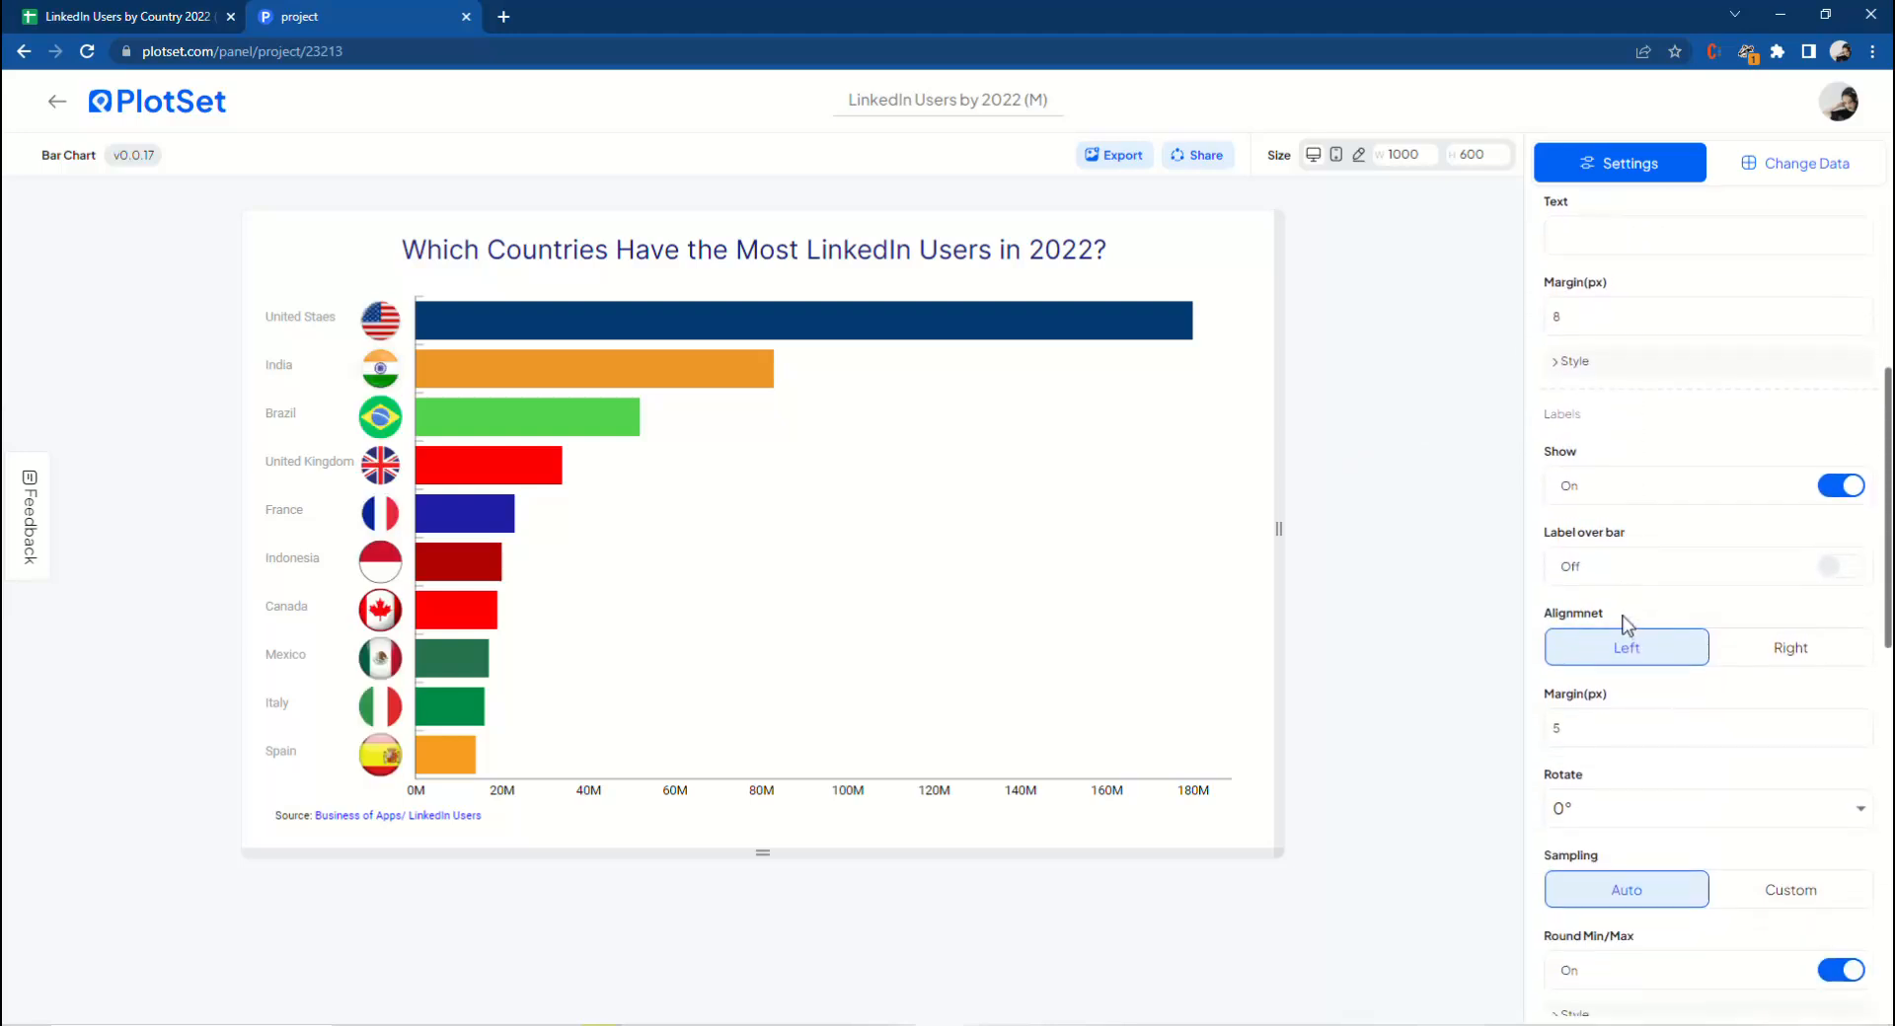
click(1673, 578)
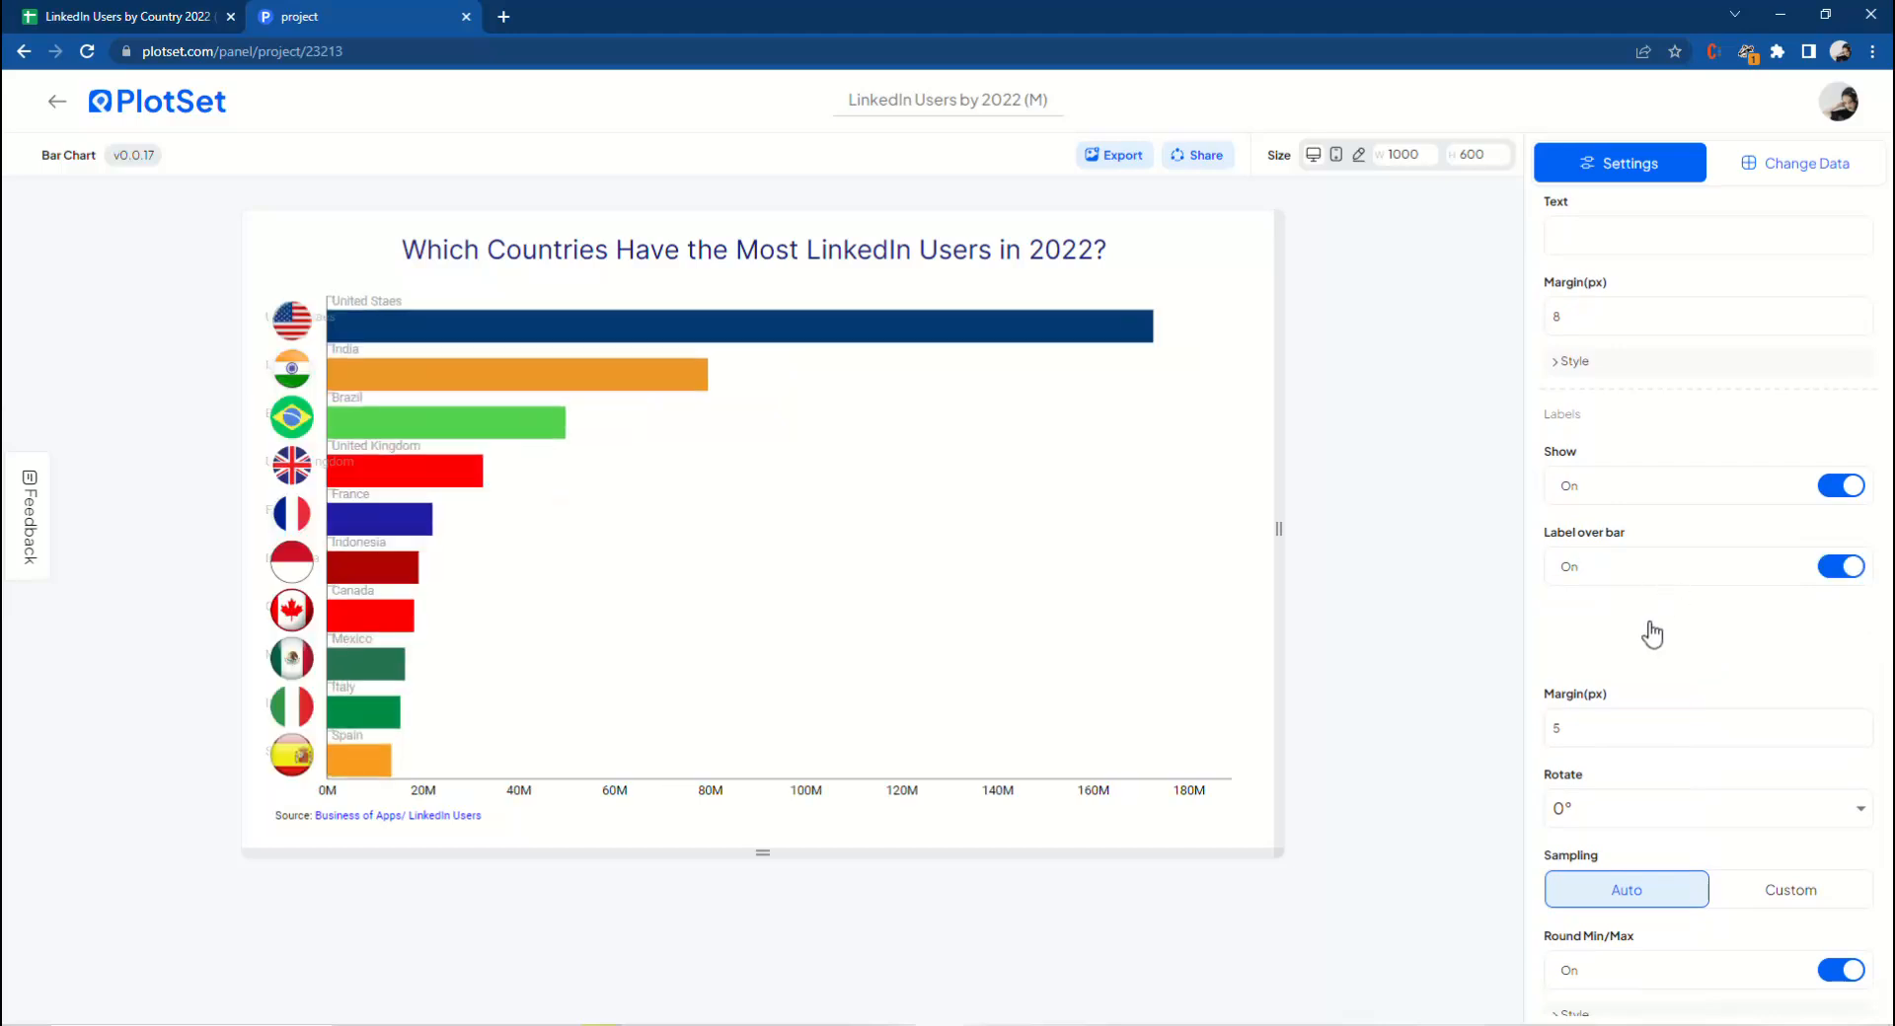
Style the Y axis labels with the Inter font, size 16 and black colour 000000.
scroll(1655, 628, down, 2)
click(1578, 642)
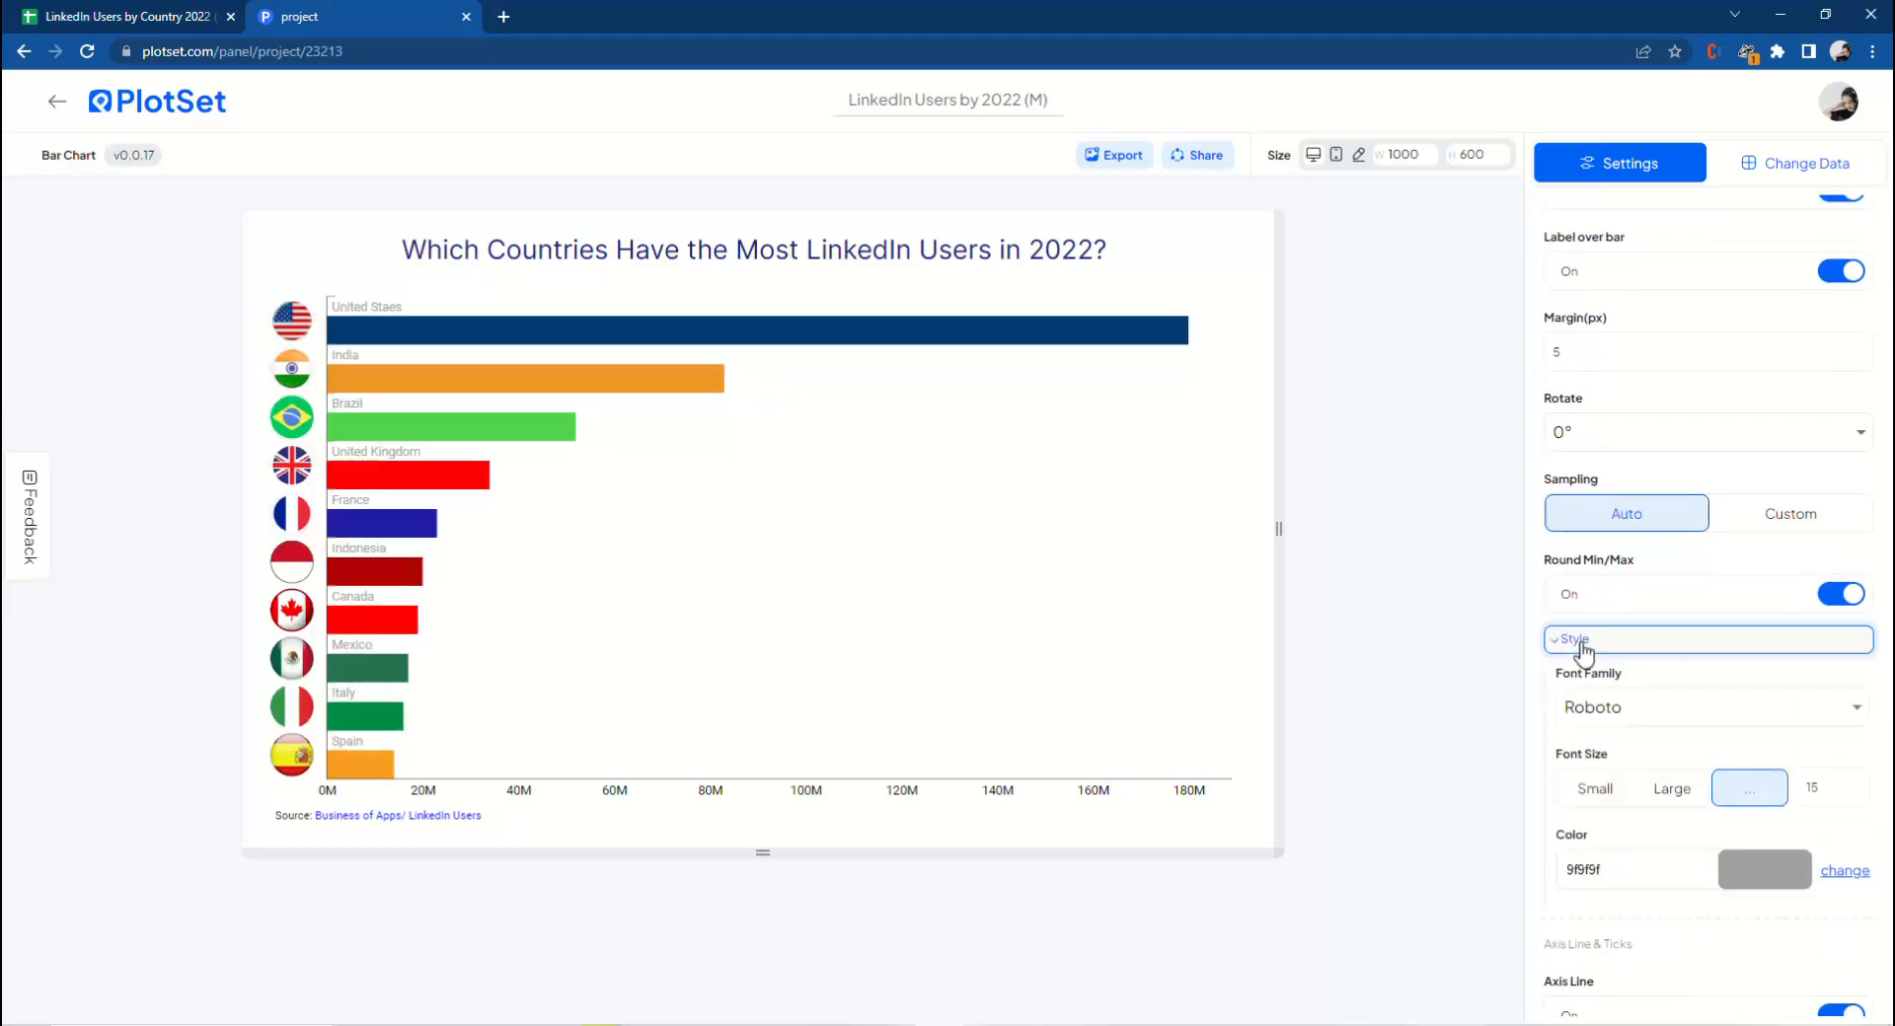
scroll(1589, 646, down, 2)
click(1613, 514)
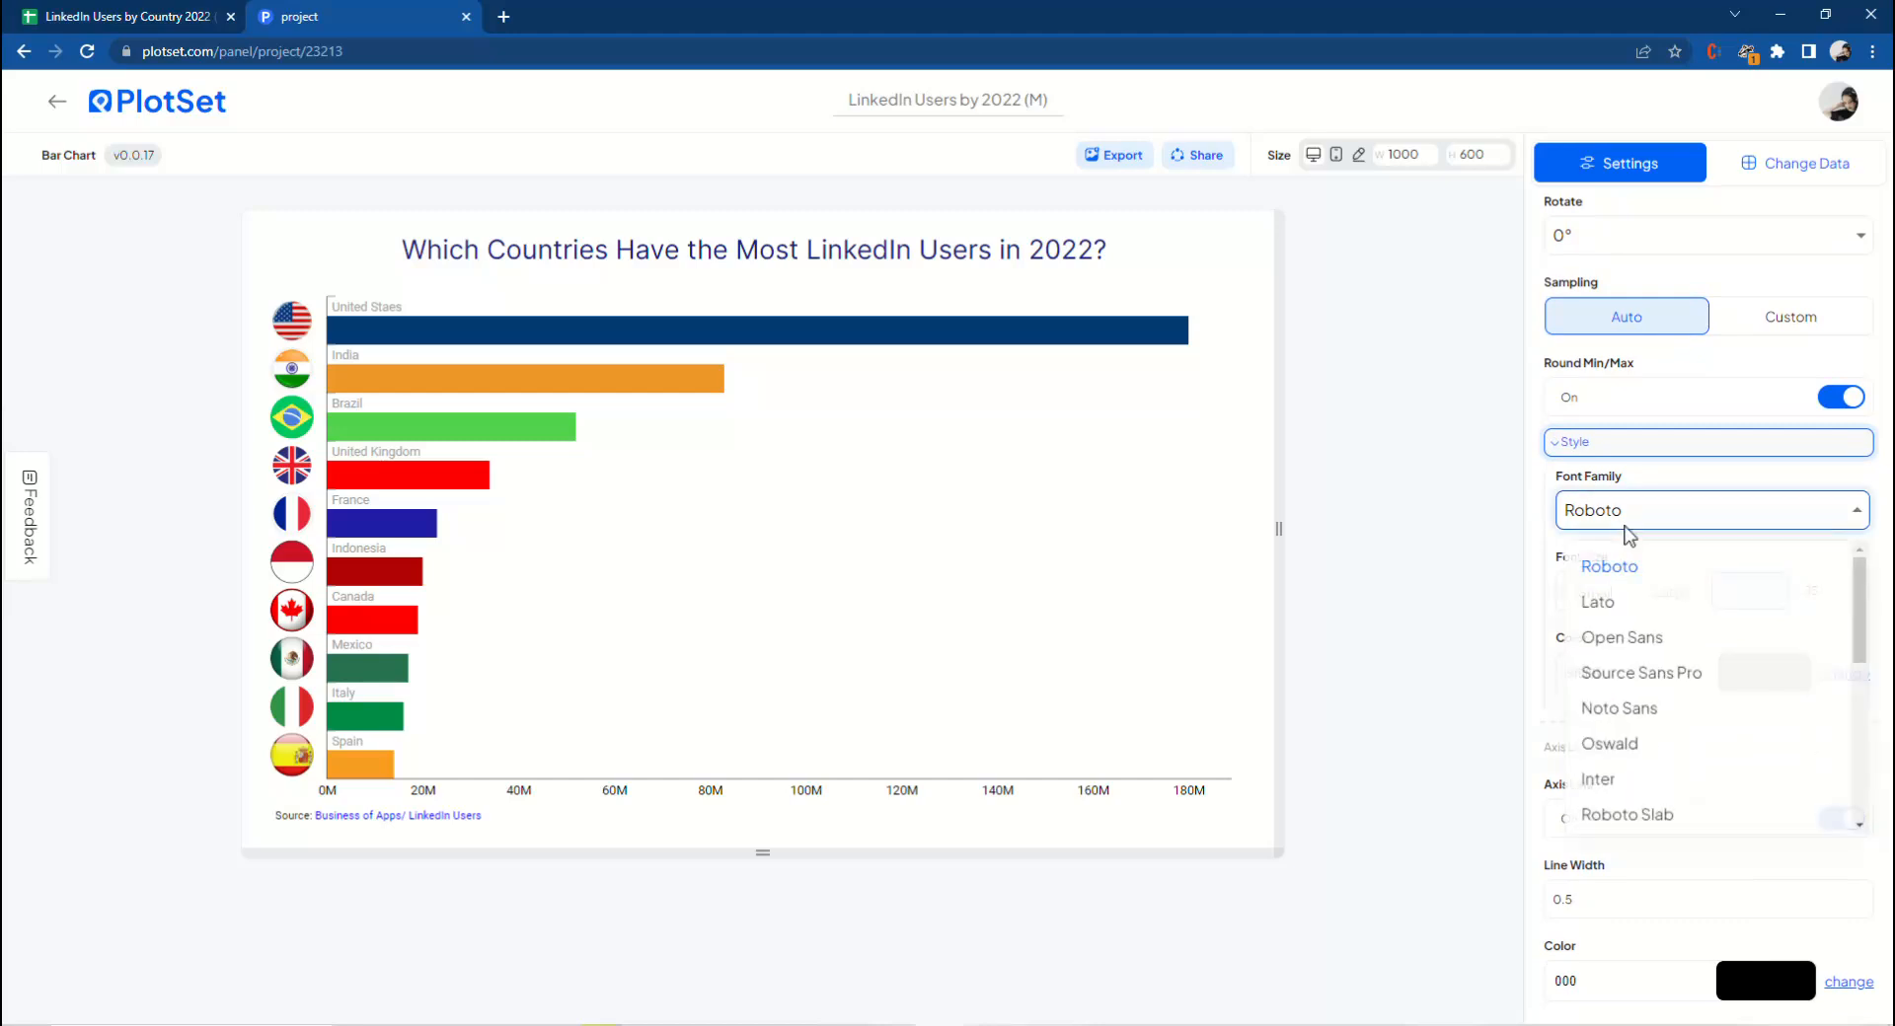
click(1633, 786)
click(1856, 596)
click(1784, 683)
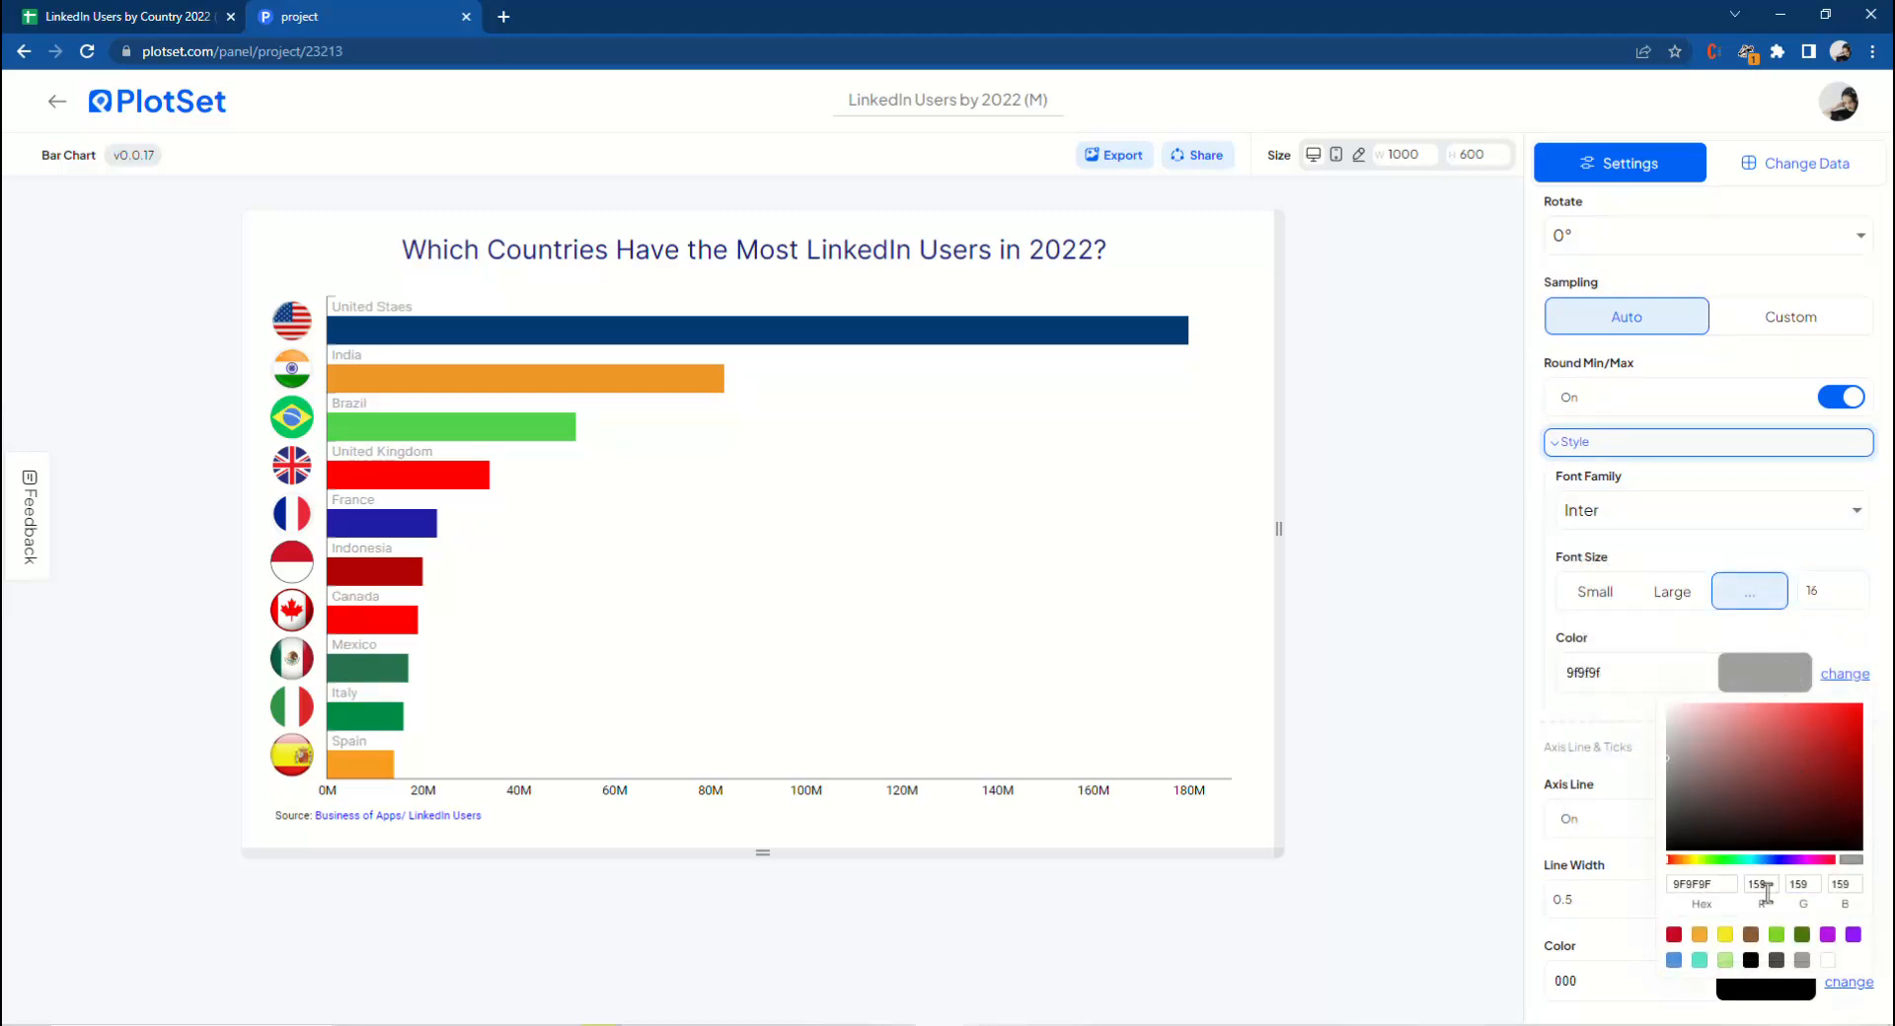
click(1751, 960)
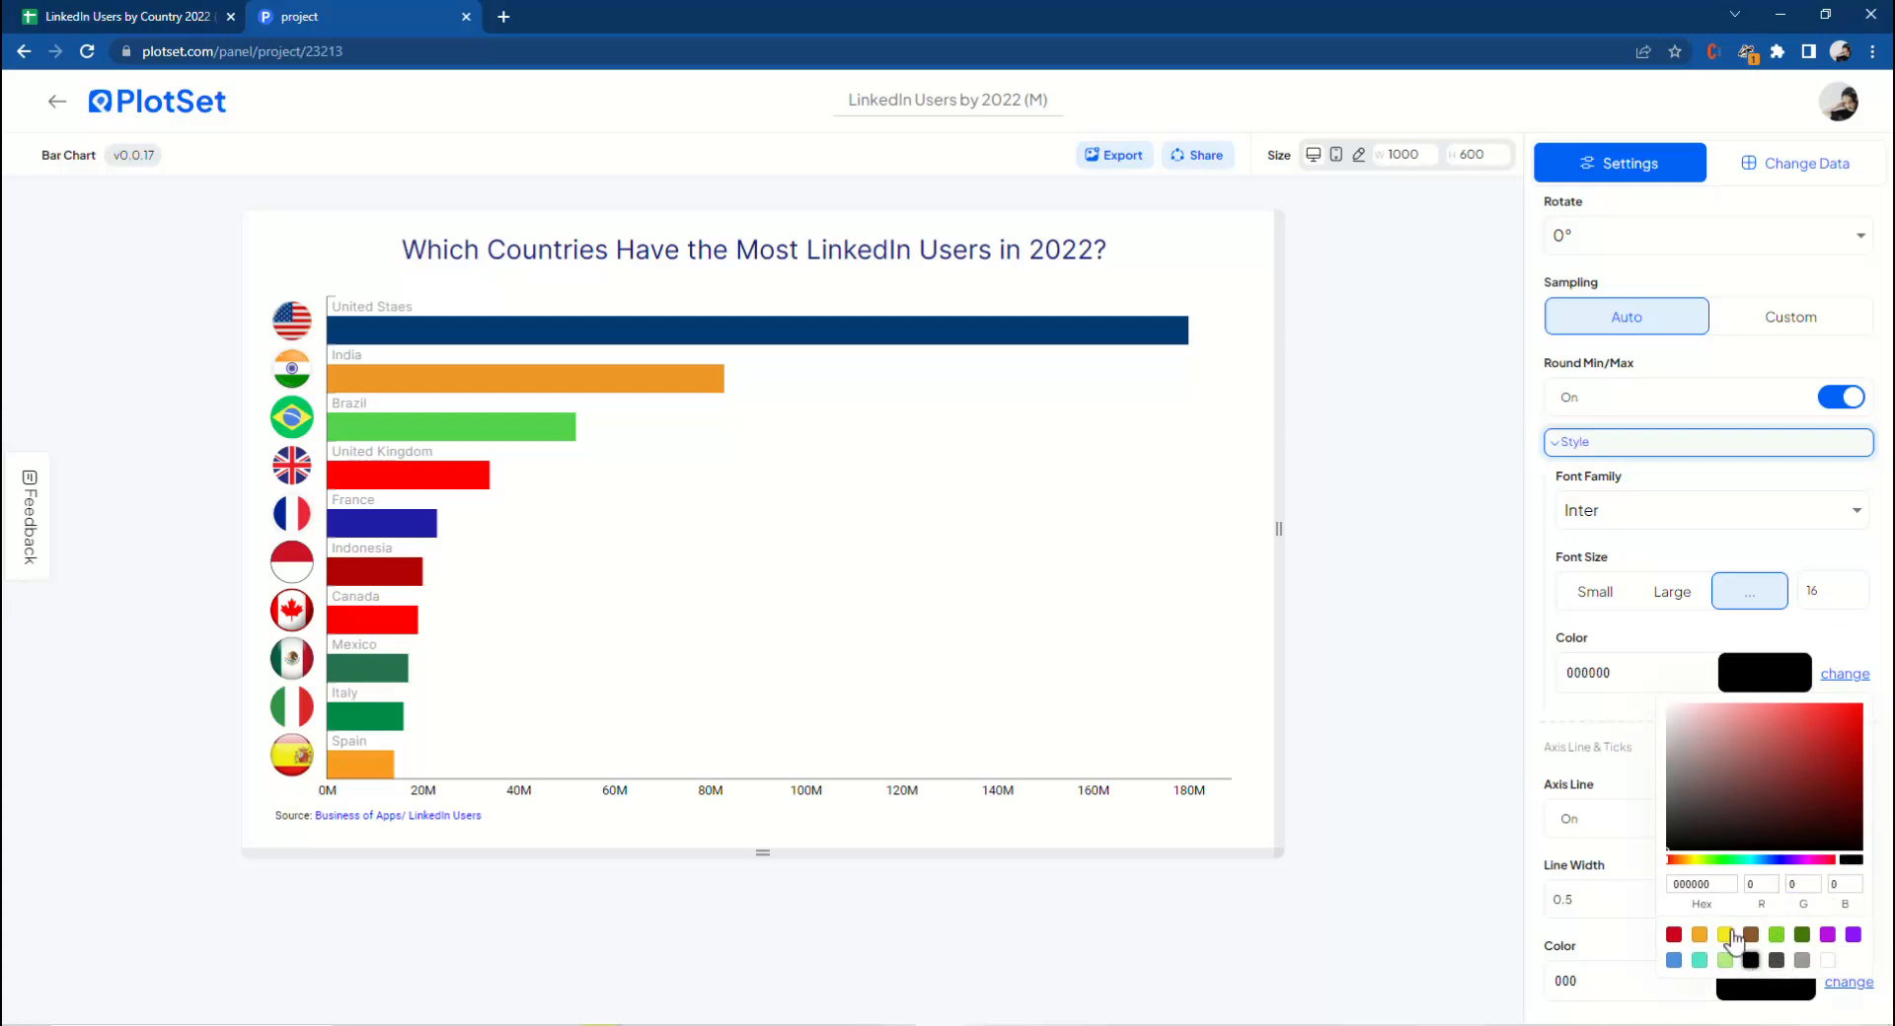
click(1530, 586)
click(1605, 456)
Turn off the Y axis tick lines.
scroll(1608, 513, down, 5)
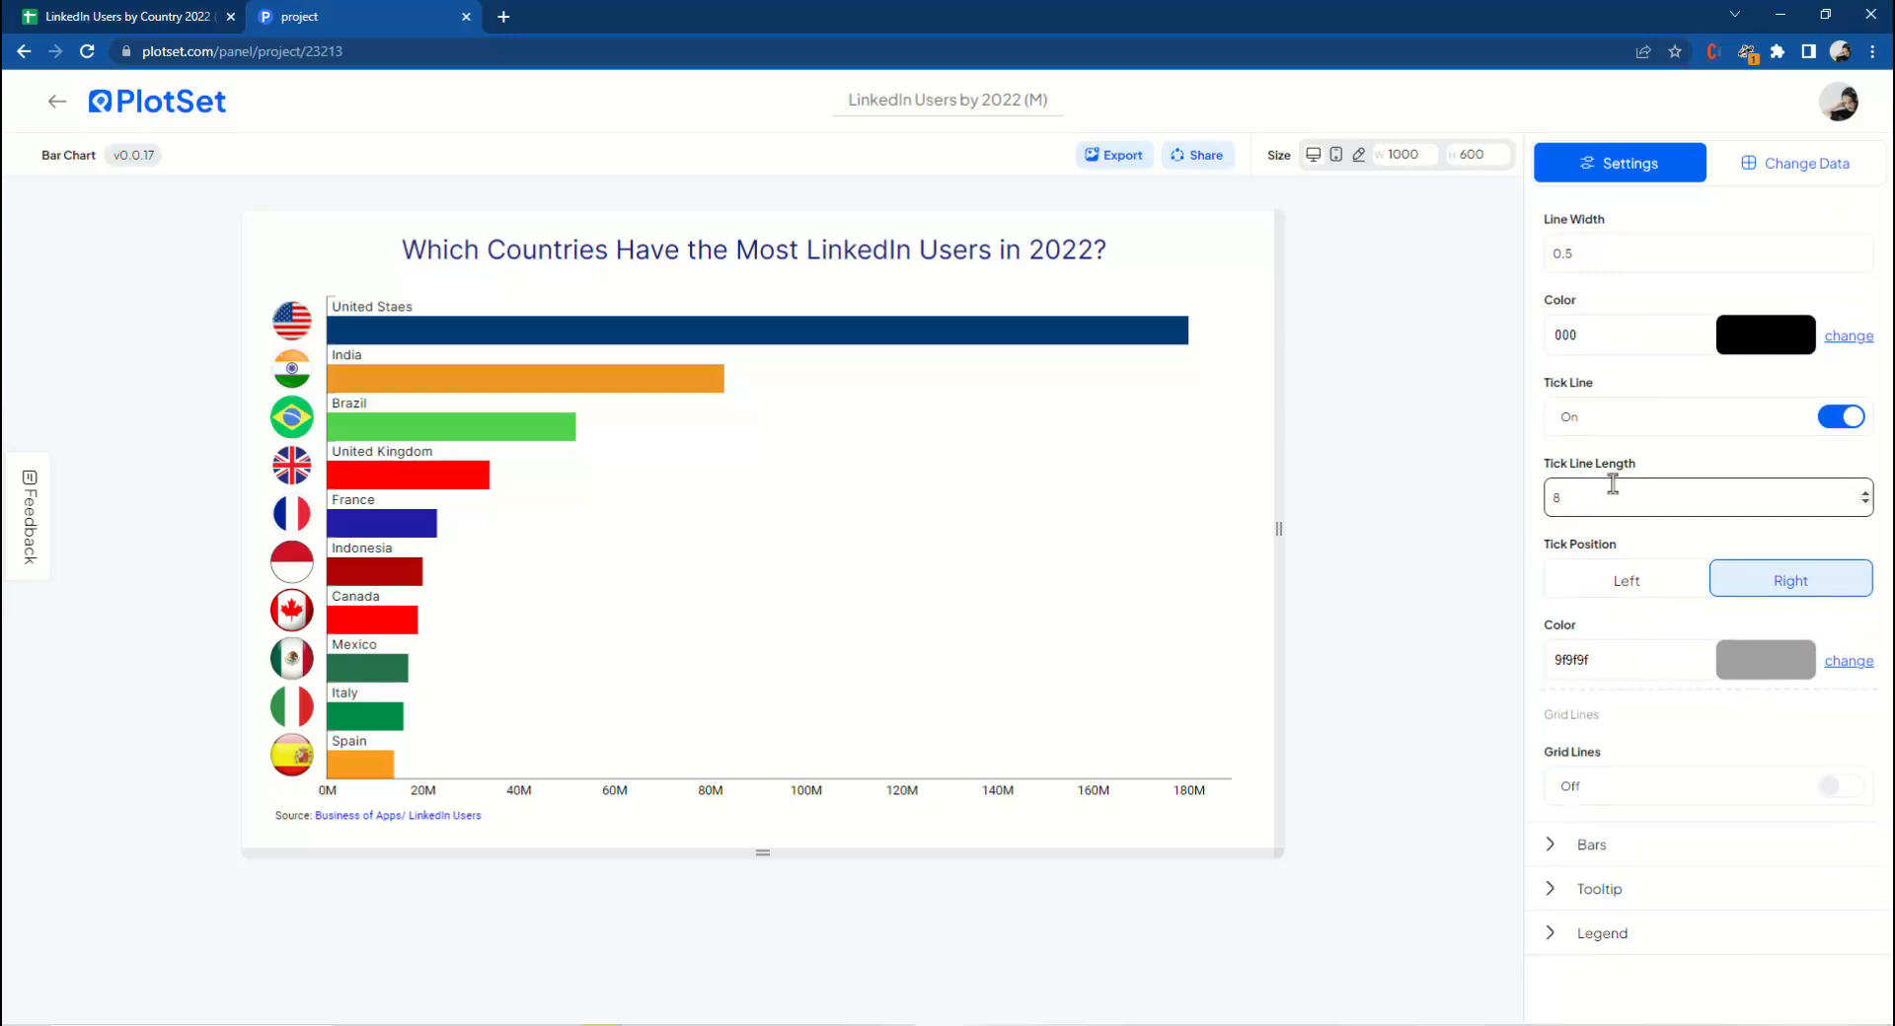
click(1838, 418)
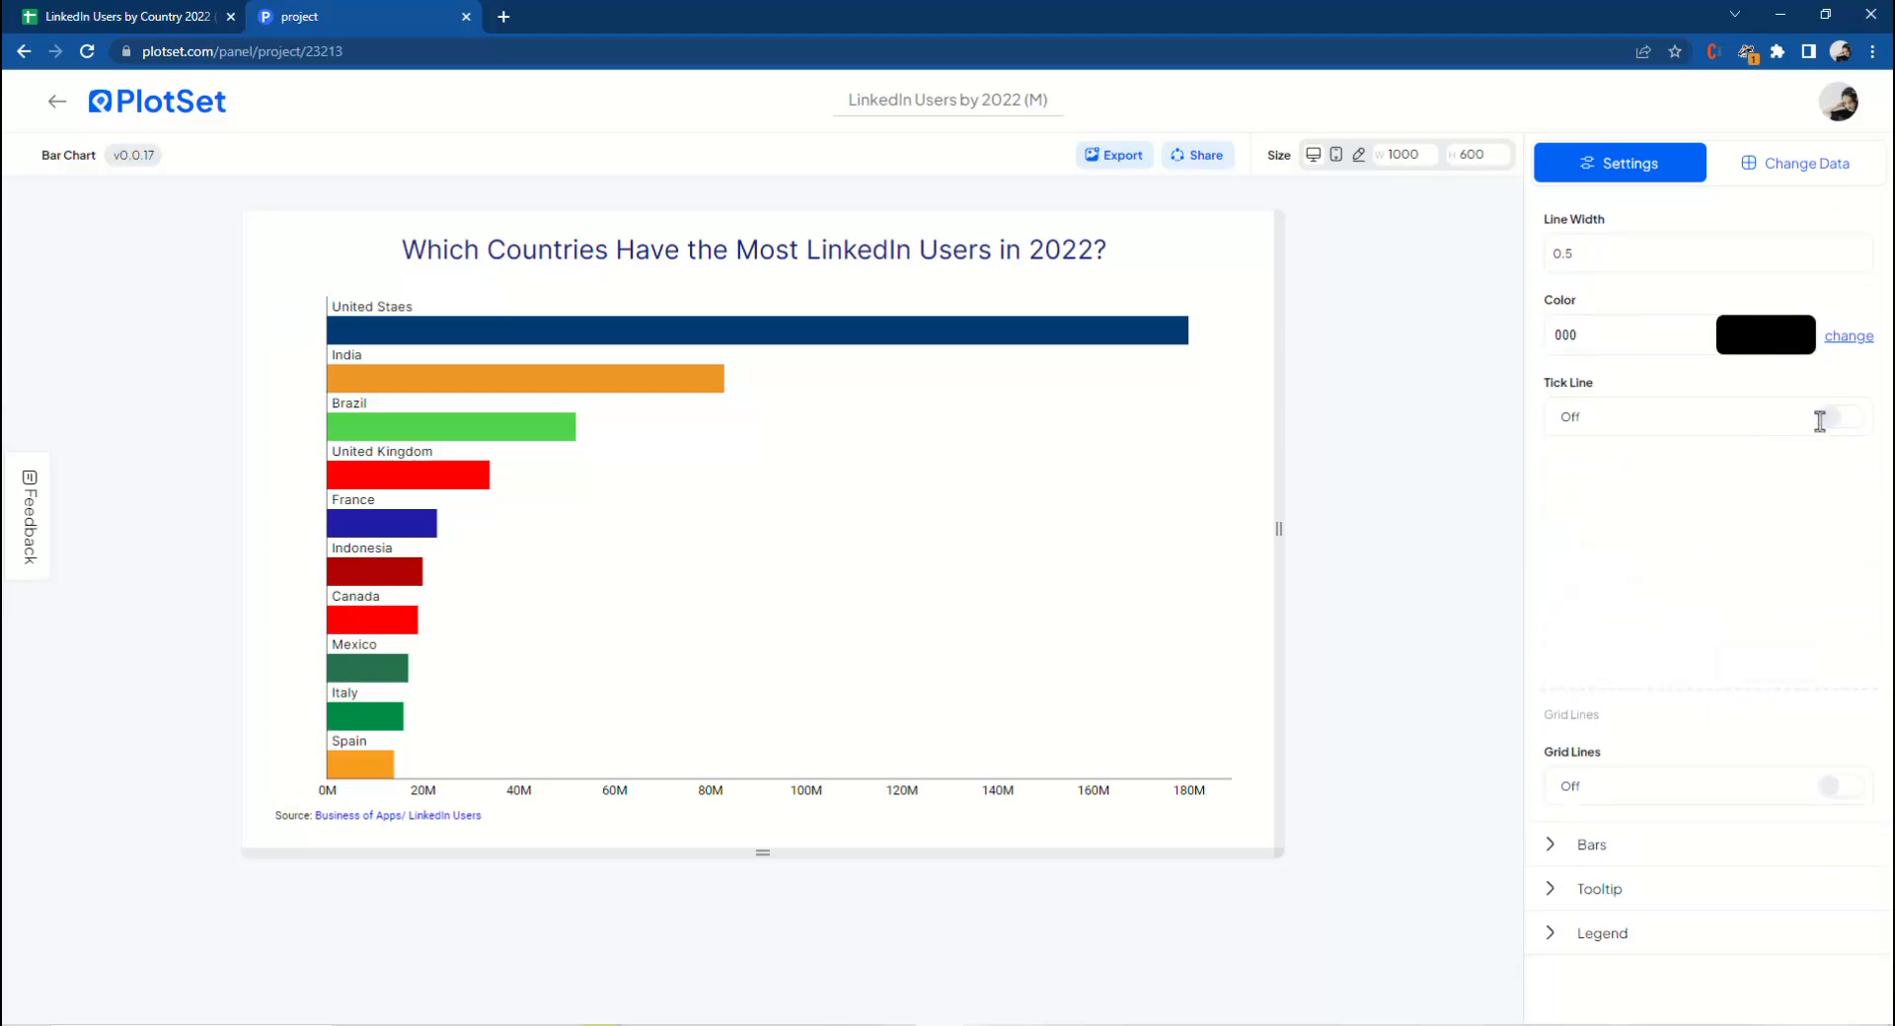
scroll(1607, 444, up, 10)
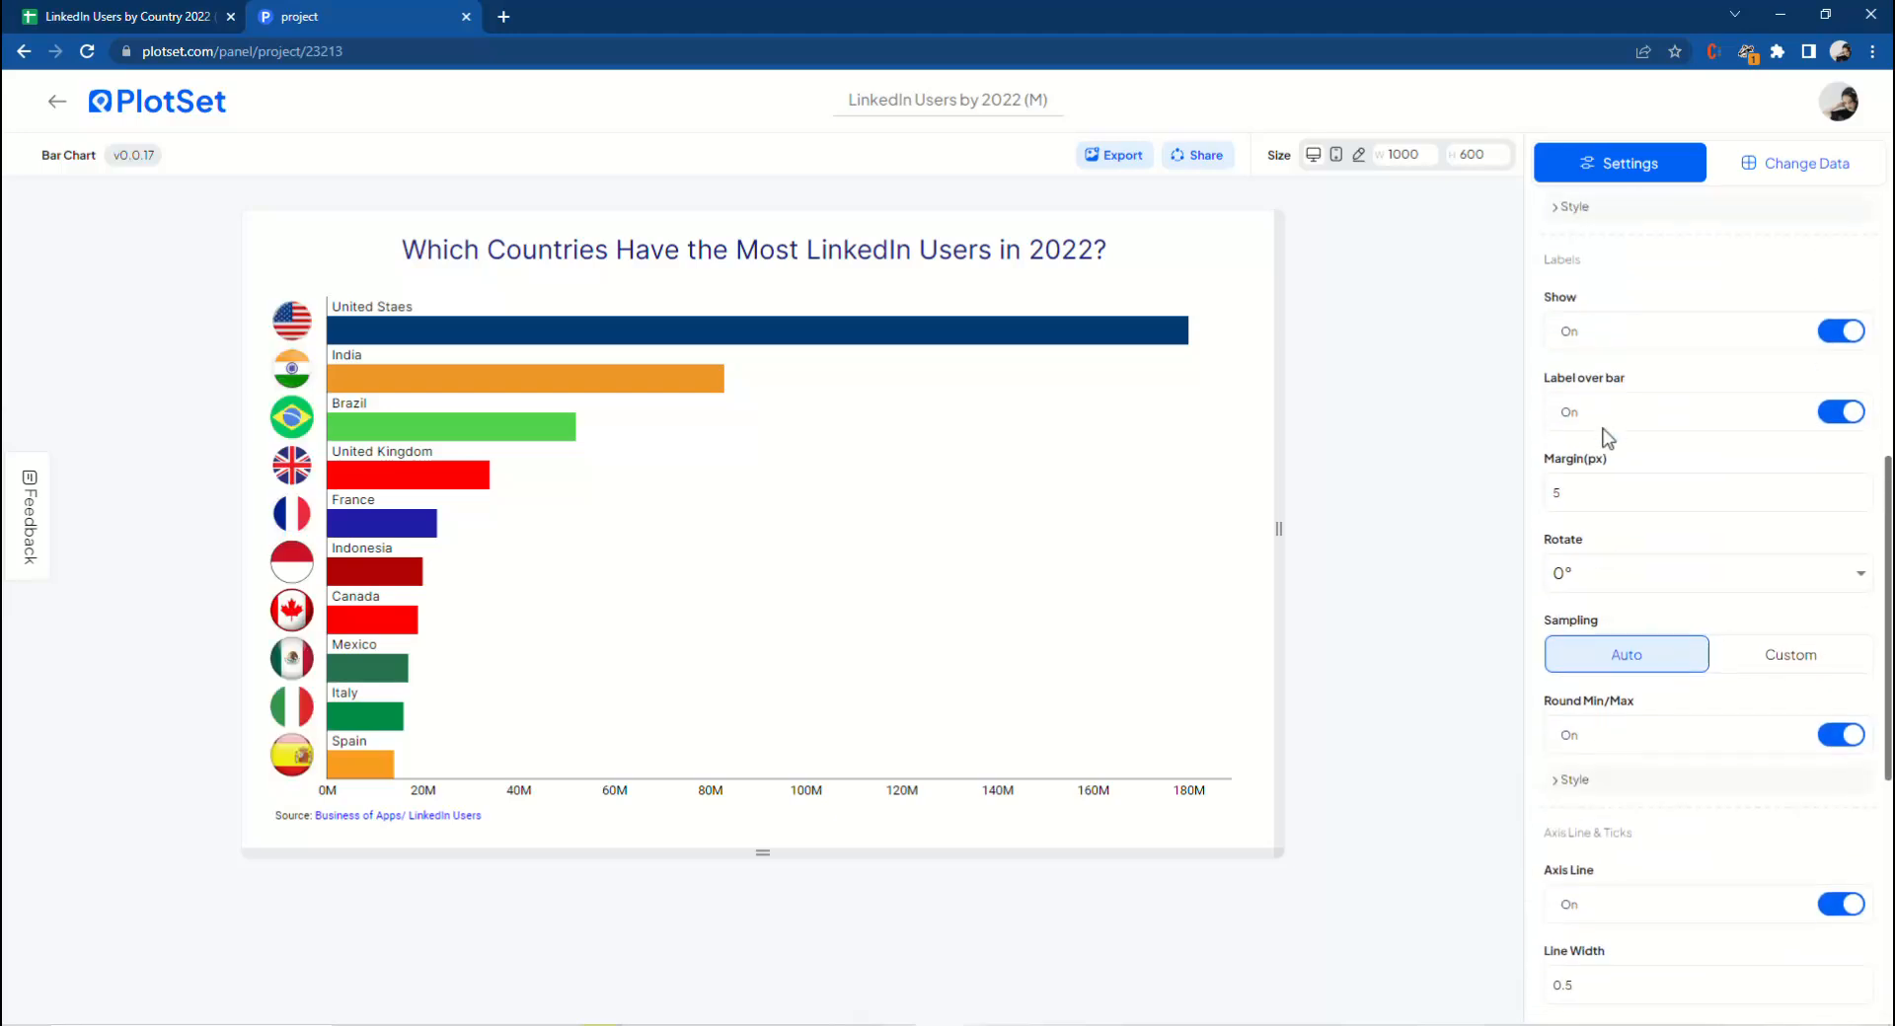
click(1571, 392)
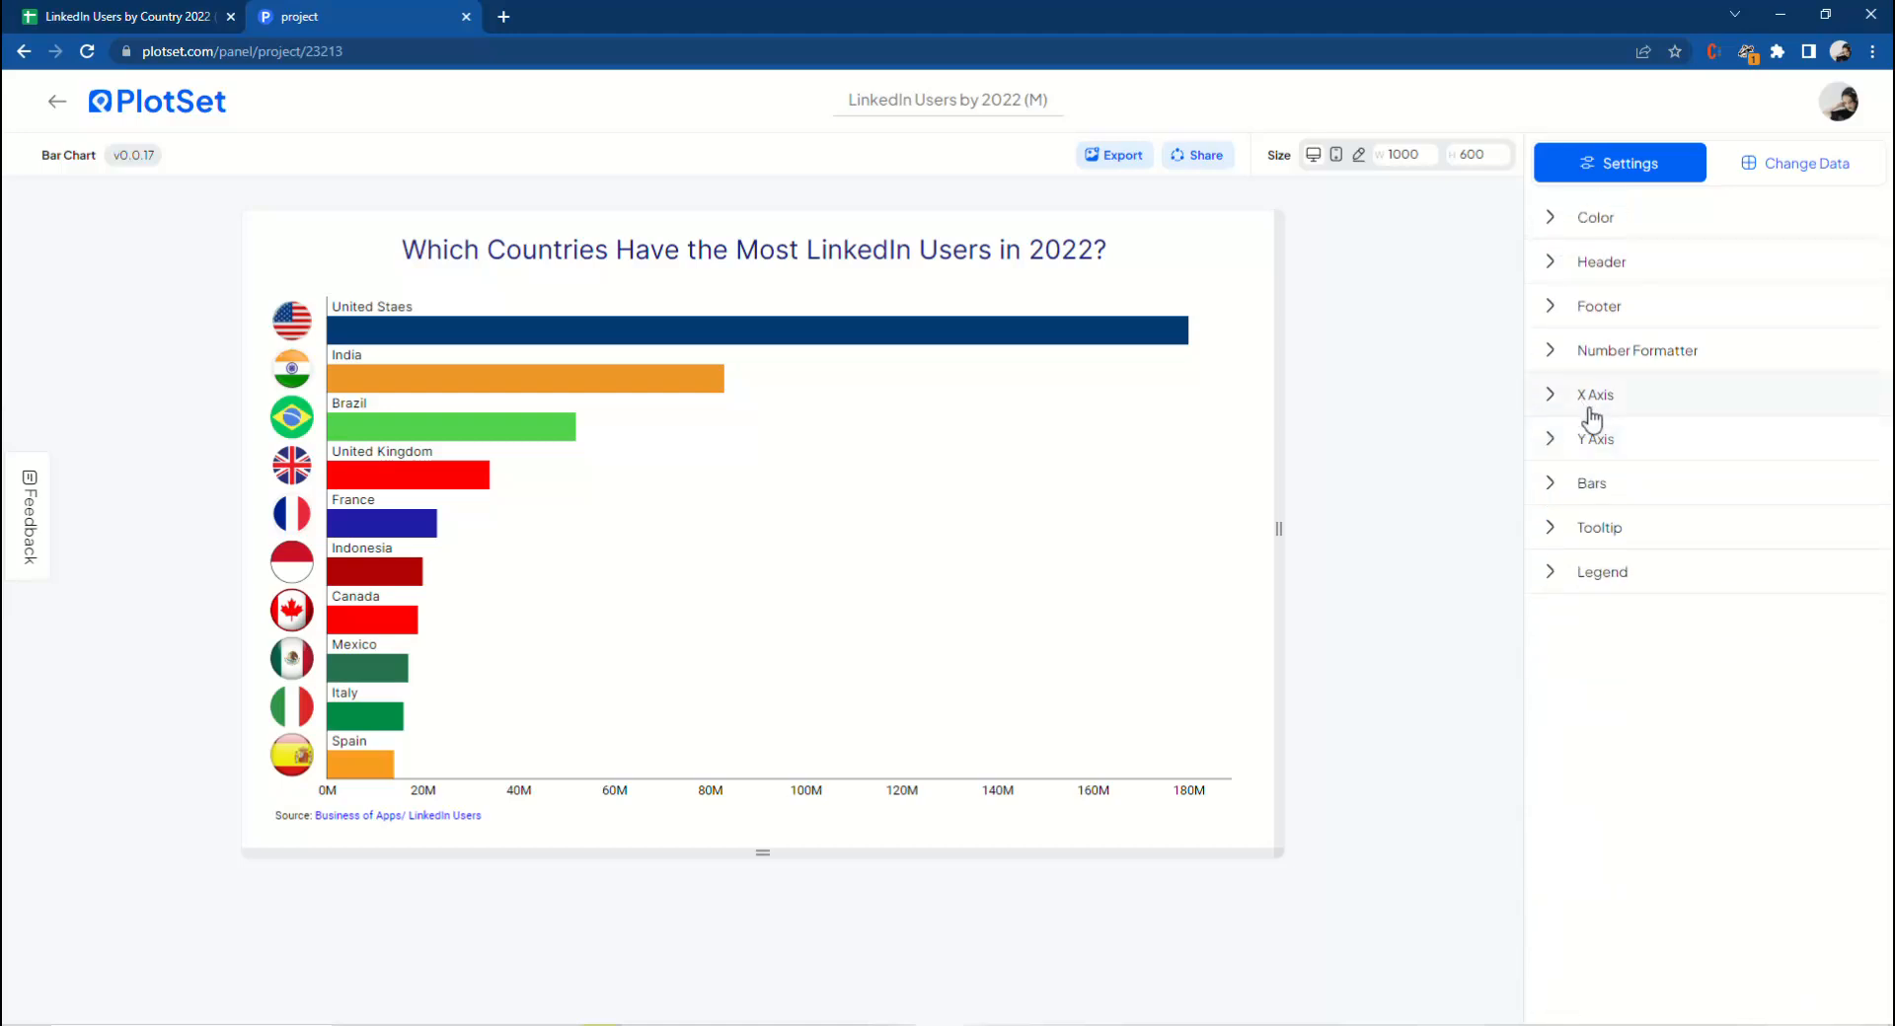
Open the Bars settings and switch the bar width to Custom.
click(1589, 493)
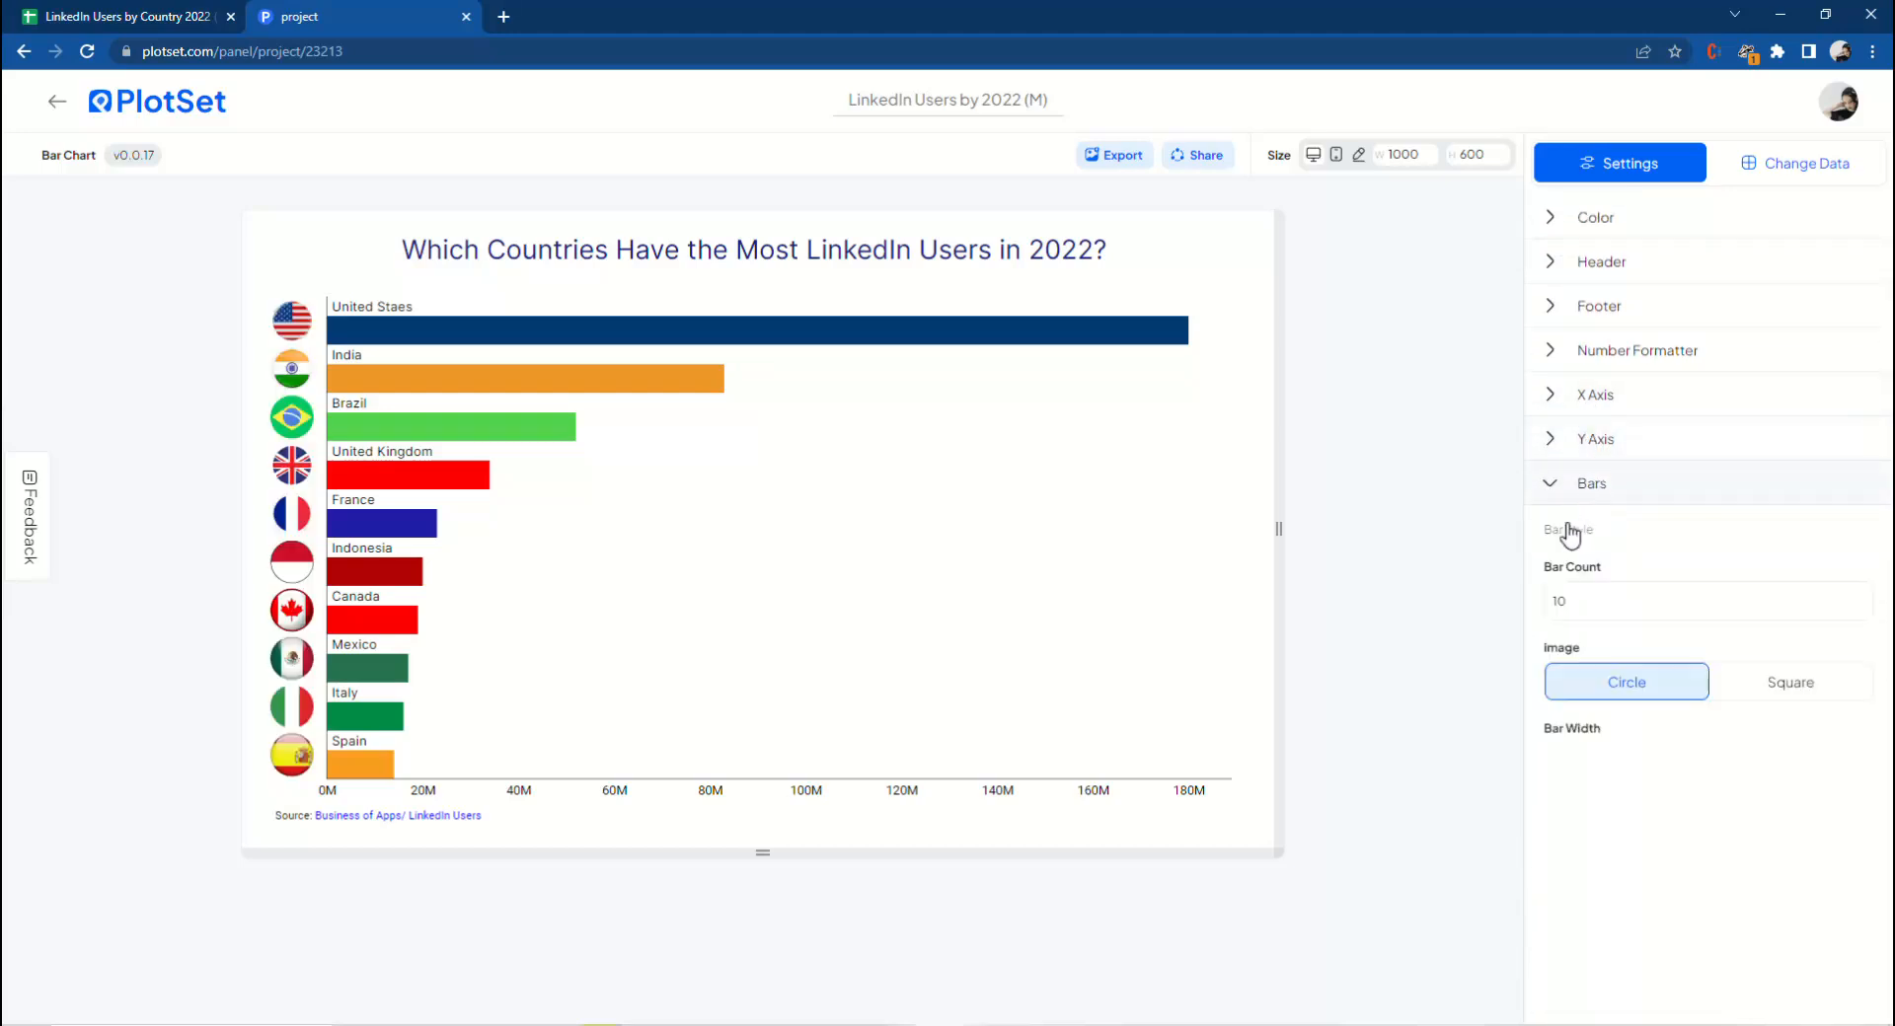
scroll(1599, 592, down, 2)
click(1777, 582)
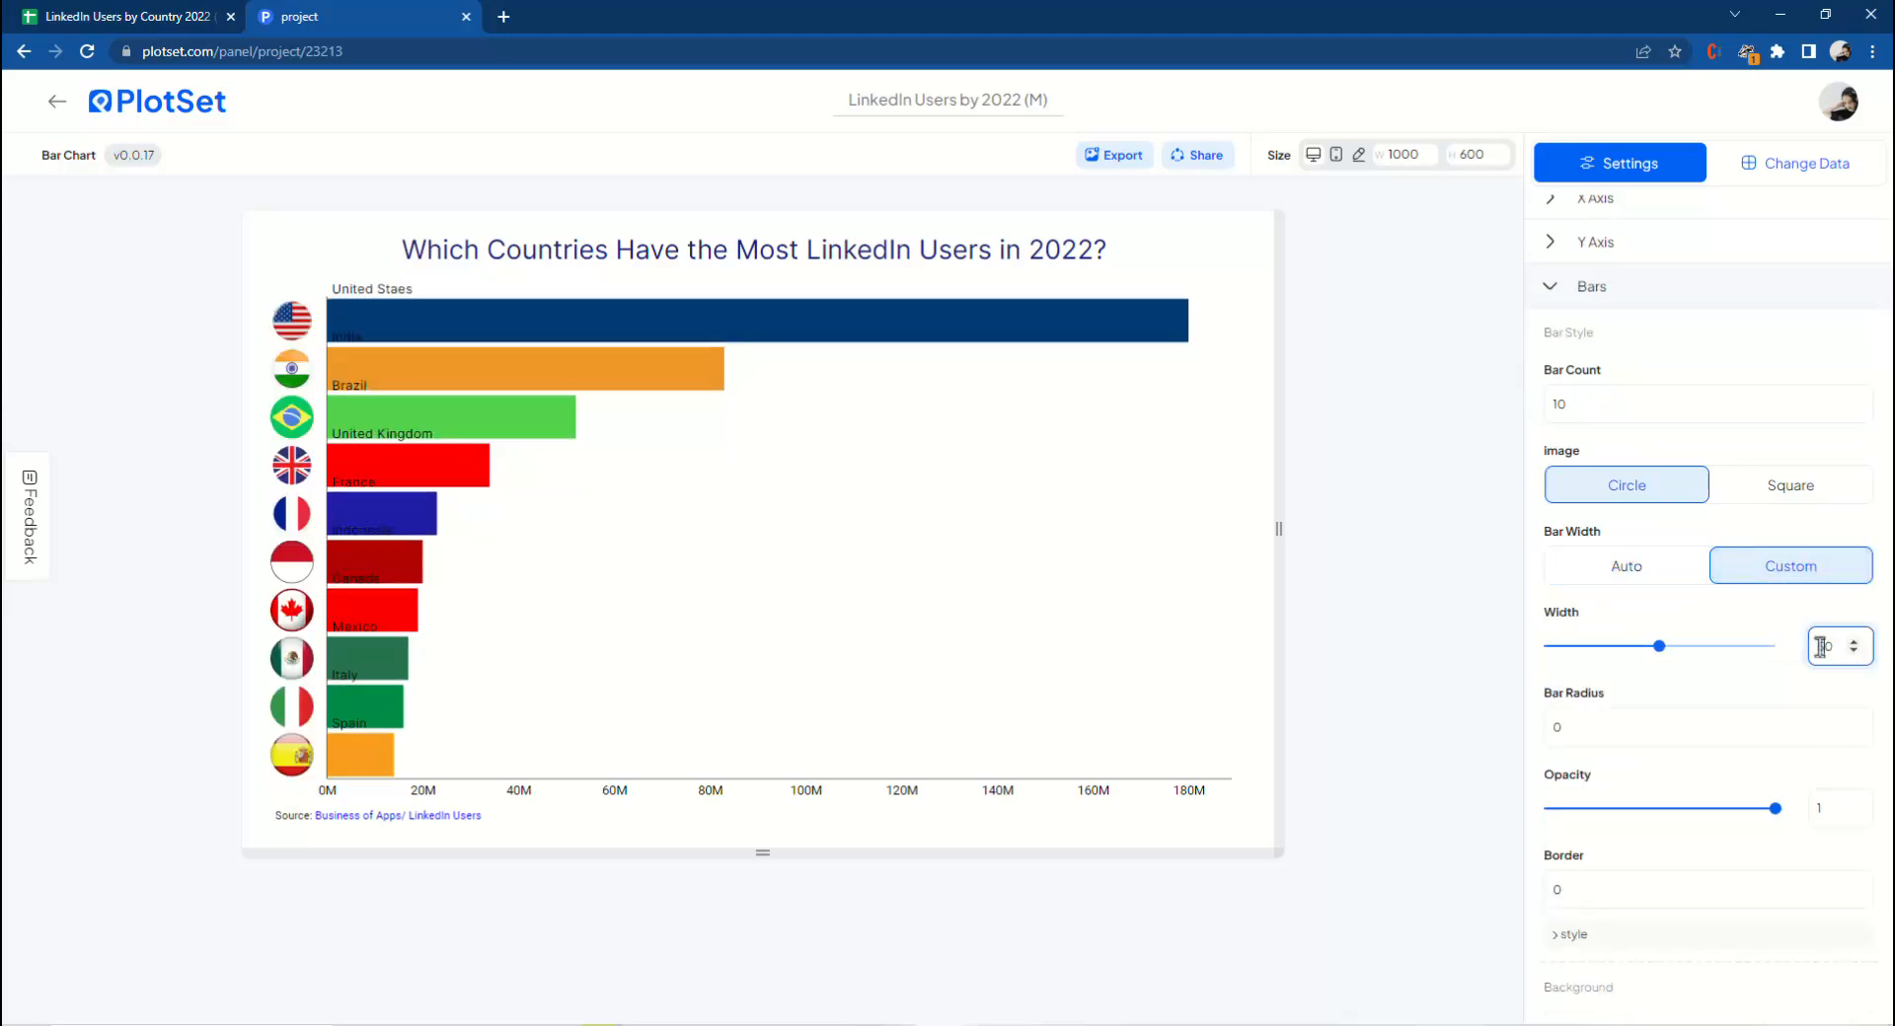
click(1457, 660)
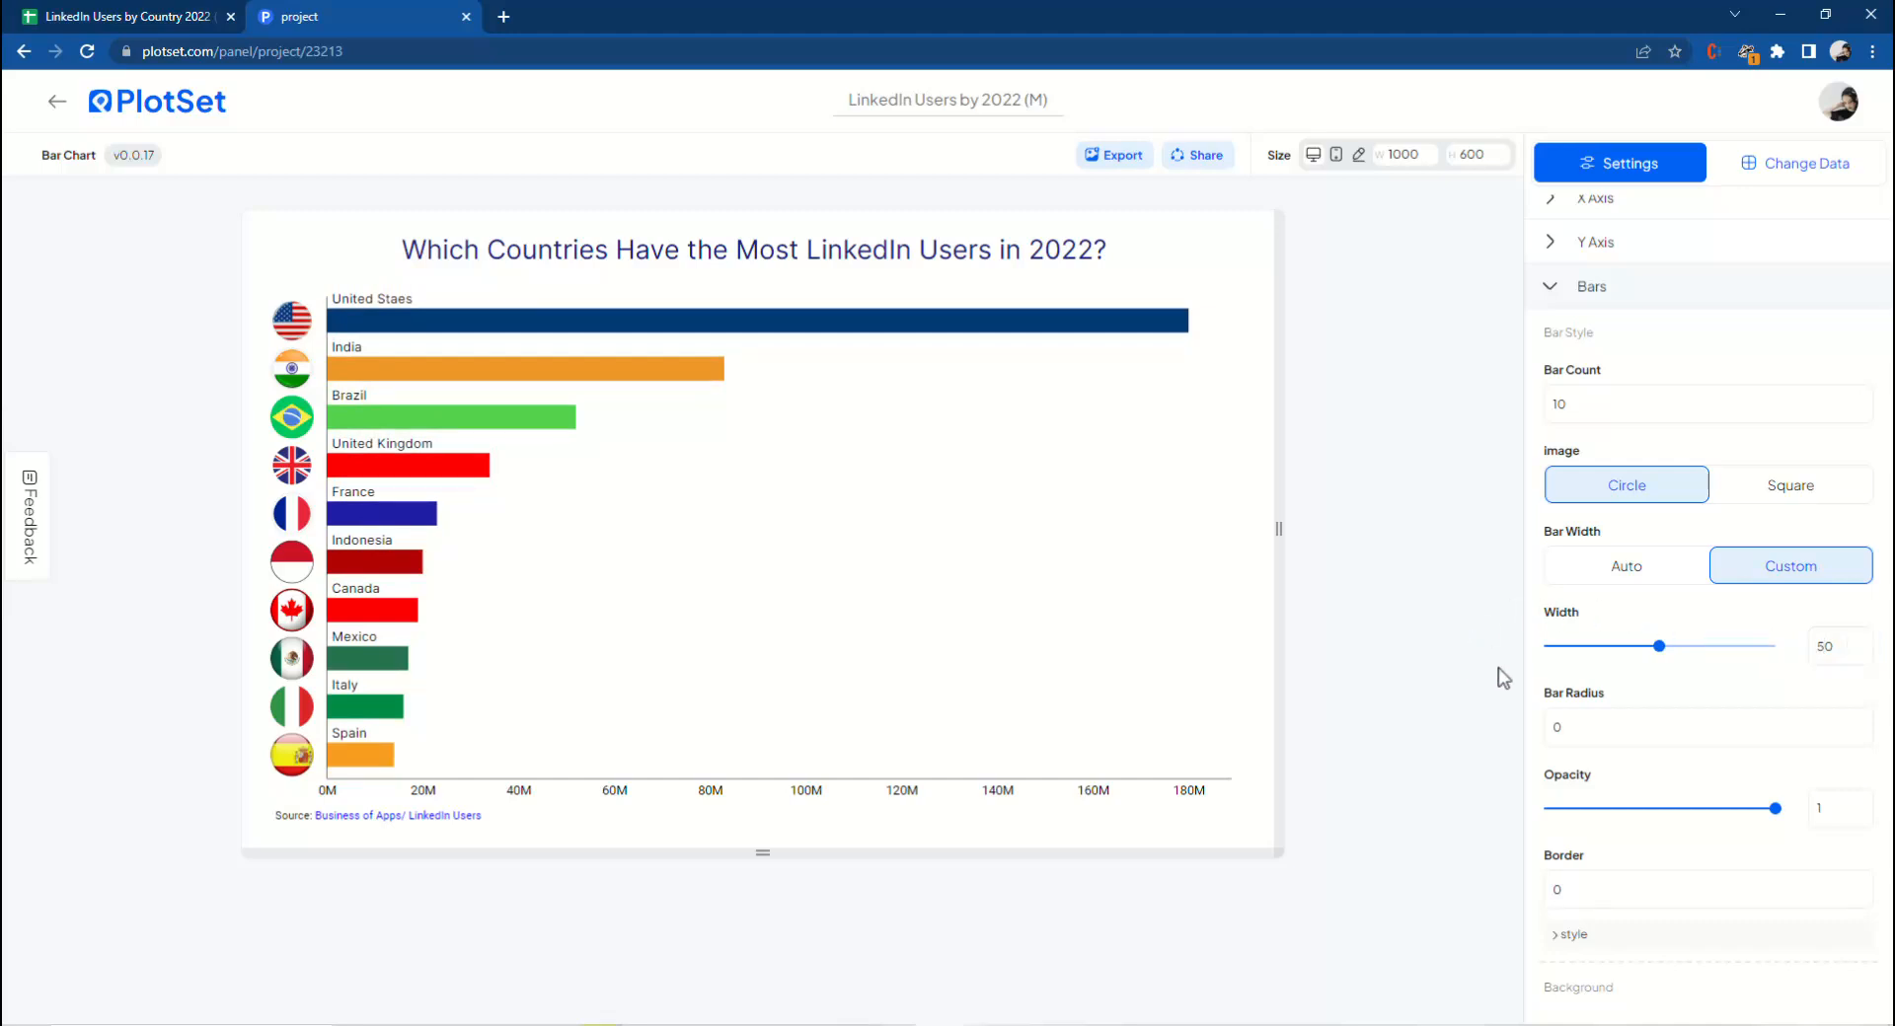
Turn on the bar background track and show value labels on the bars.
scroll(1607, 691, down, 3)
click(1620, 770)
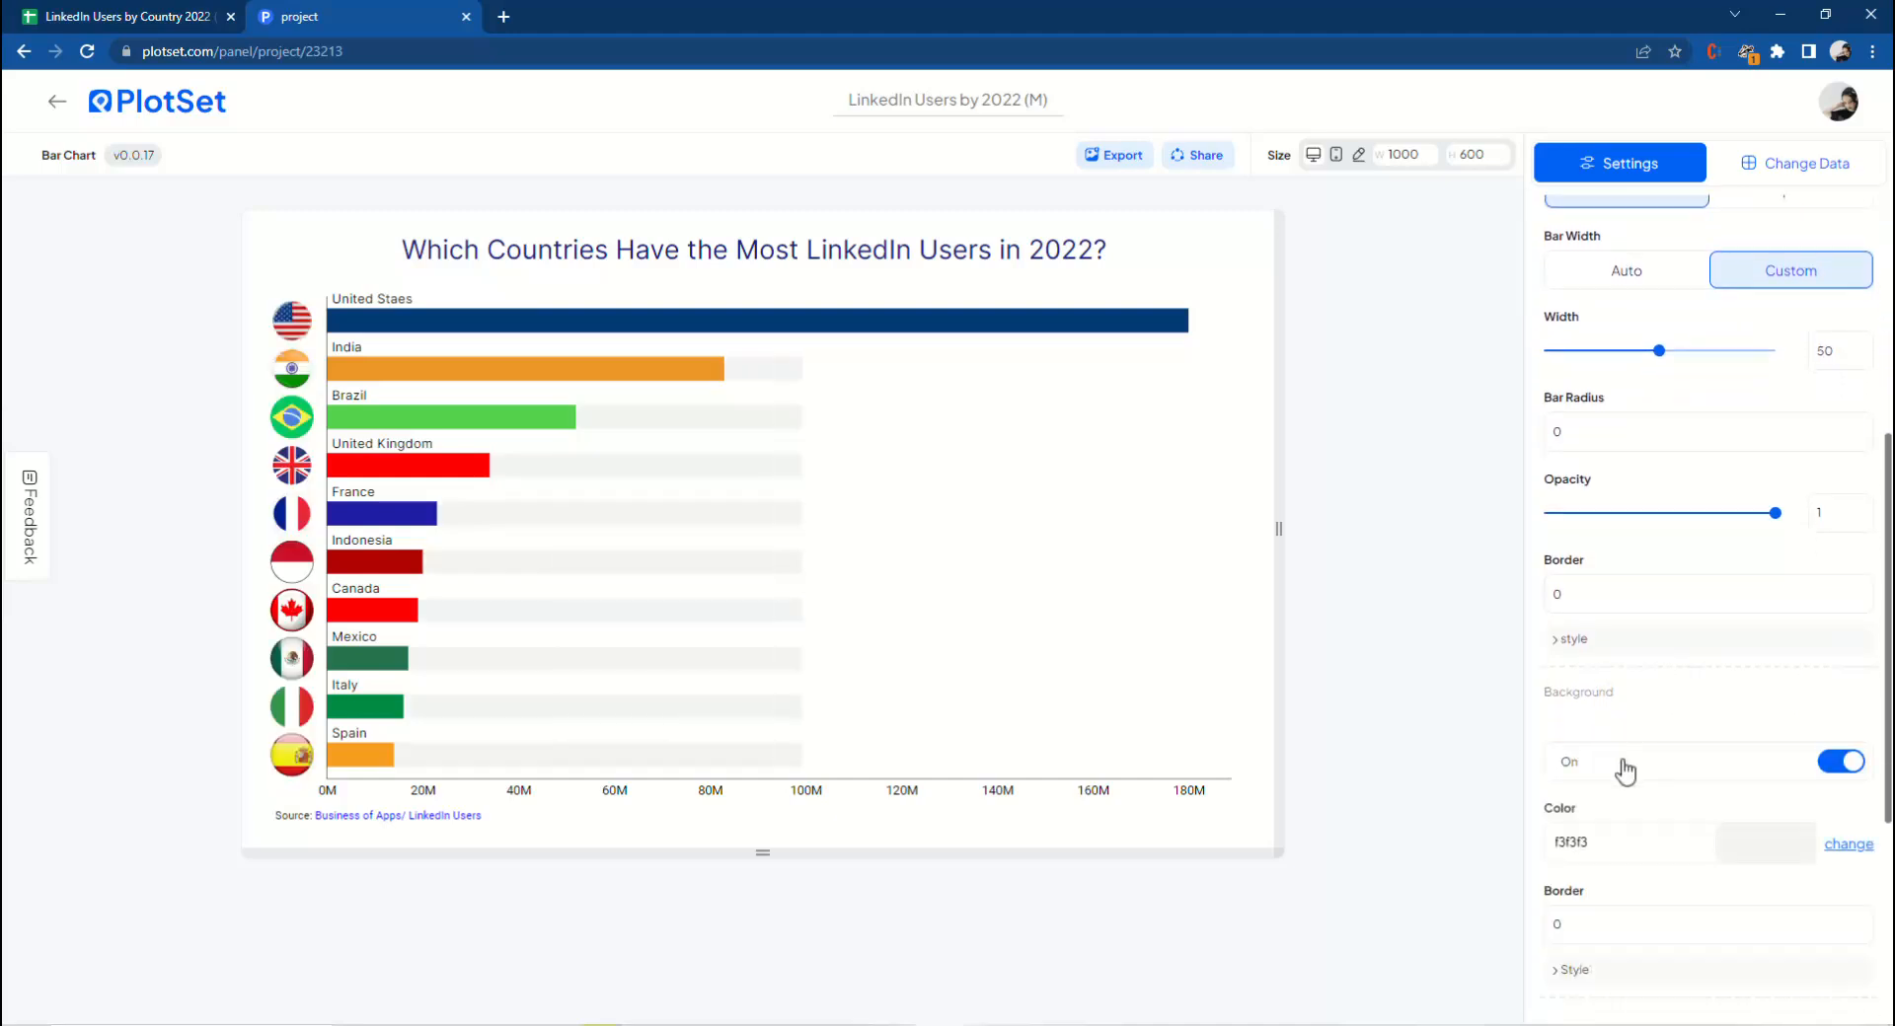
scroll(1624, 770, down, 1)
scroll(1626, 772, down, 2)
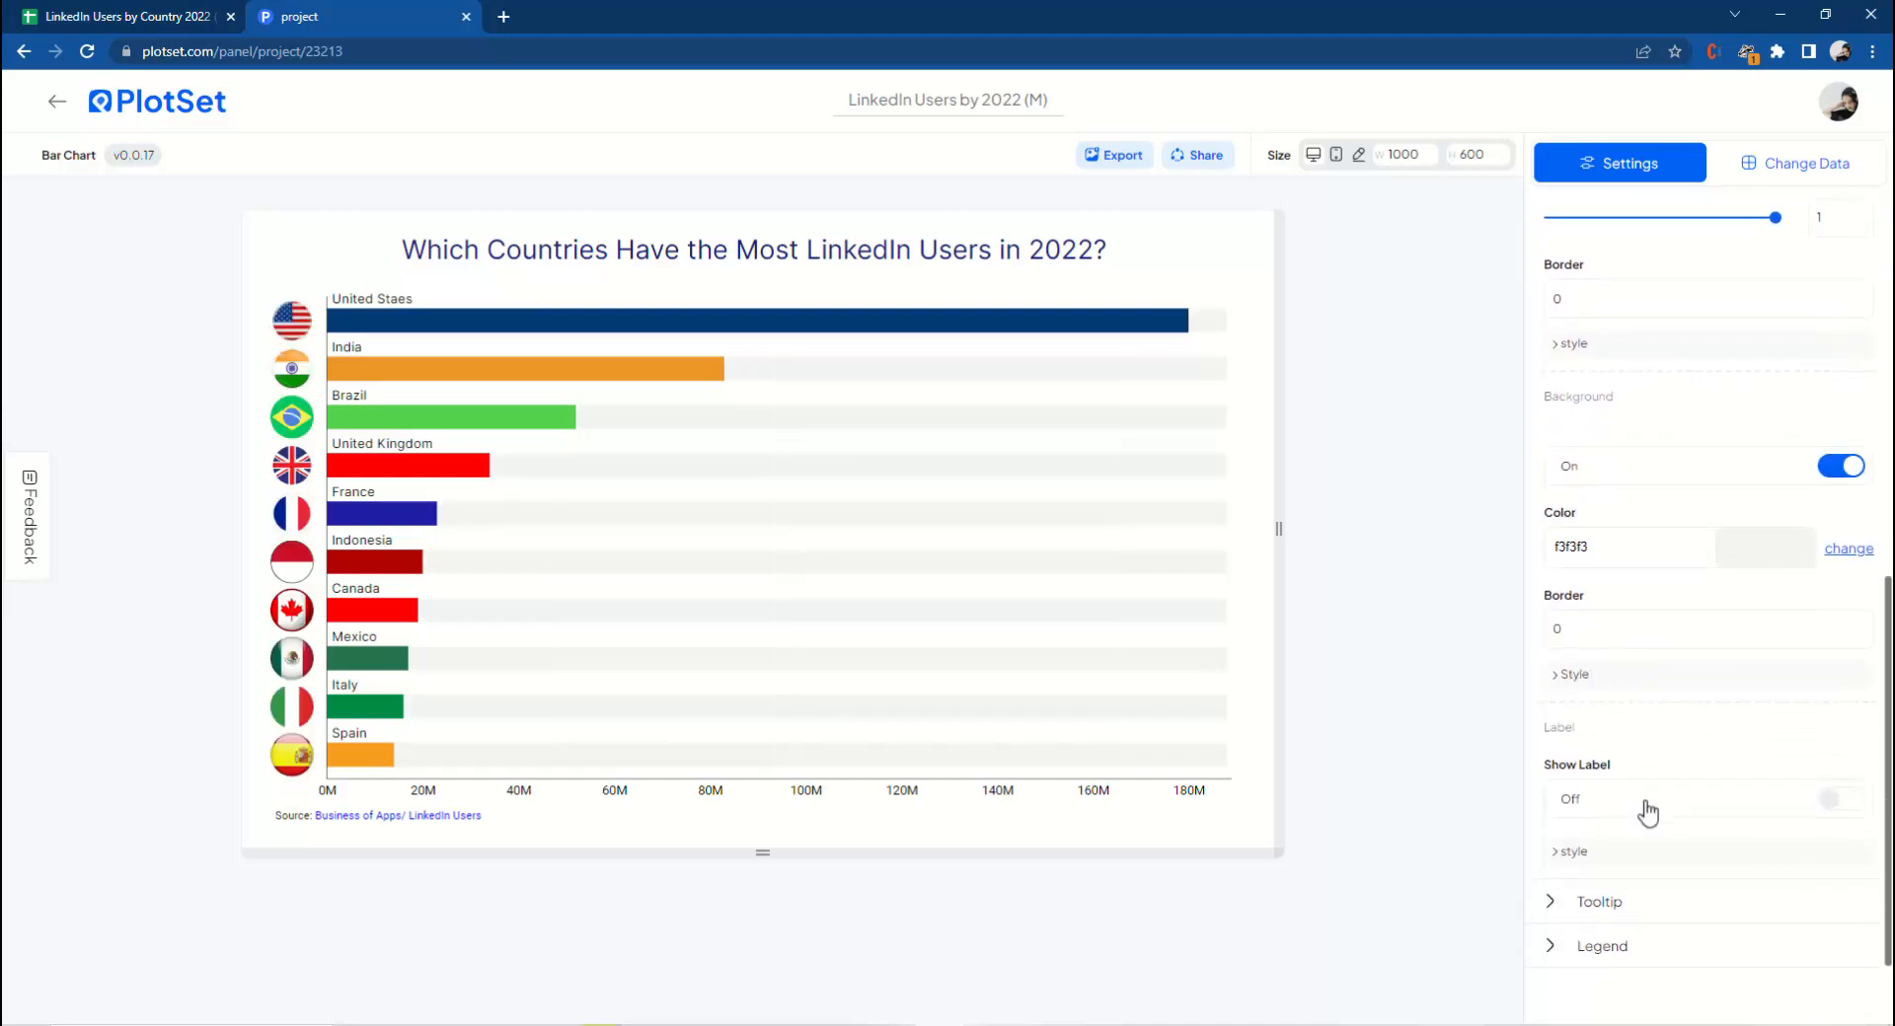
click(1645, 809)
Place the bar value labels at the End and set their font to Inter.
scroll(1653, 801, down, 2)
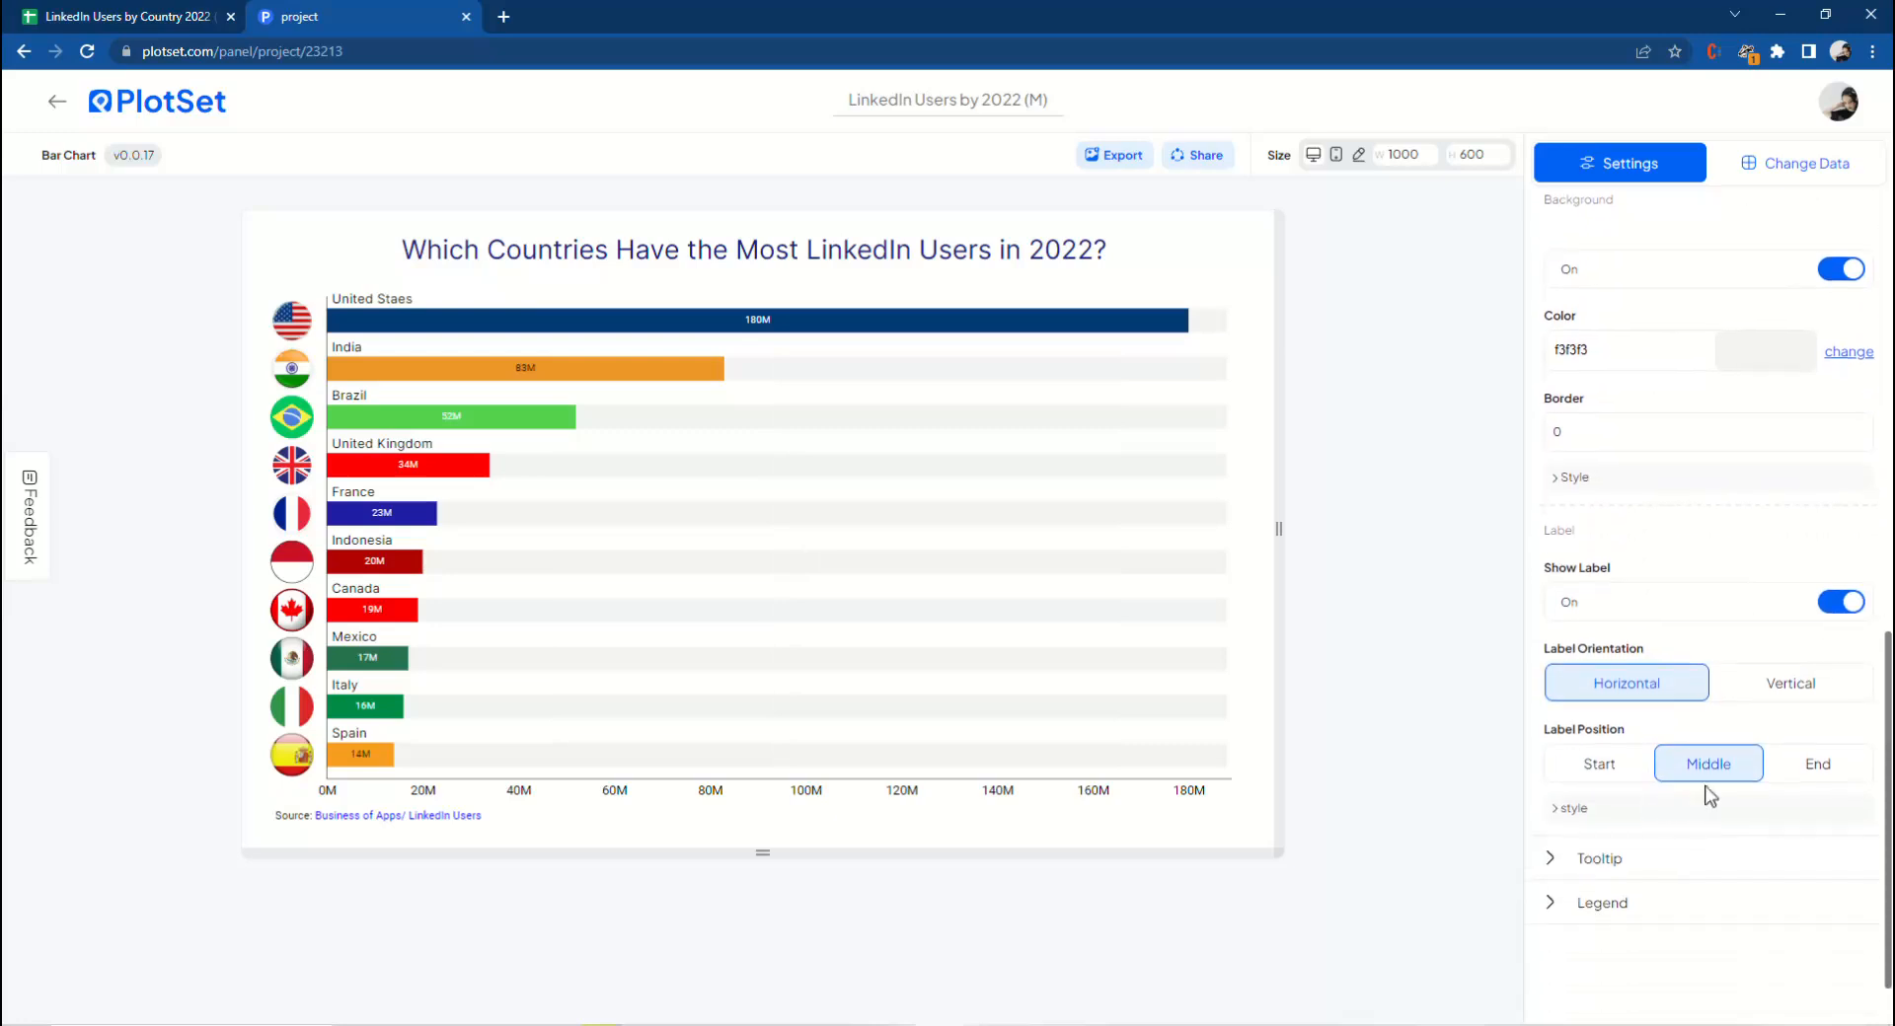
click(1819, 765)
click(1609, 815)
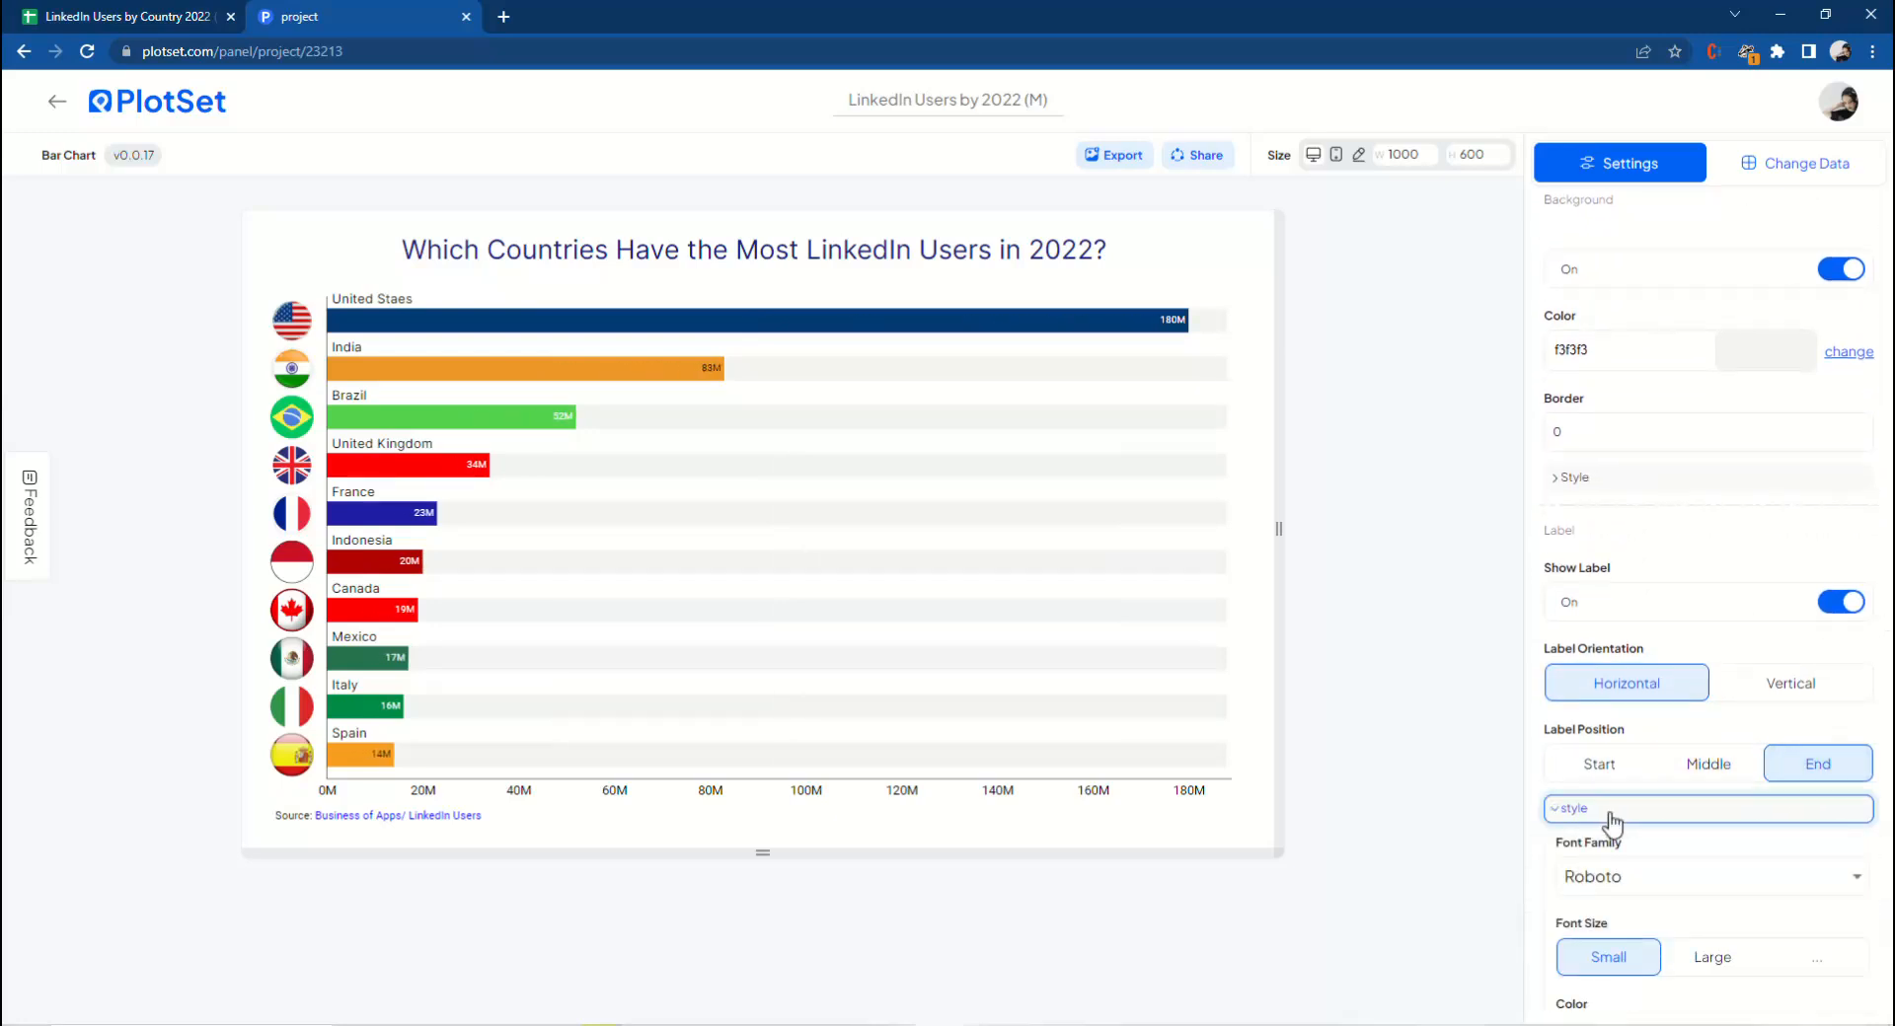
scroll(1629, 808, down, 1)
click(1627, 797)
click(1678, 953)
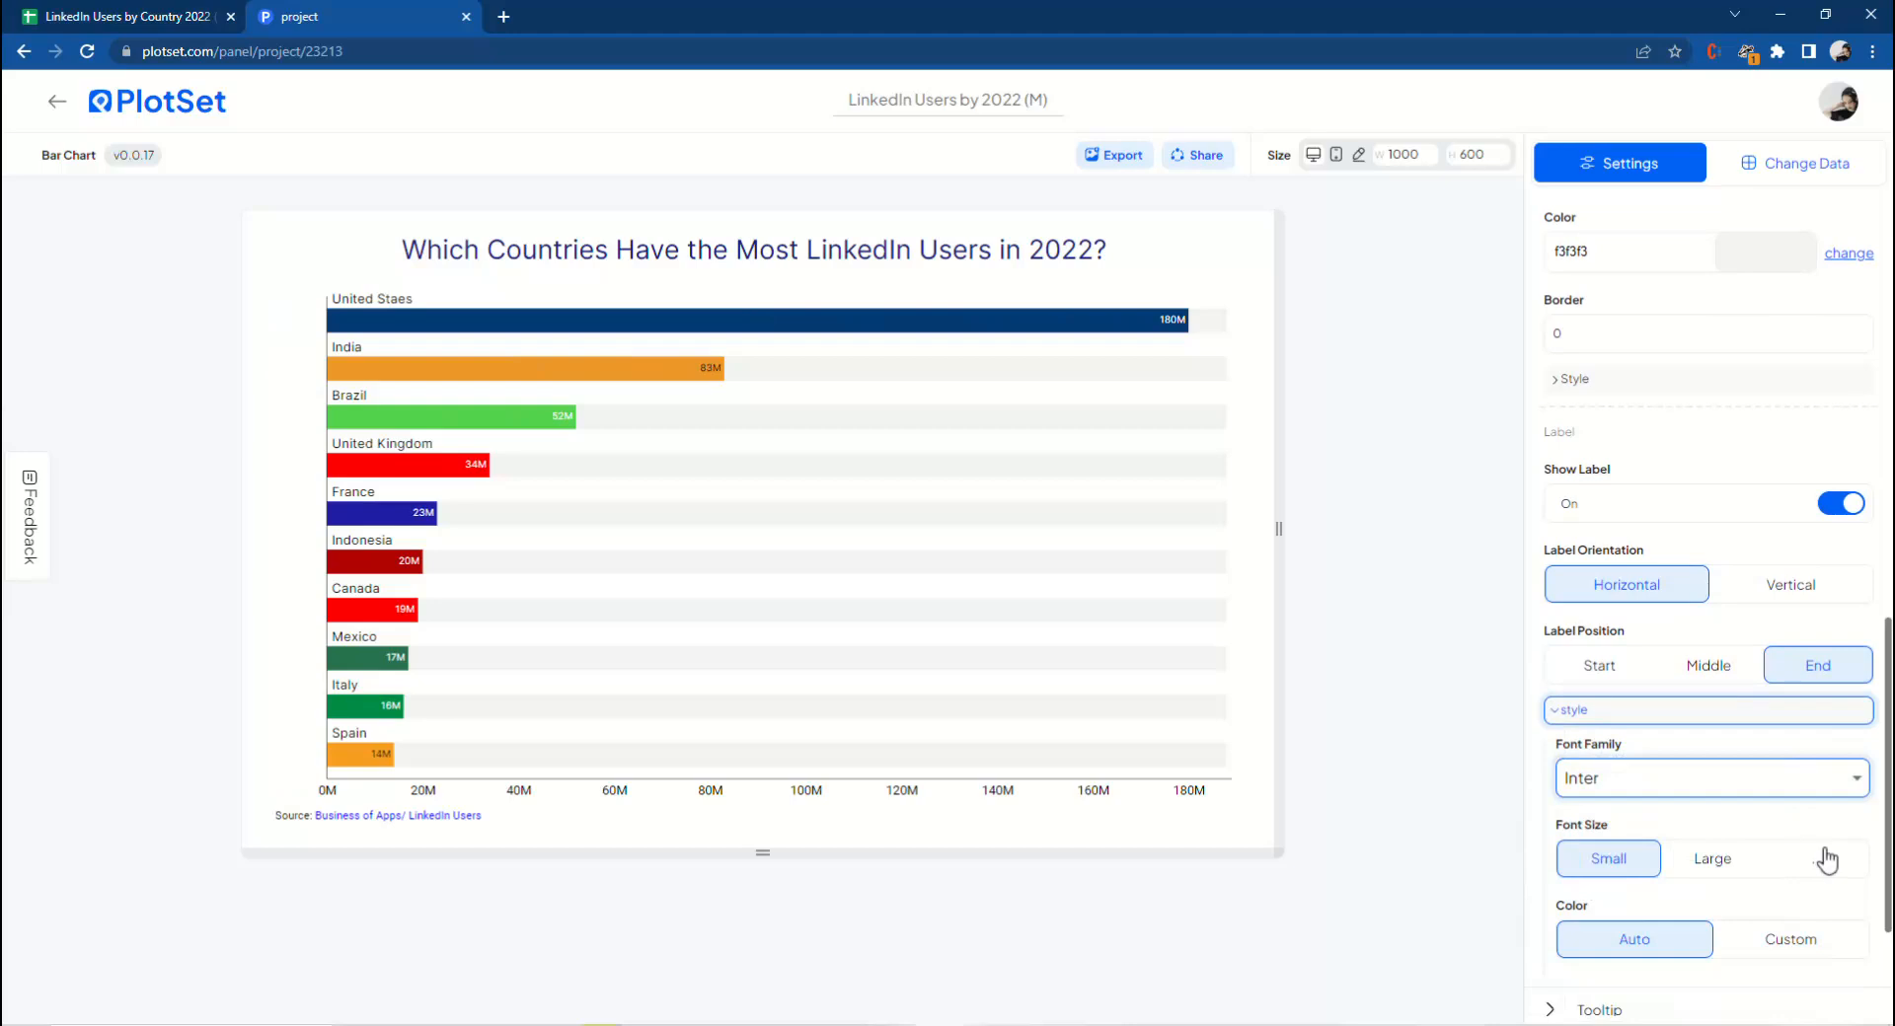
Try a custom bar label font size of 13 and switch the label colour to Custom, ffffff.
click(1821, 858)
click(1849, 906)
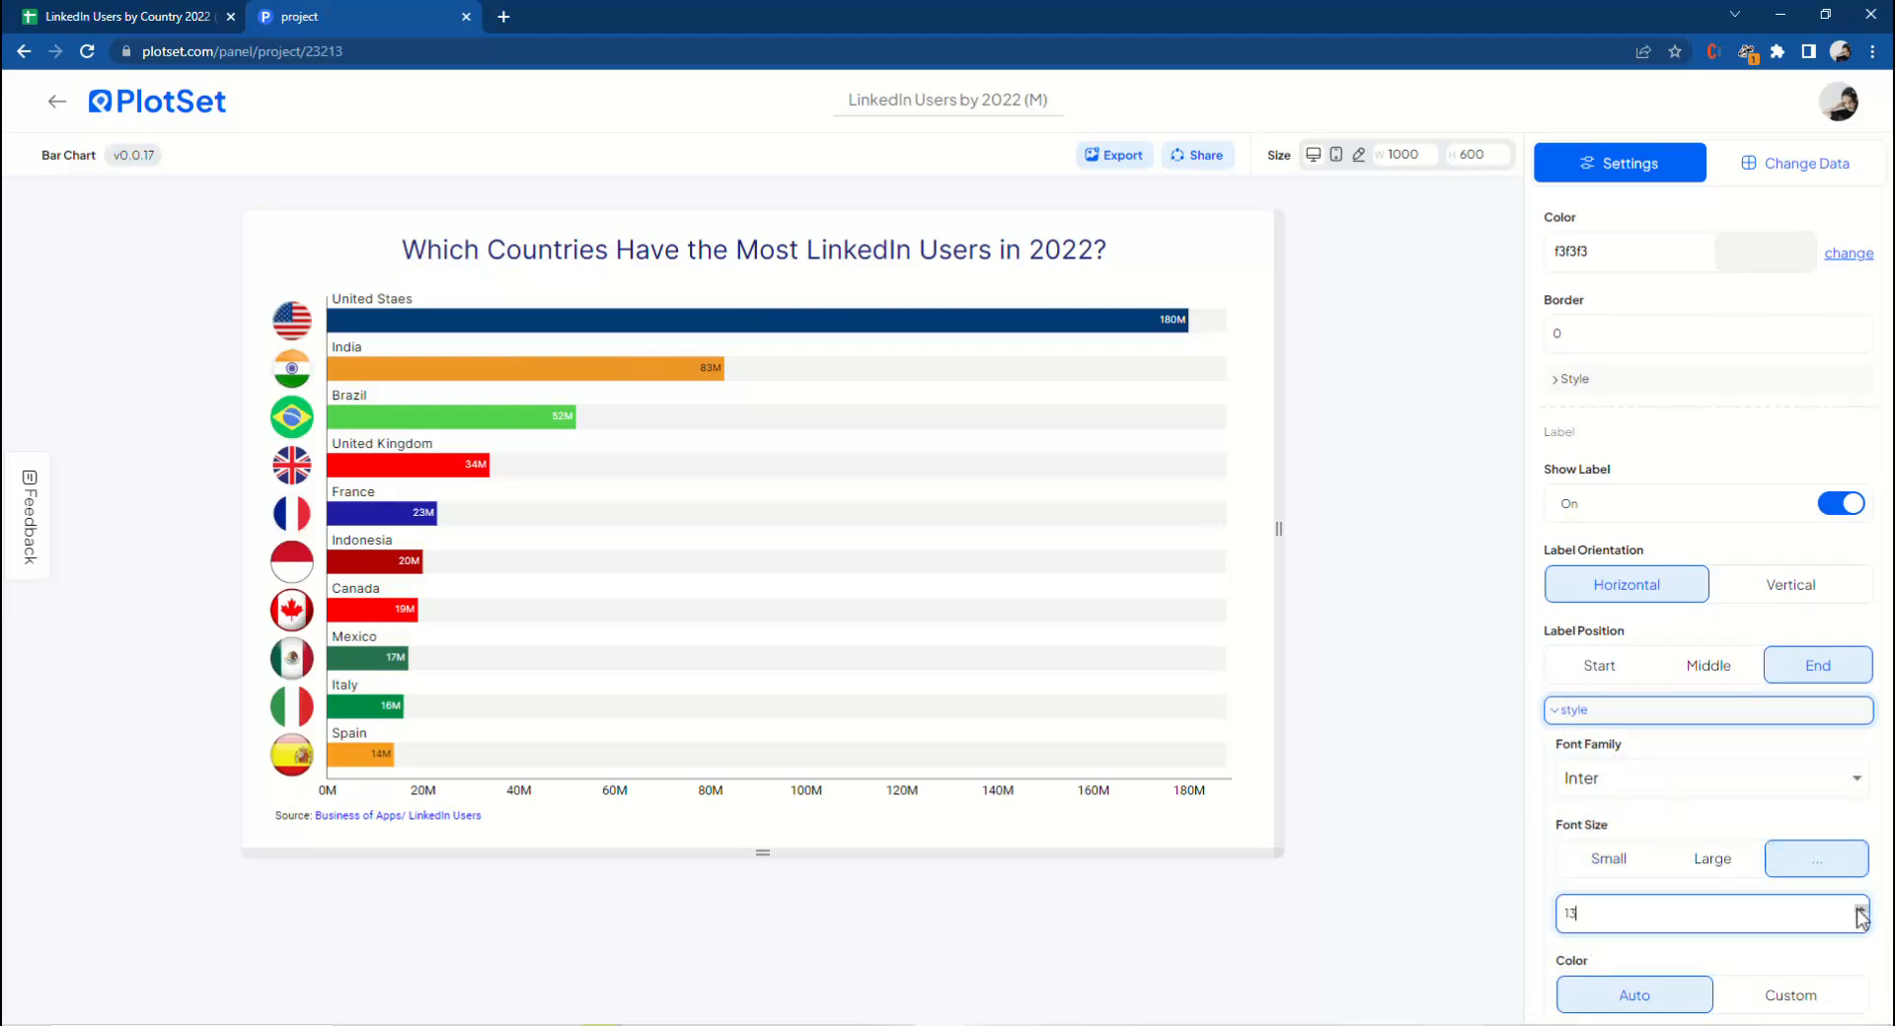
scroll(1797, 913, down, 1)
click(1794, 913)
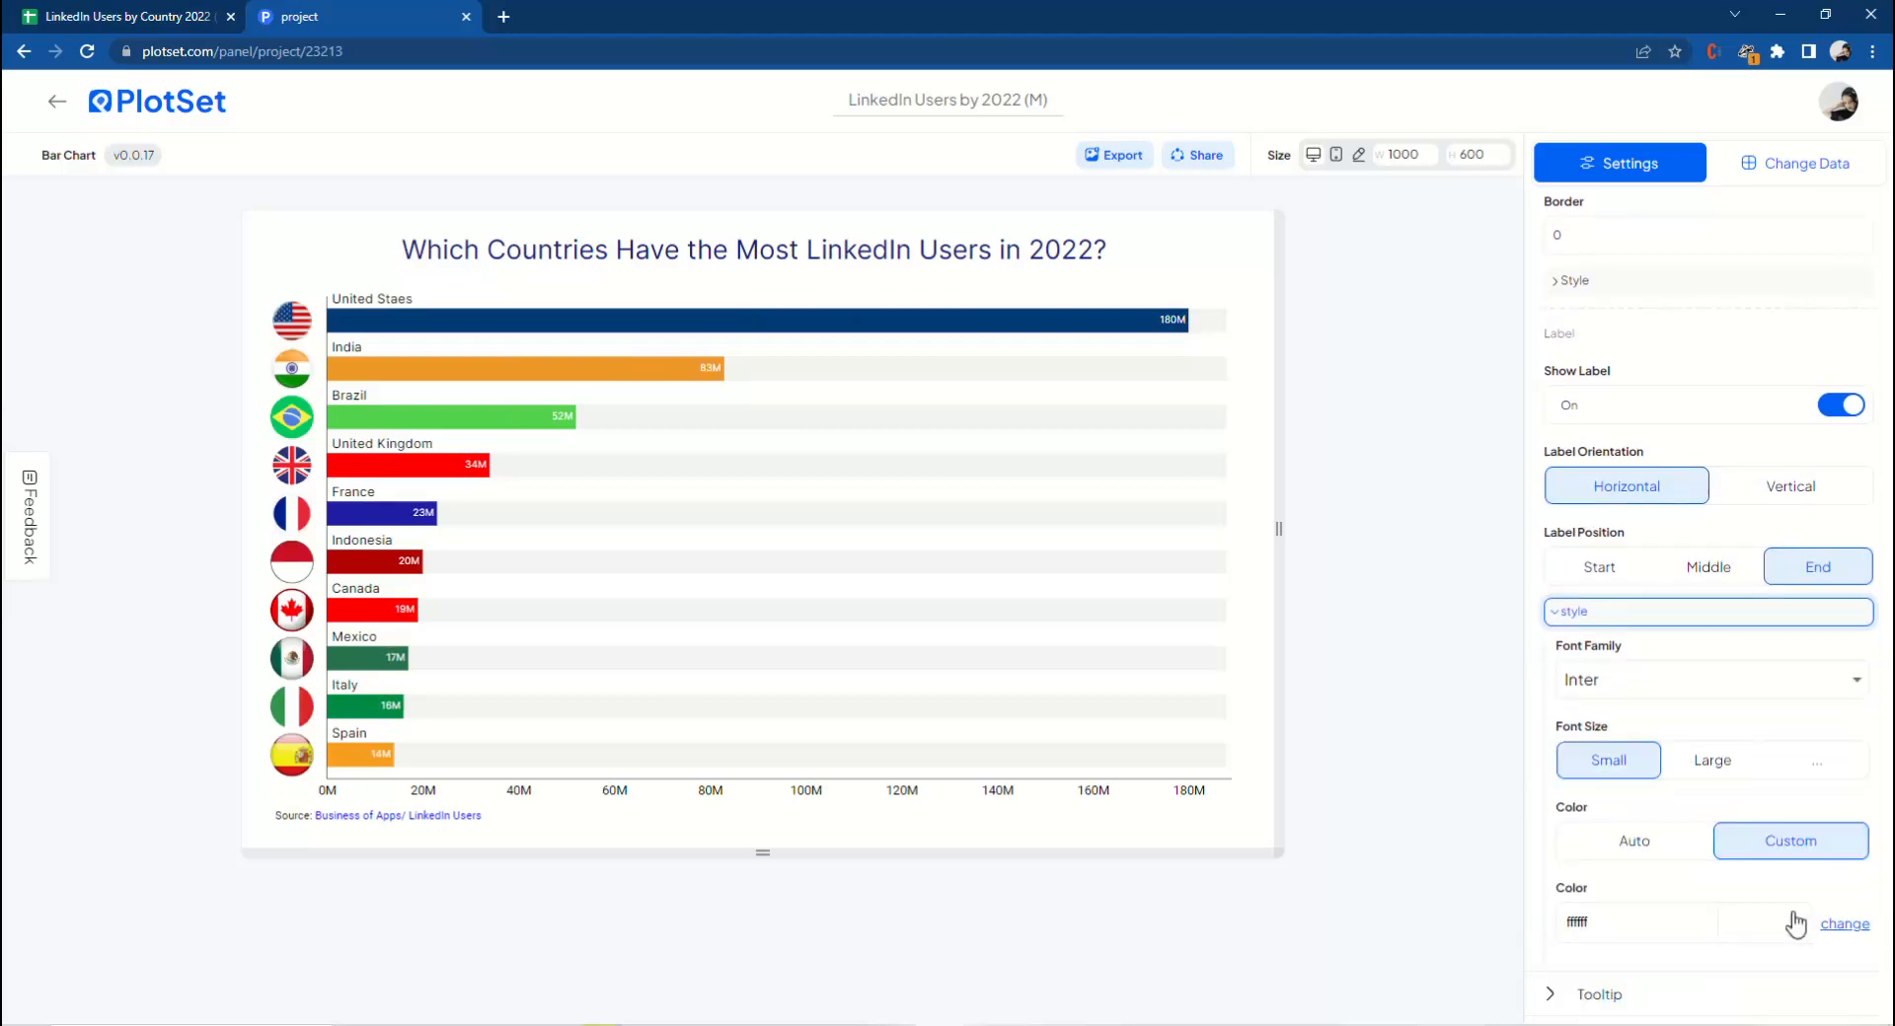
scroll(1692, 727, up, 6)
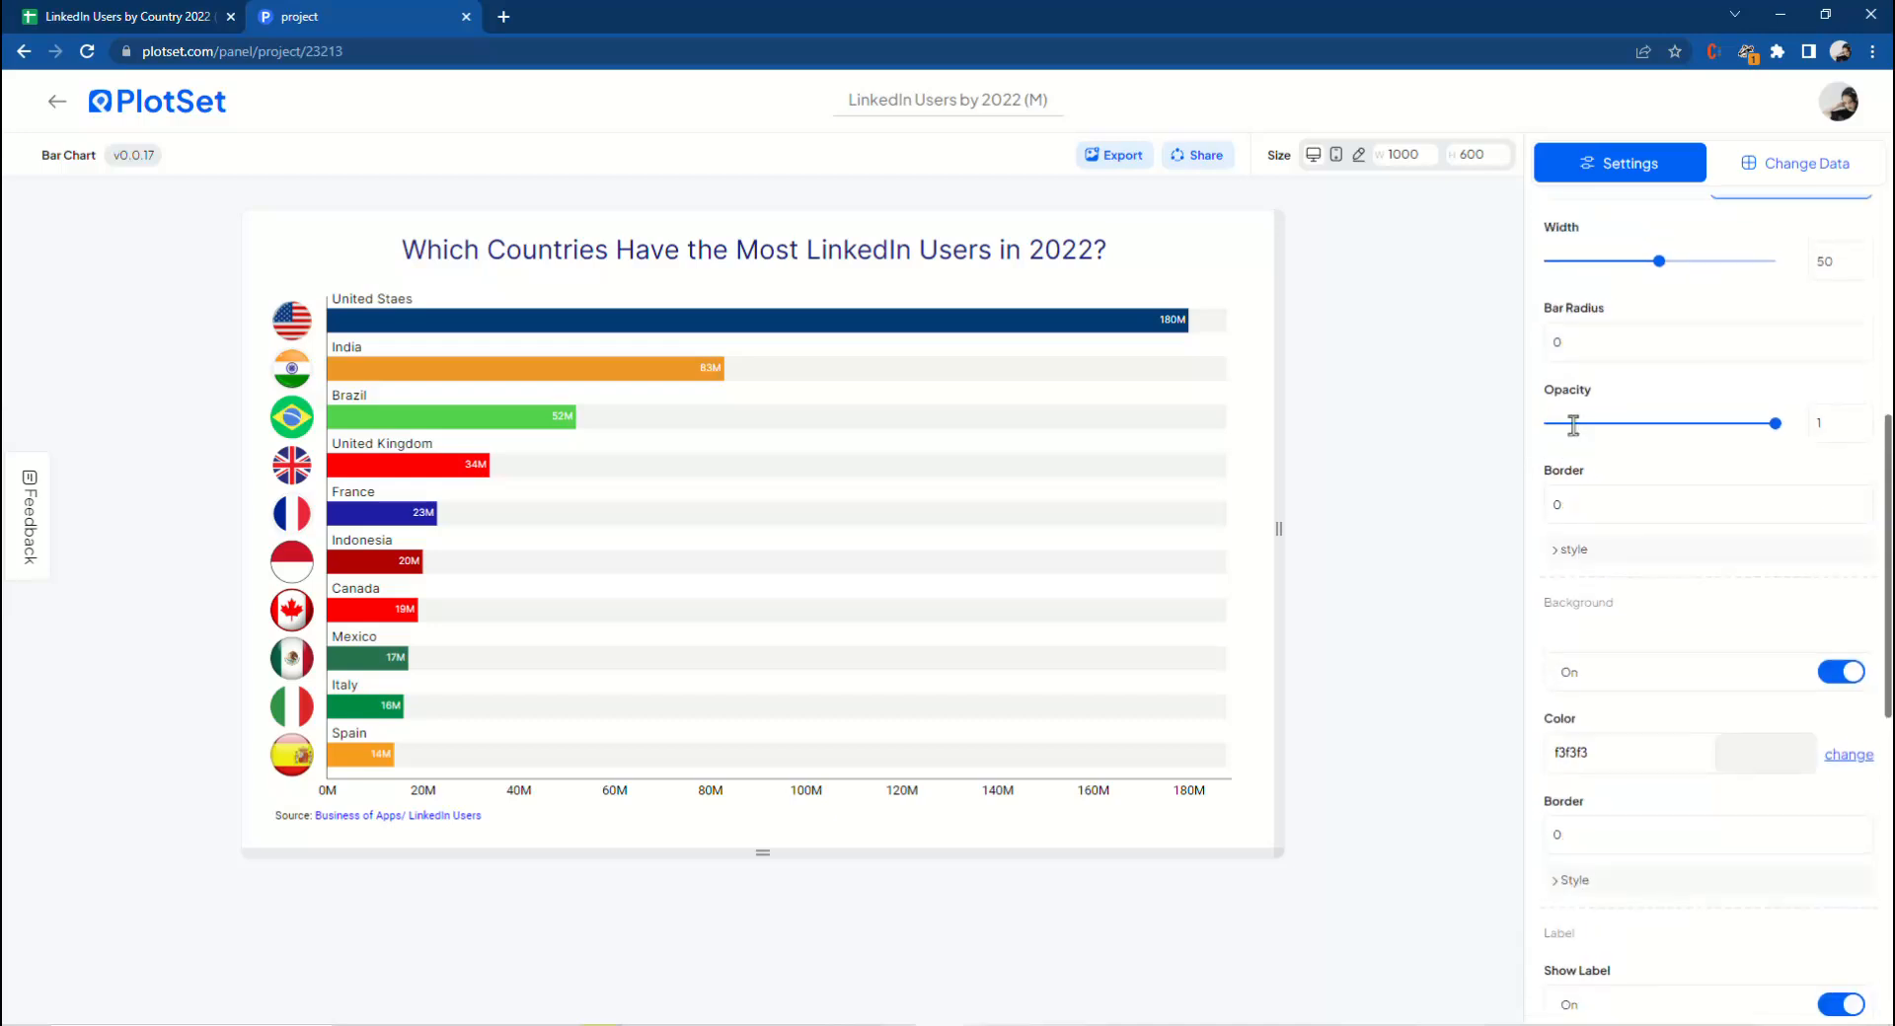
scroll(1570, 429, up, 5)
click(1589, 395)
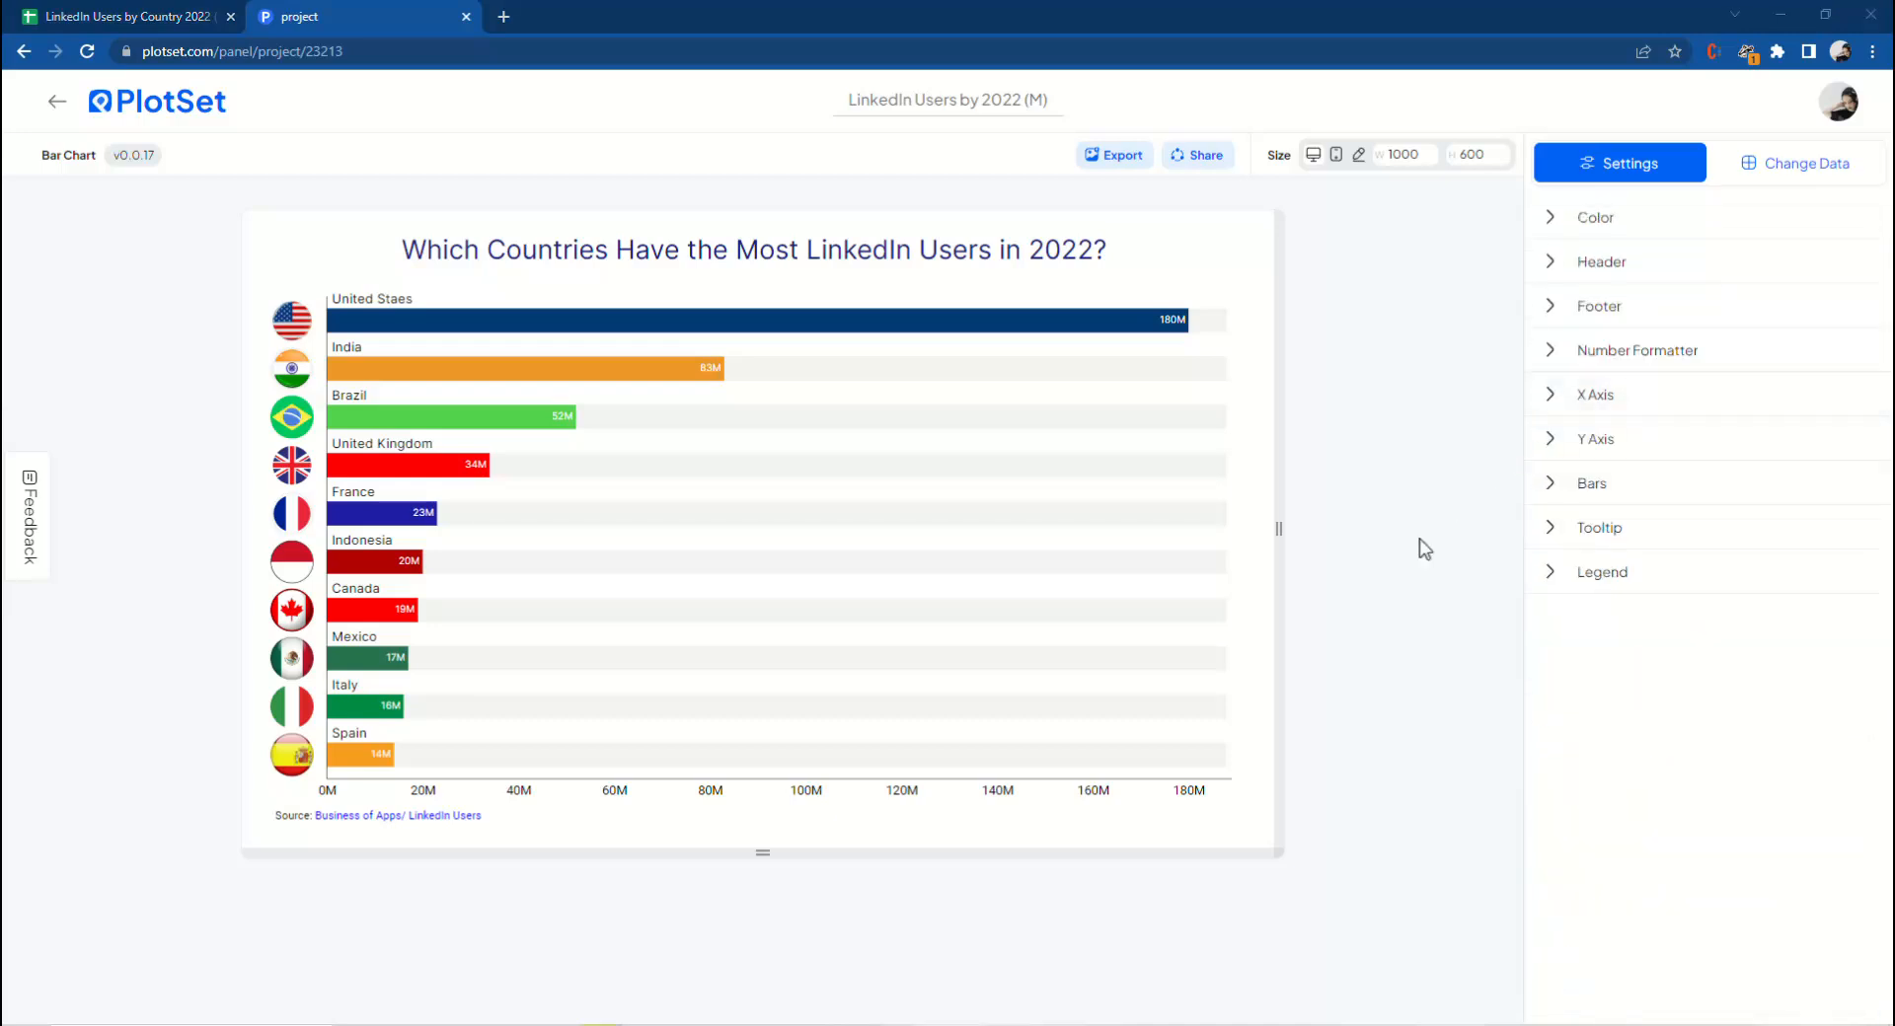
Open the Tooltip settings and preview the tooltips by pointing at the bars.
click(1560, 531)
mouse_move(602, 380)
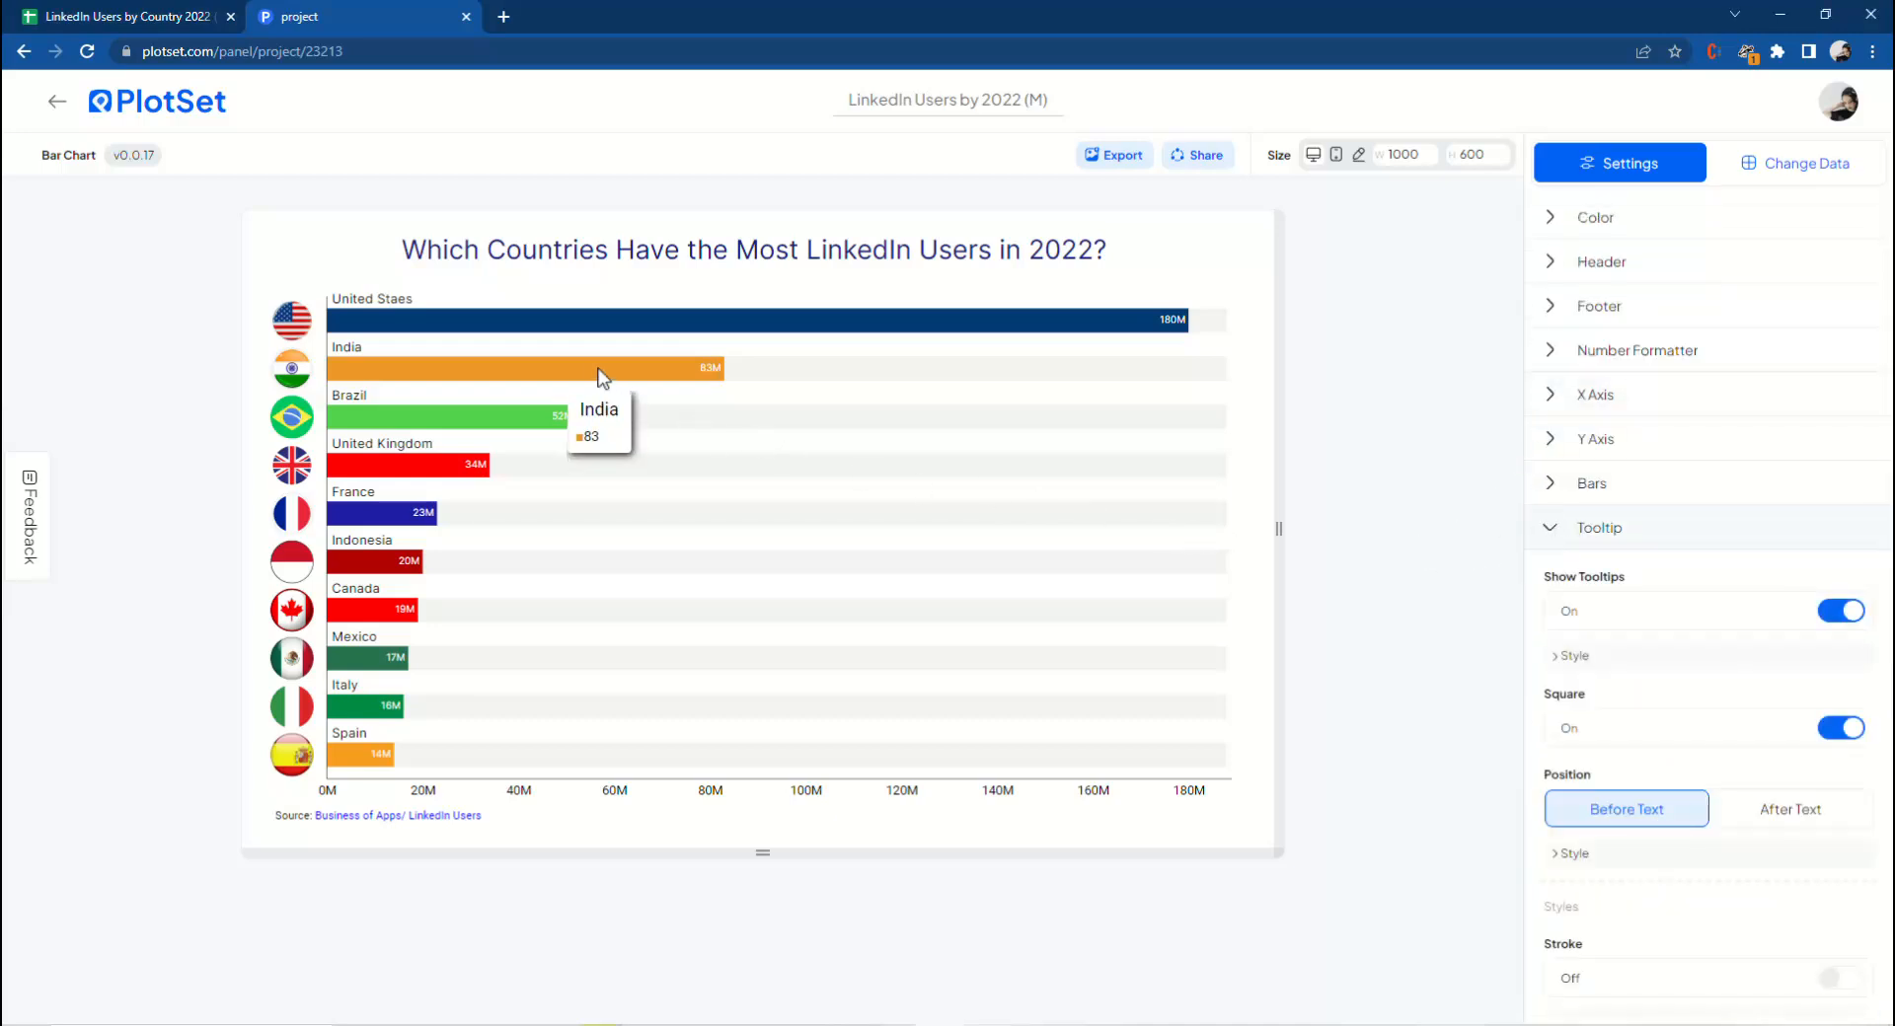
mouse_move(612, 332)
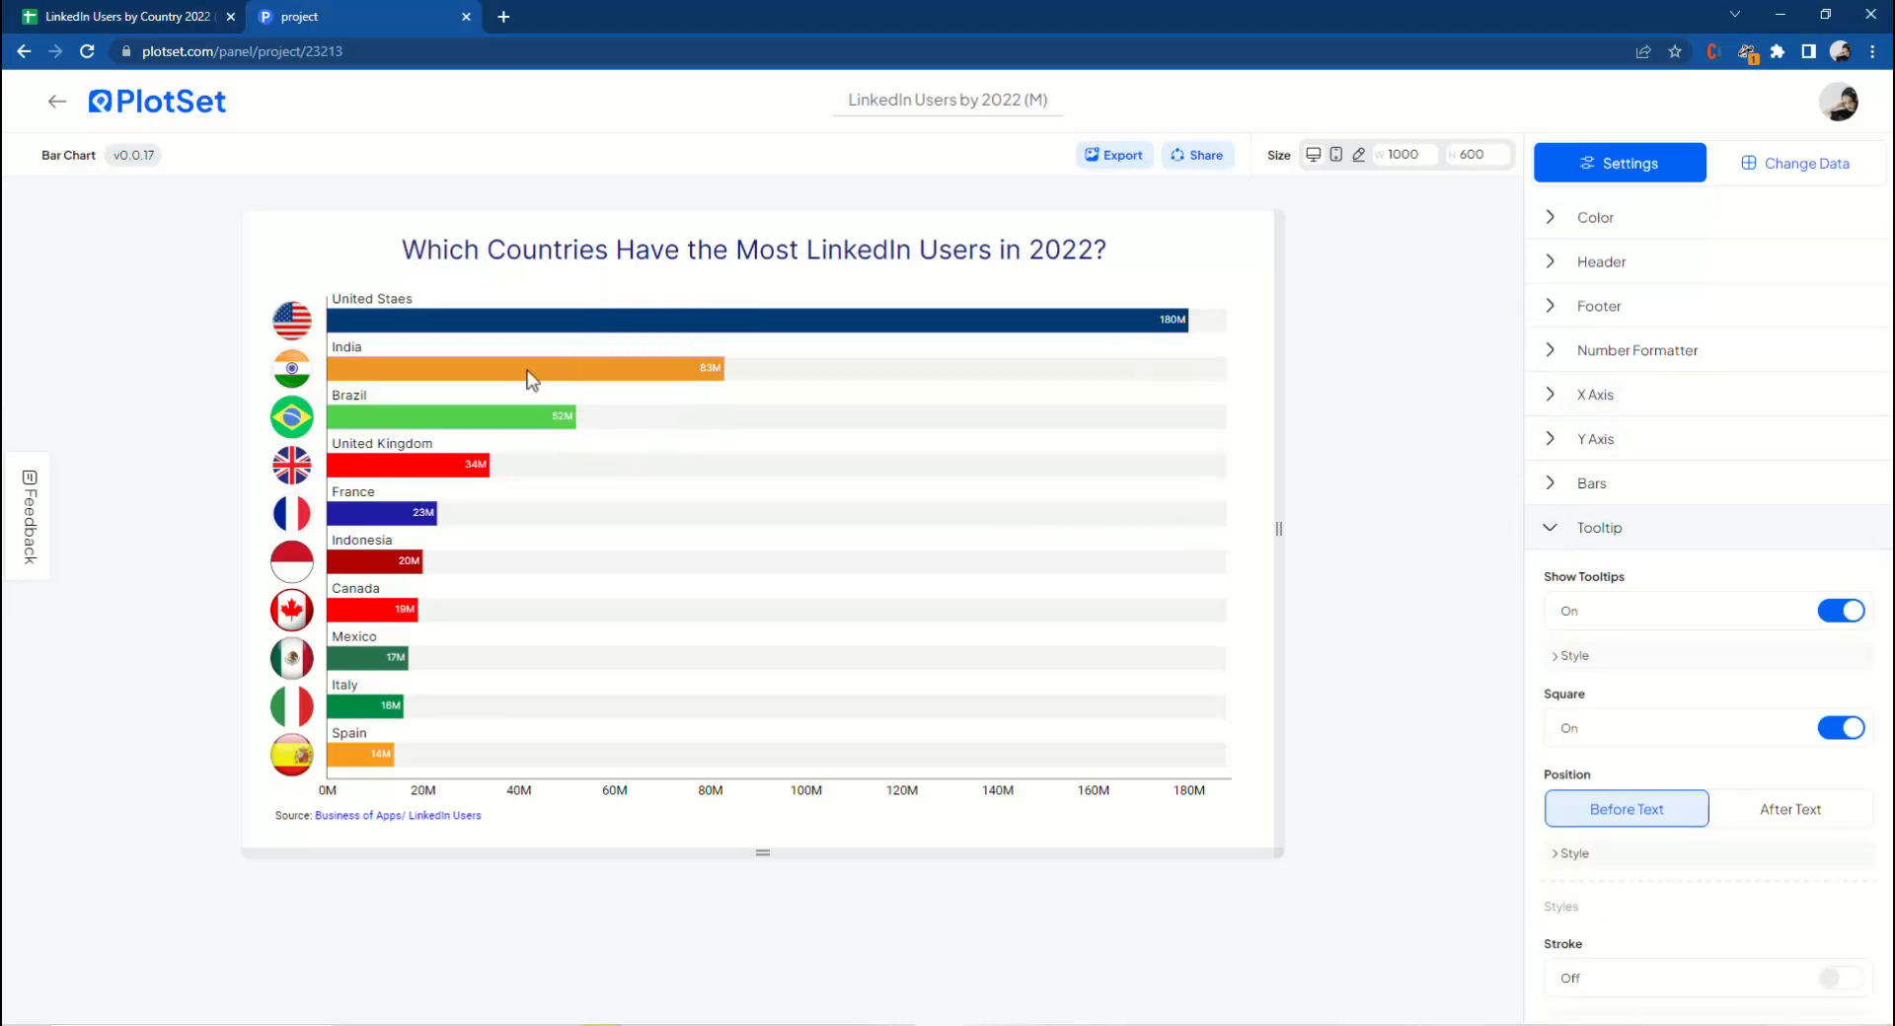
mouse_move(573, 423)
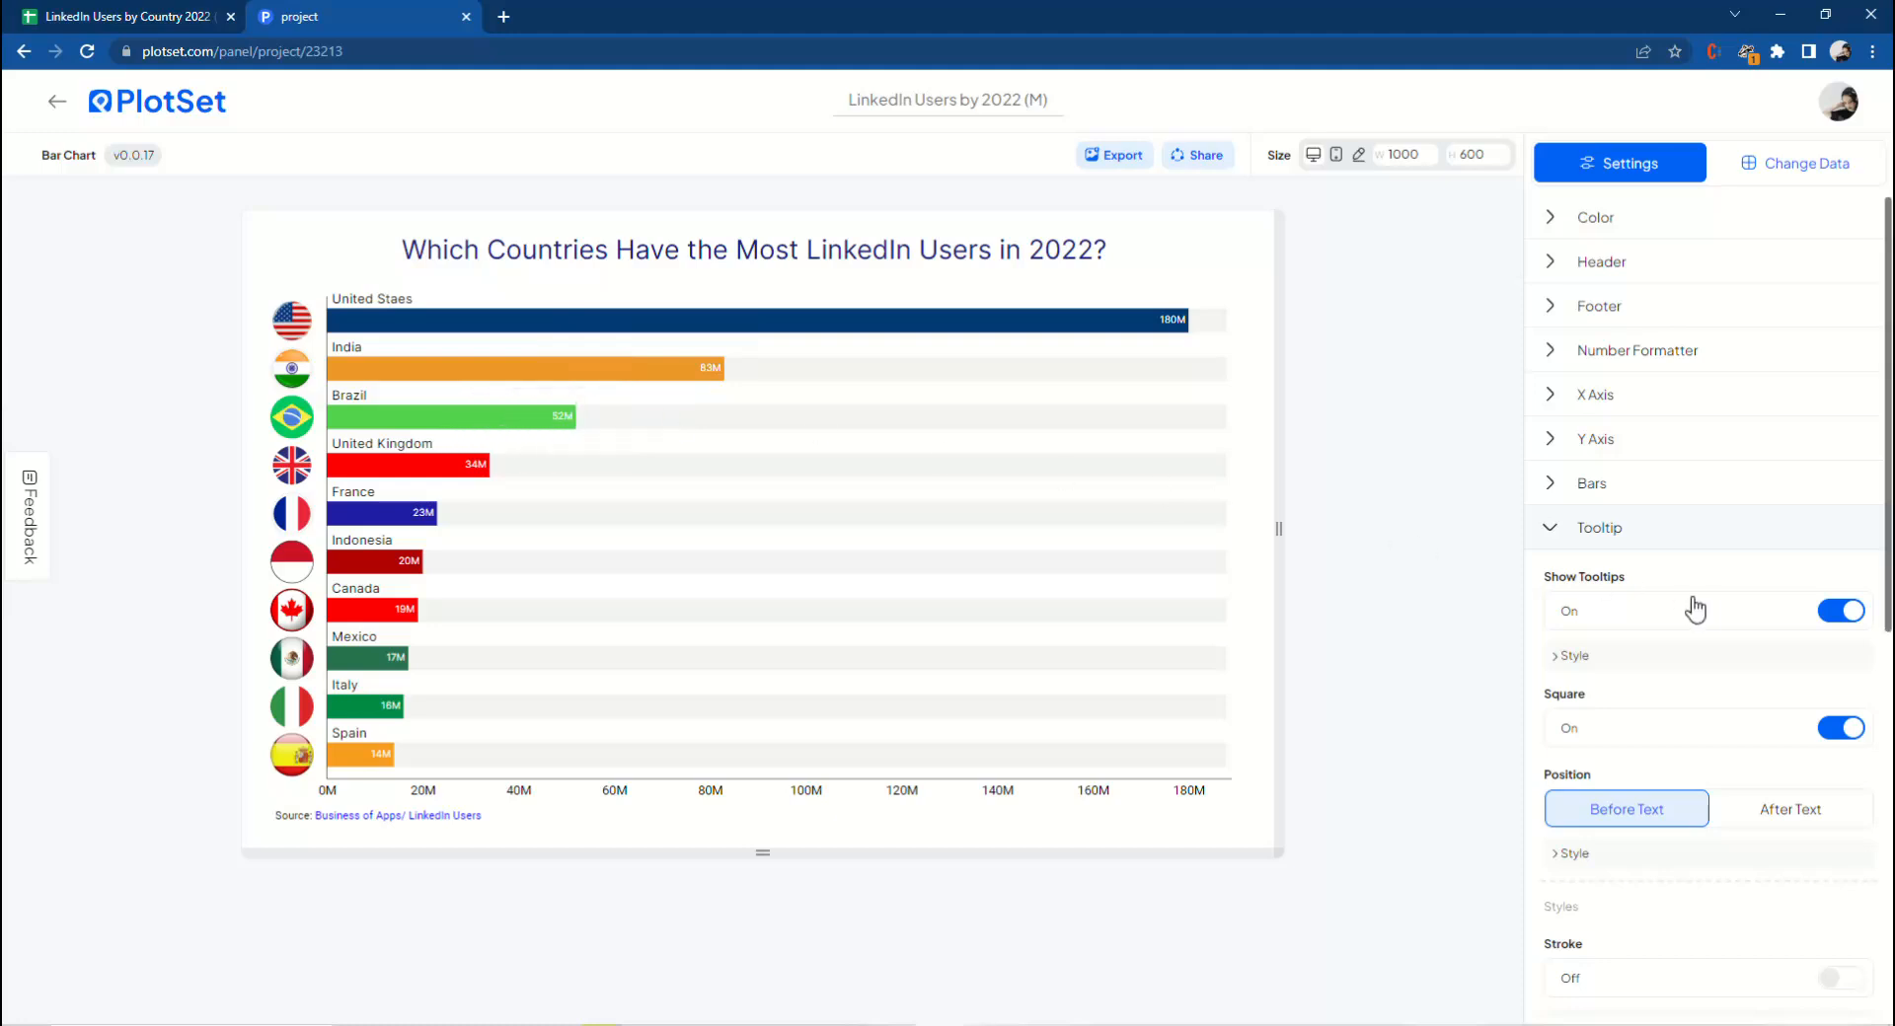
scroll(1675, 669, down, 2)
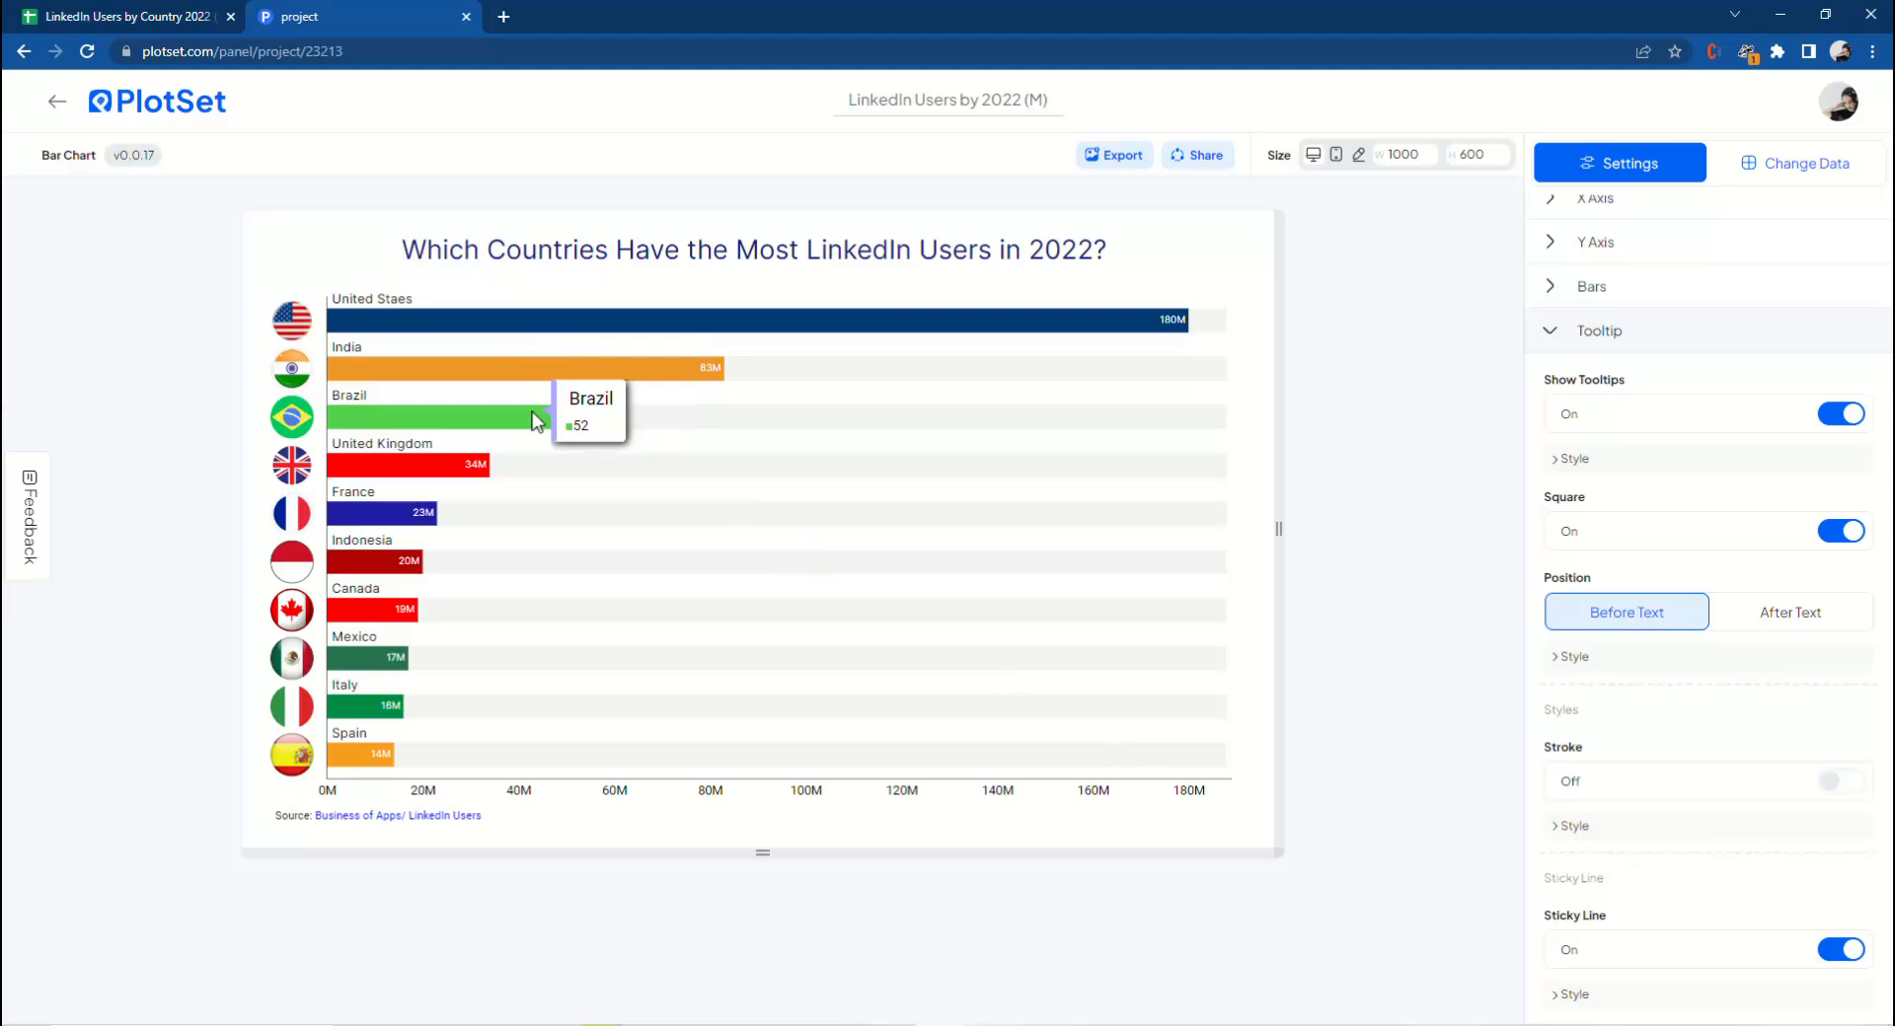
scroll(1673, 656, down, 3)
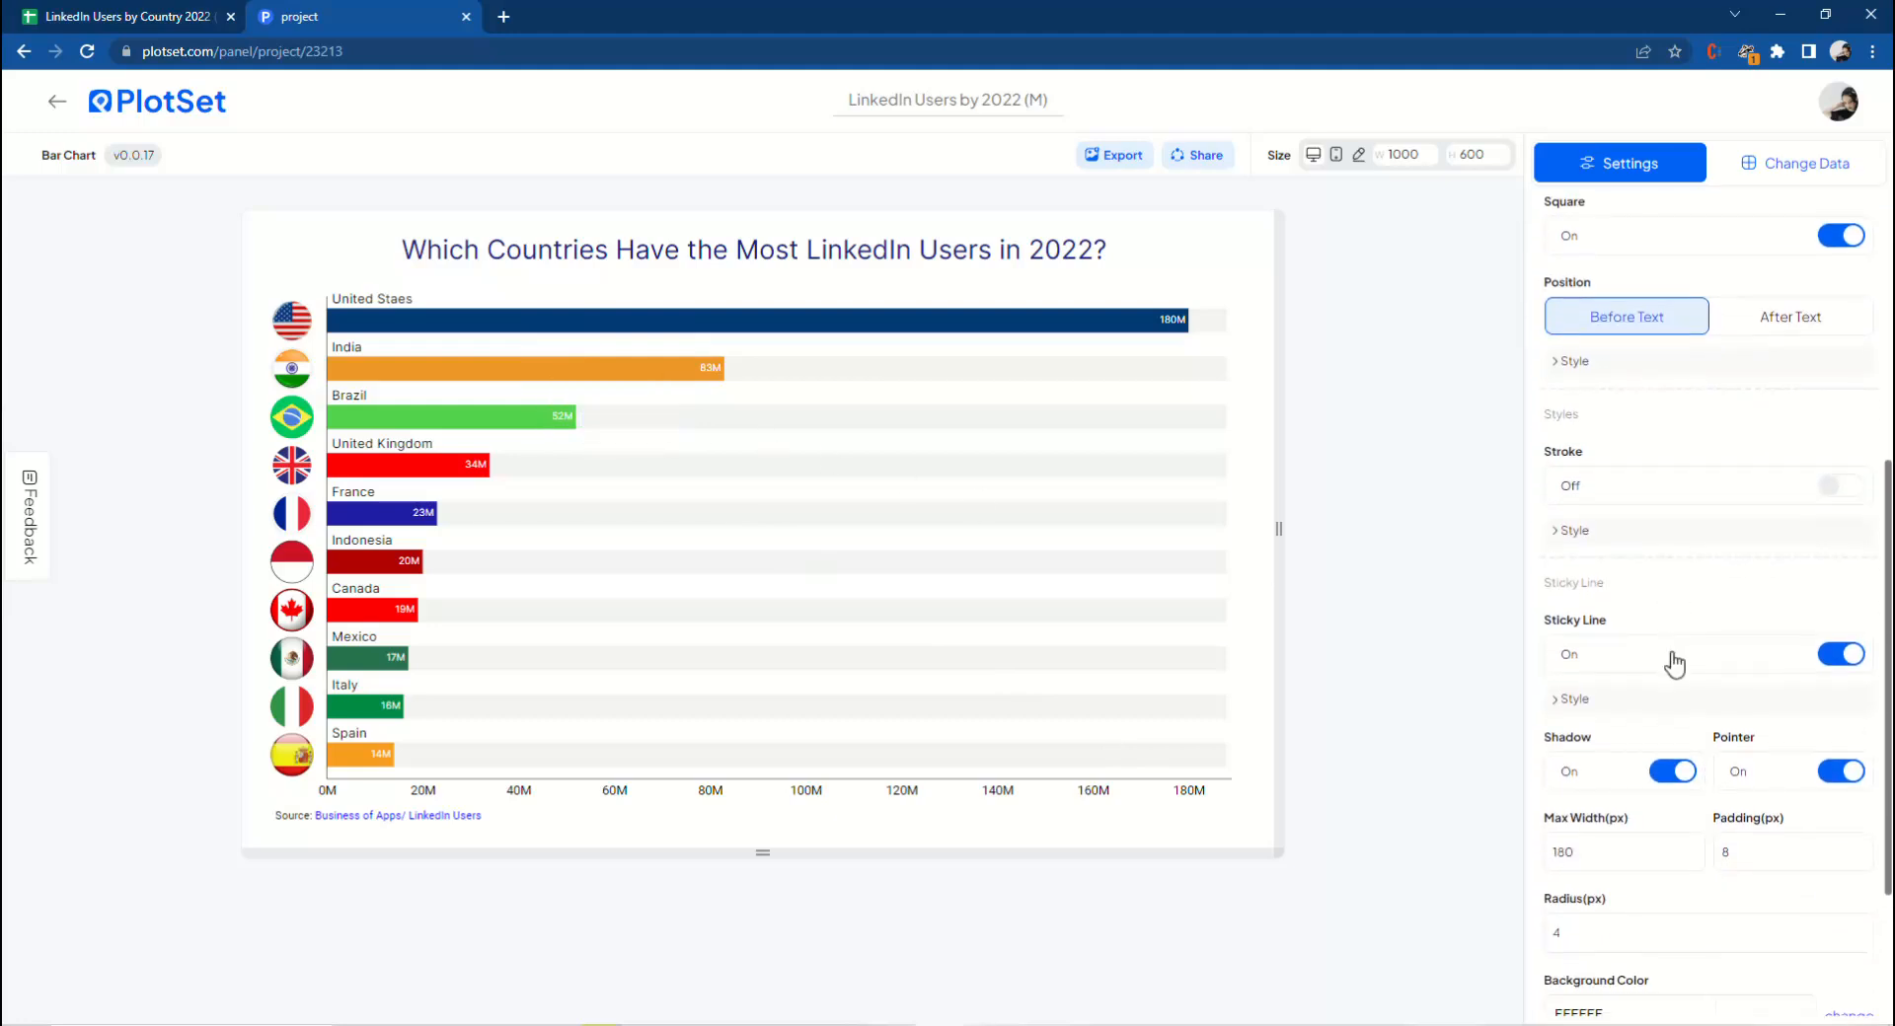
scroll(1673, 671, up, 5)
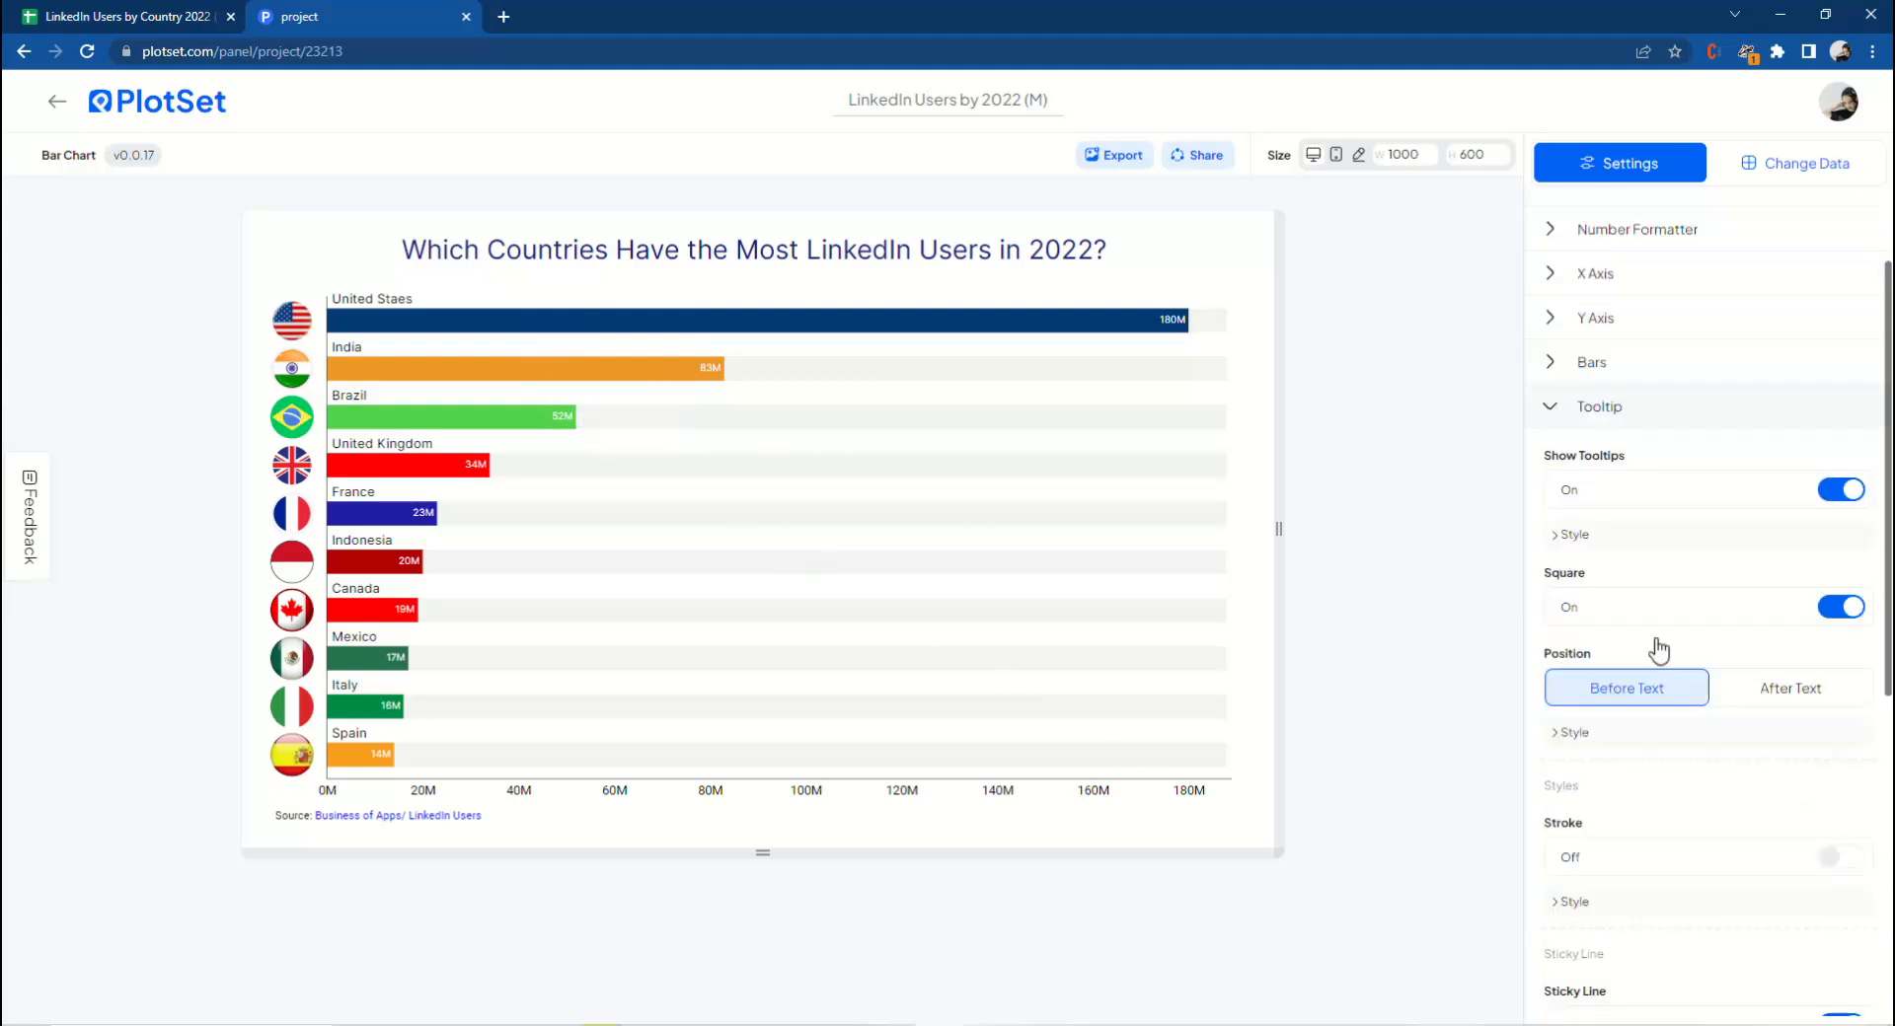
click(1603, 540)
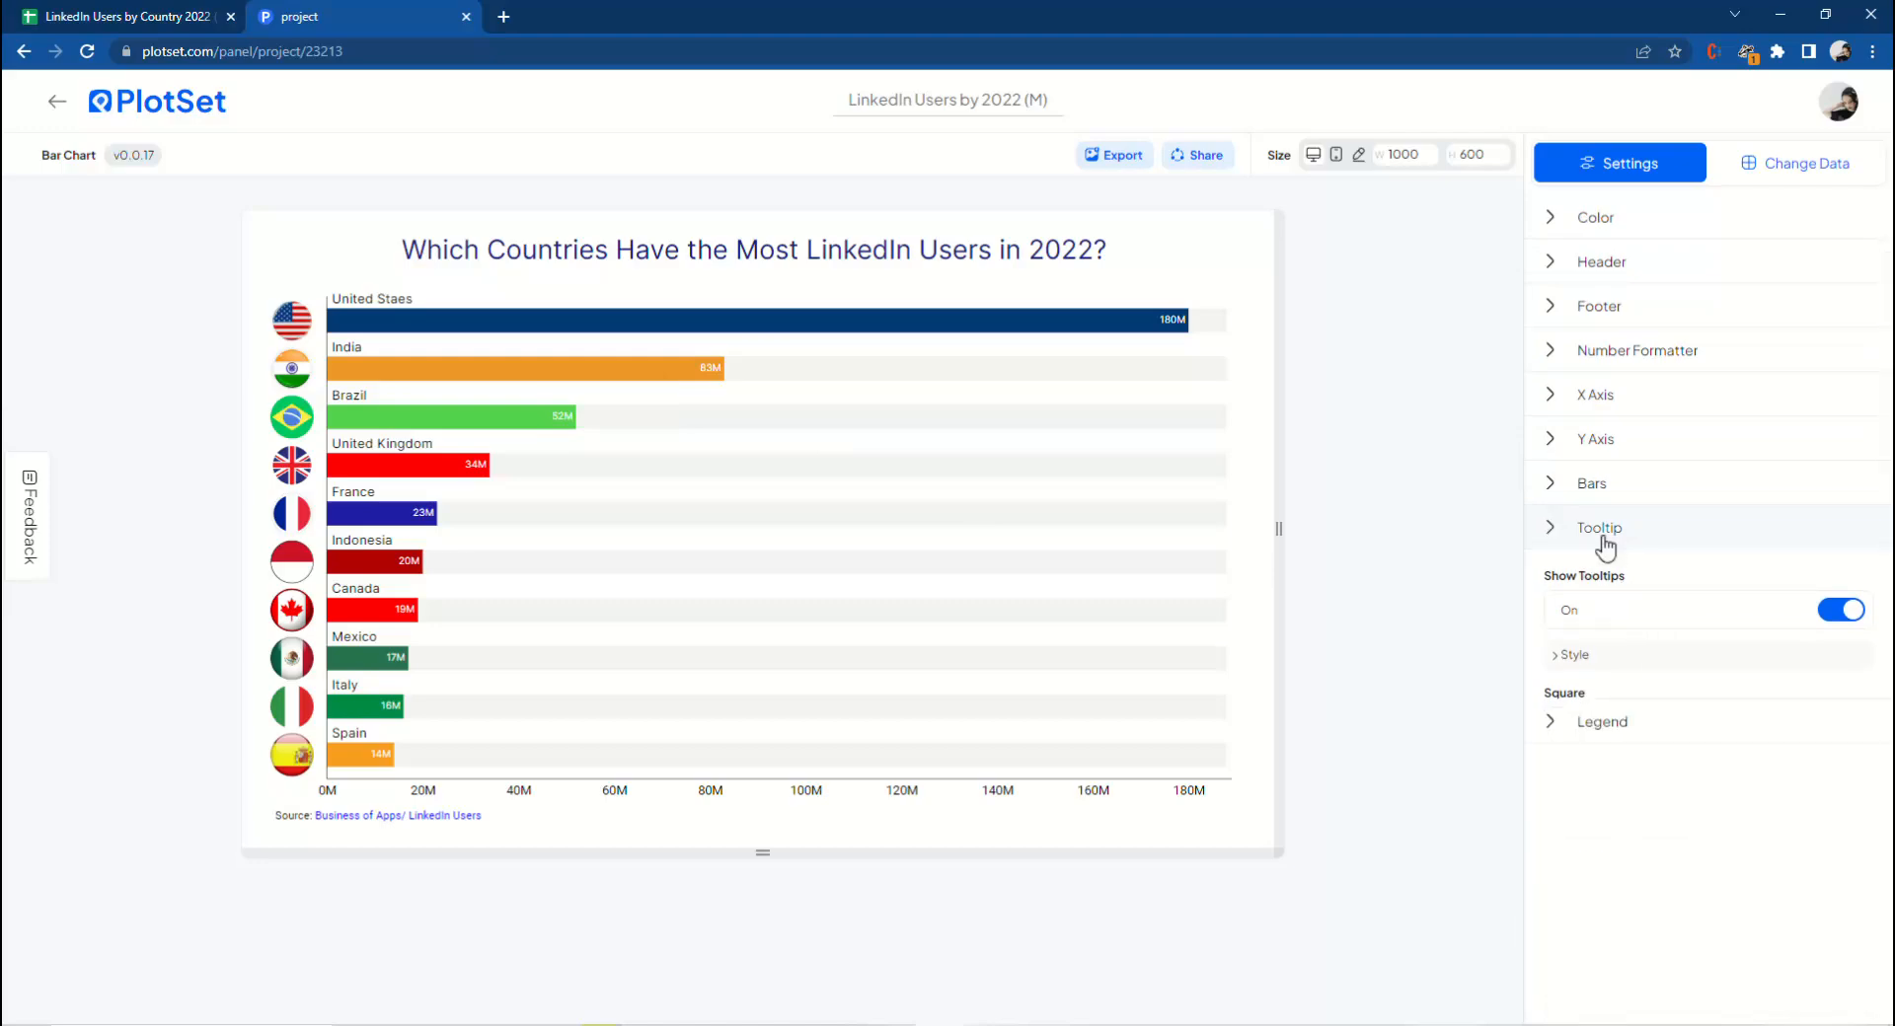
Export the chart as a 1000 × 600 PNG and open the downloaded image.
click(1110, 168)
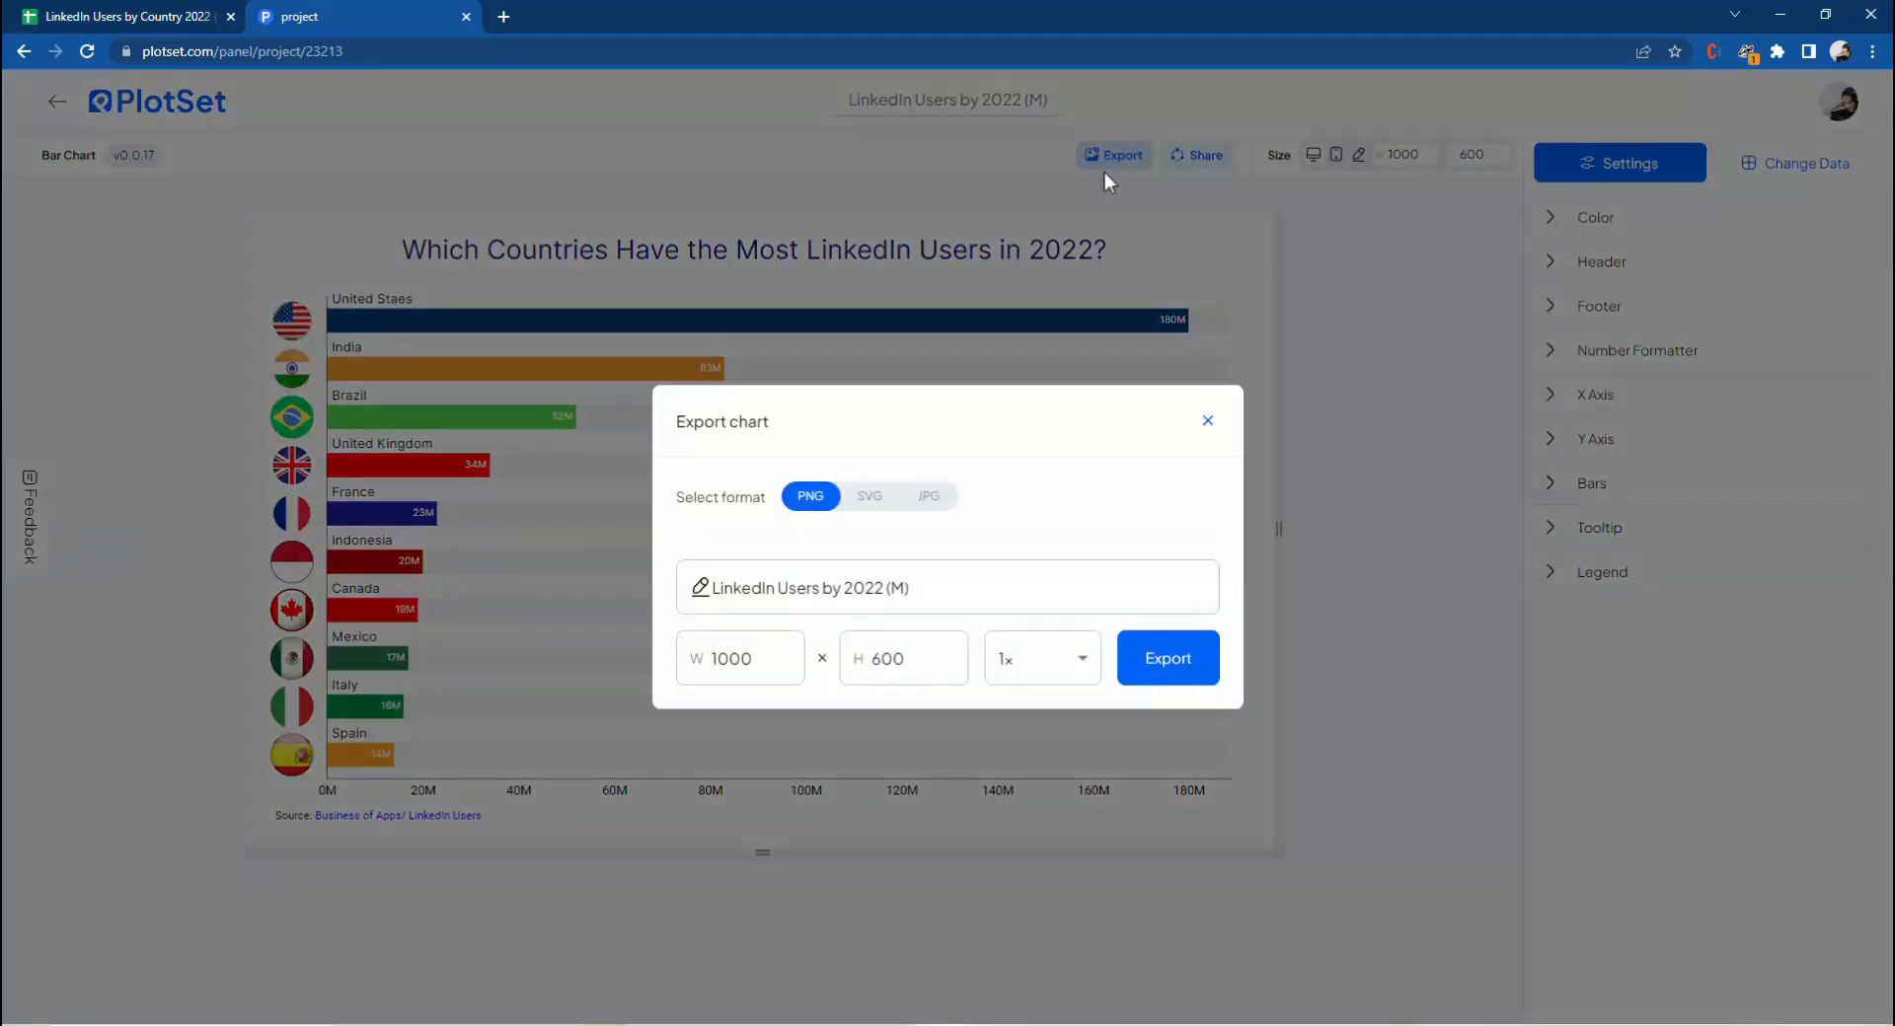
click(857, 505)
click(922, 503)
click(815, 503)
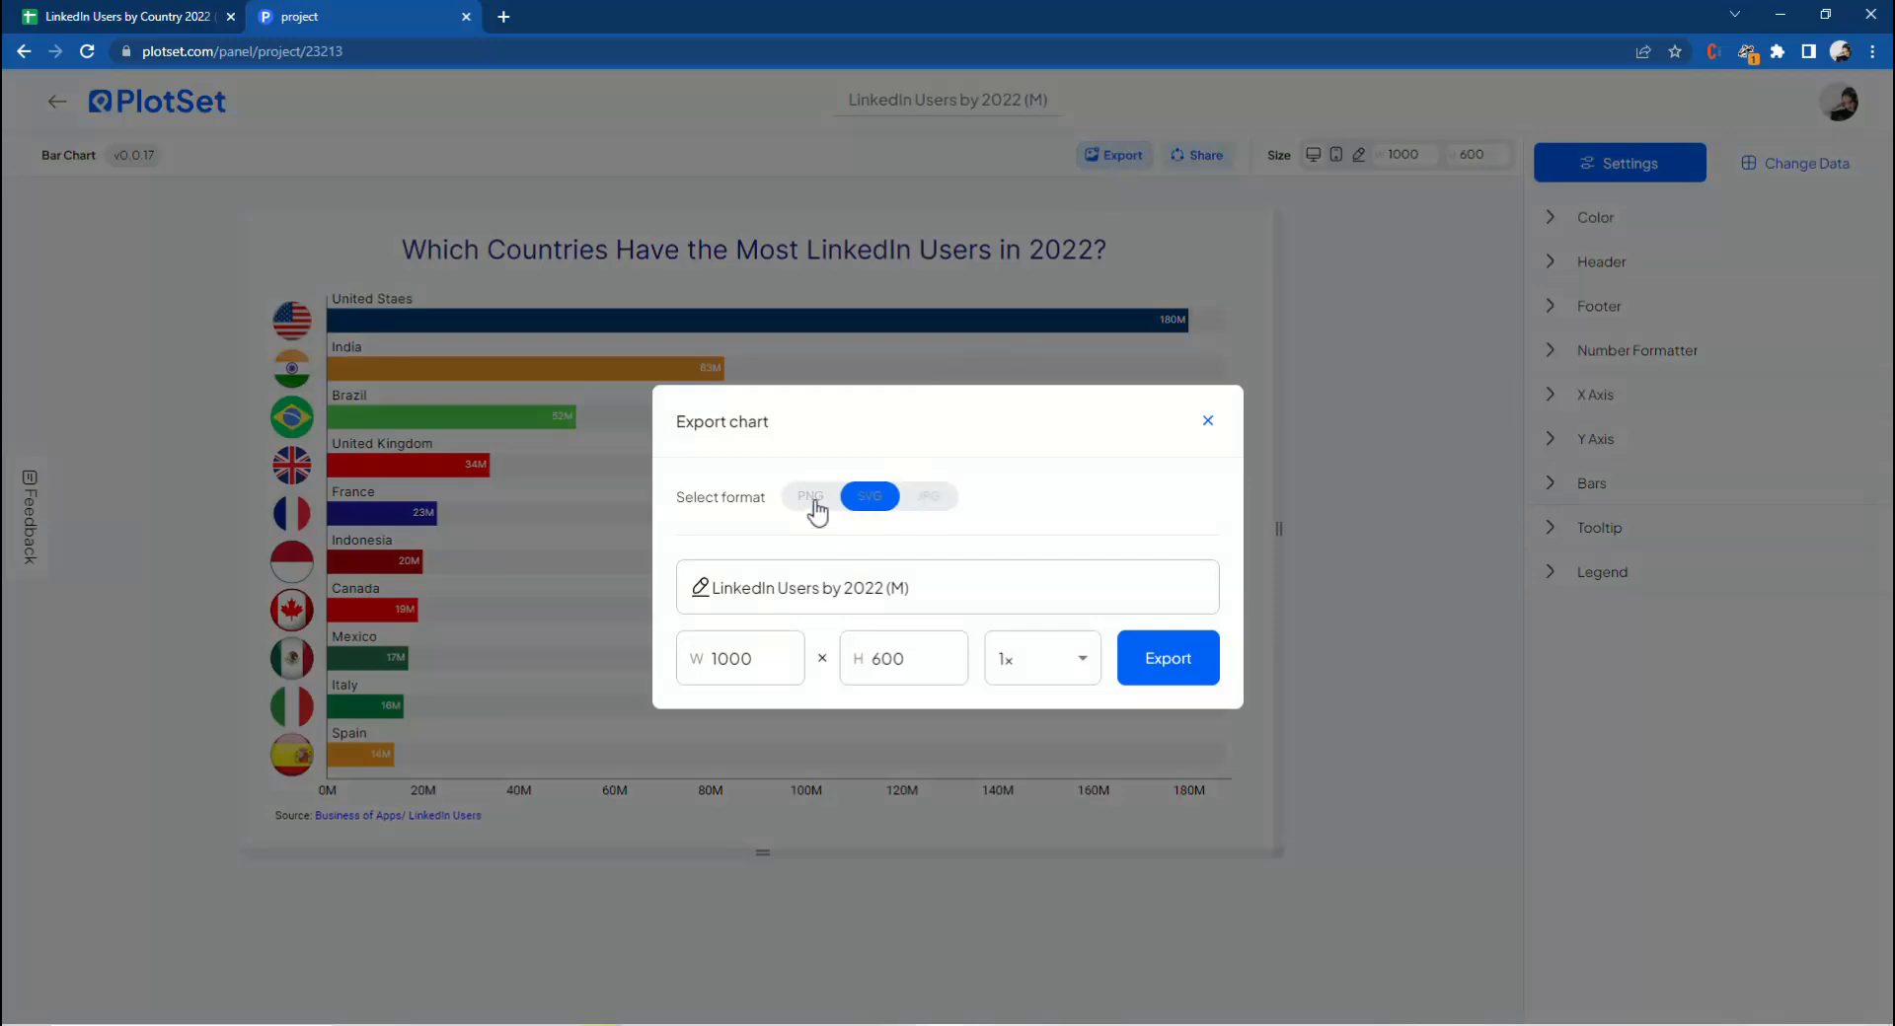
click(167, 995)
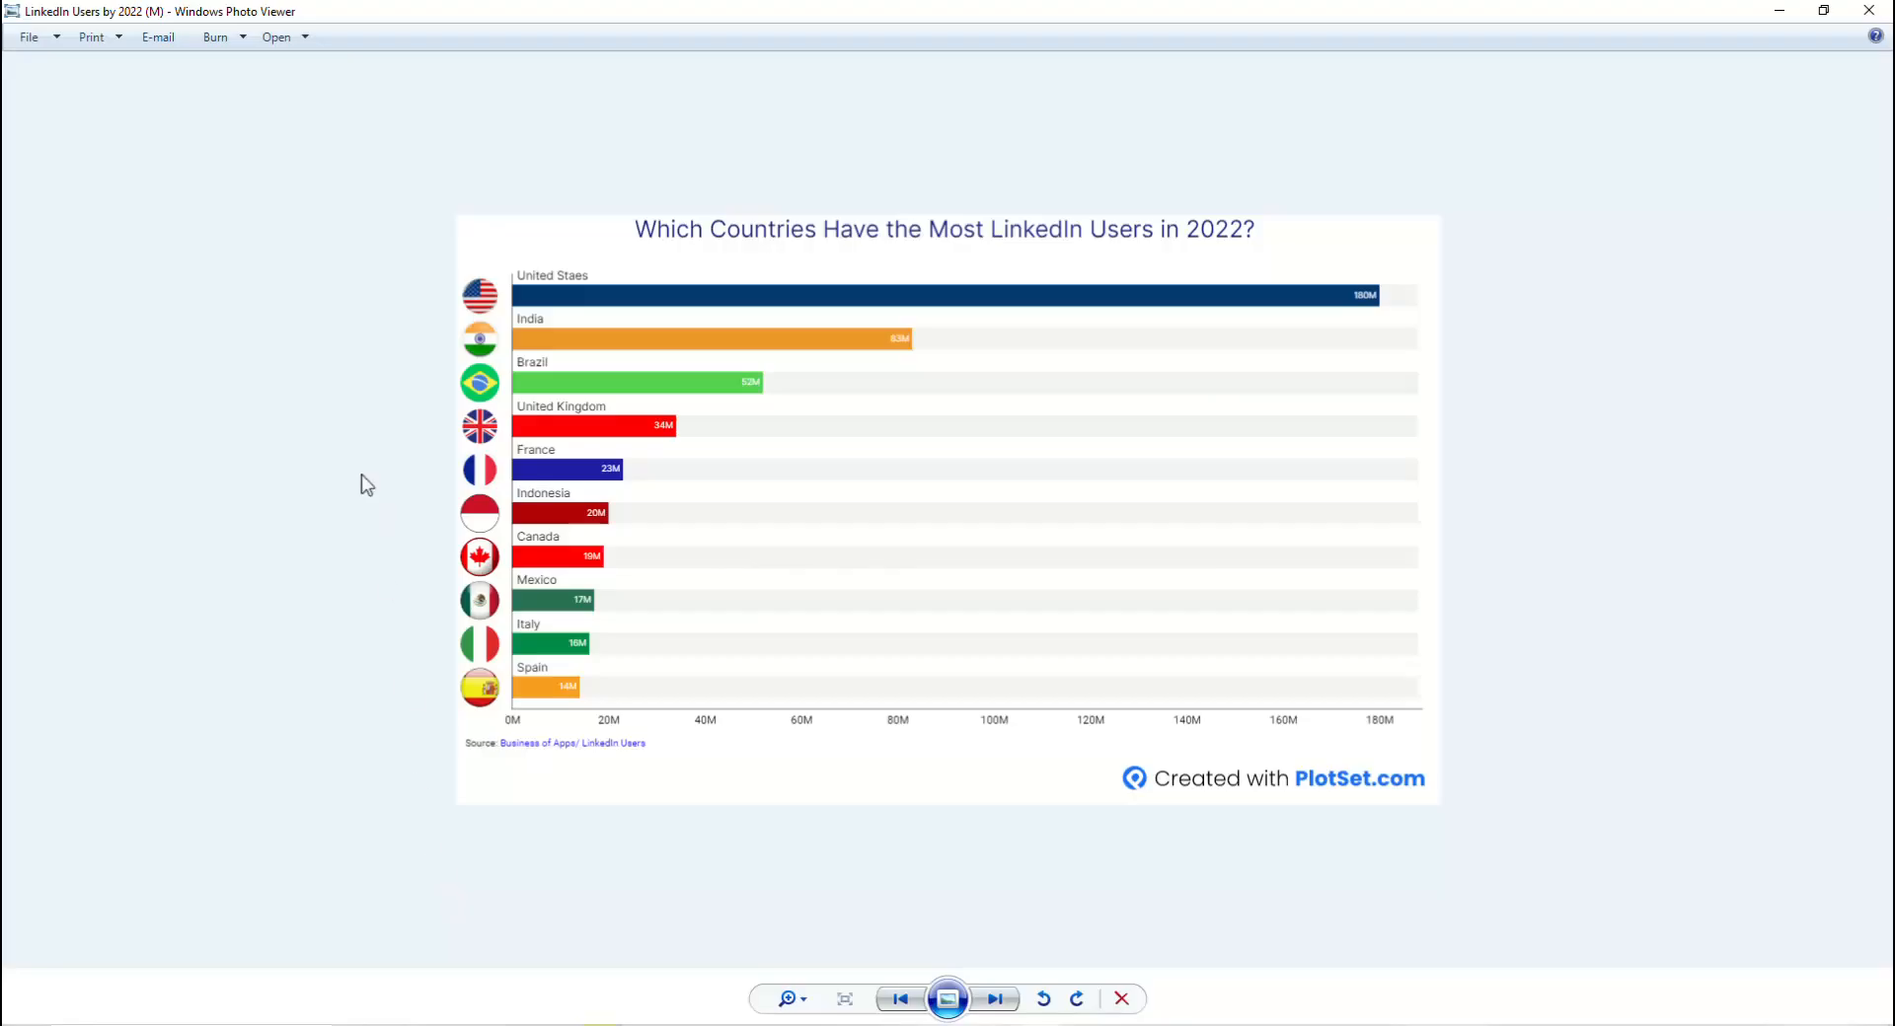
click(1868, 10)
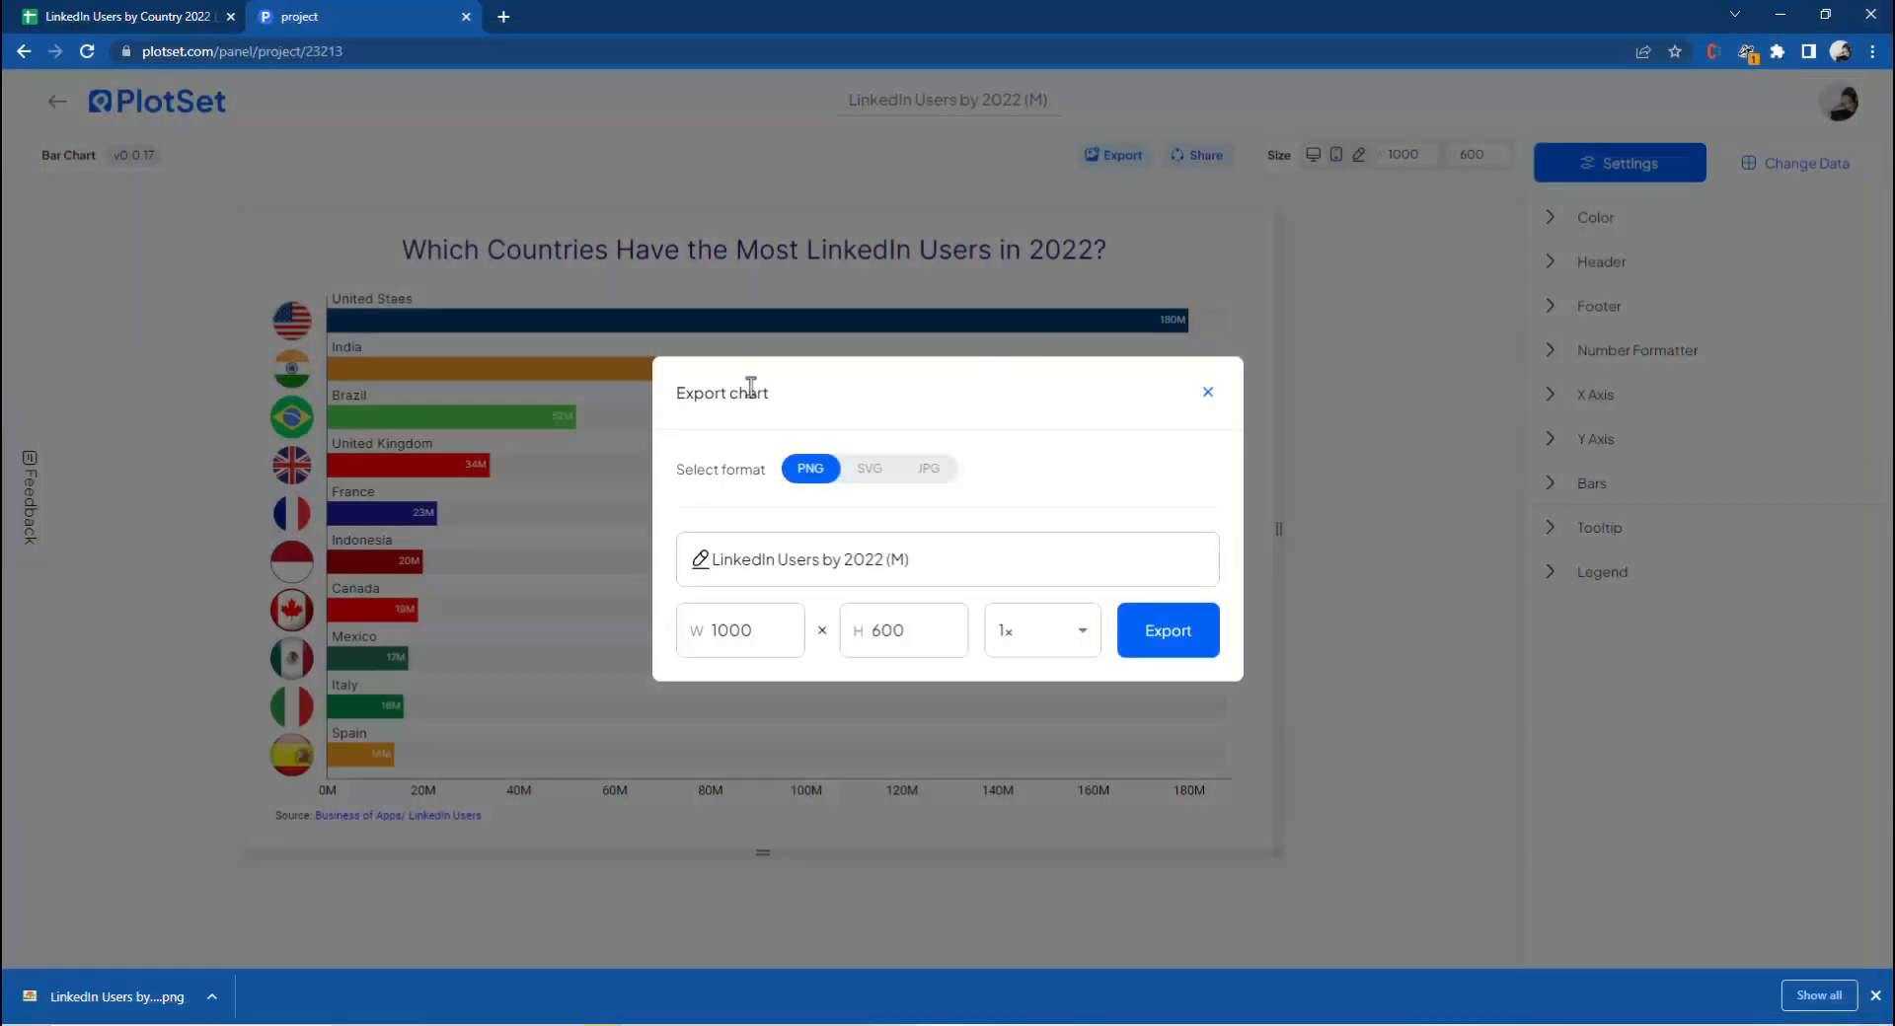
click(1210, 423)
Open the Share dialog and view the public link and embed code.
click(1189, 161)
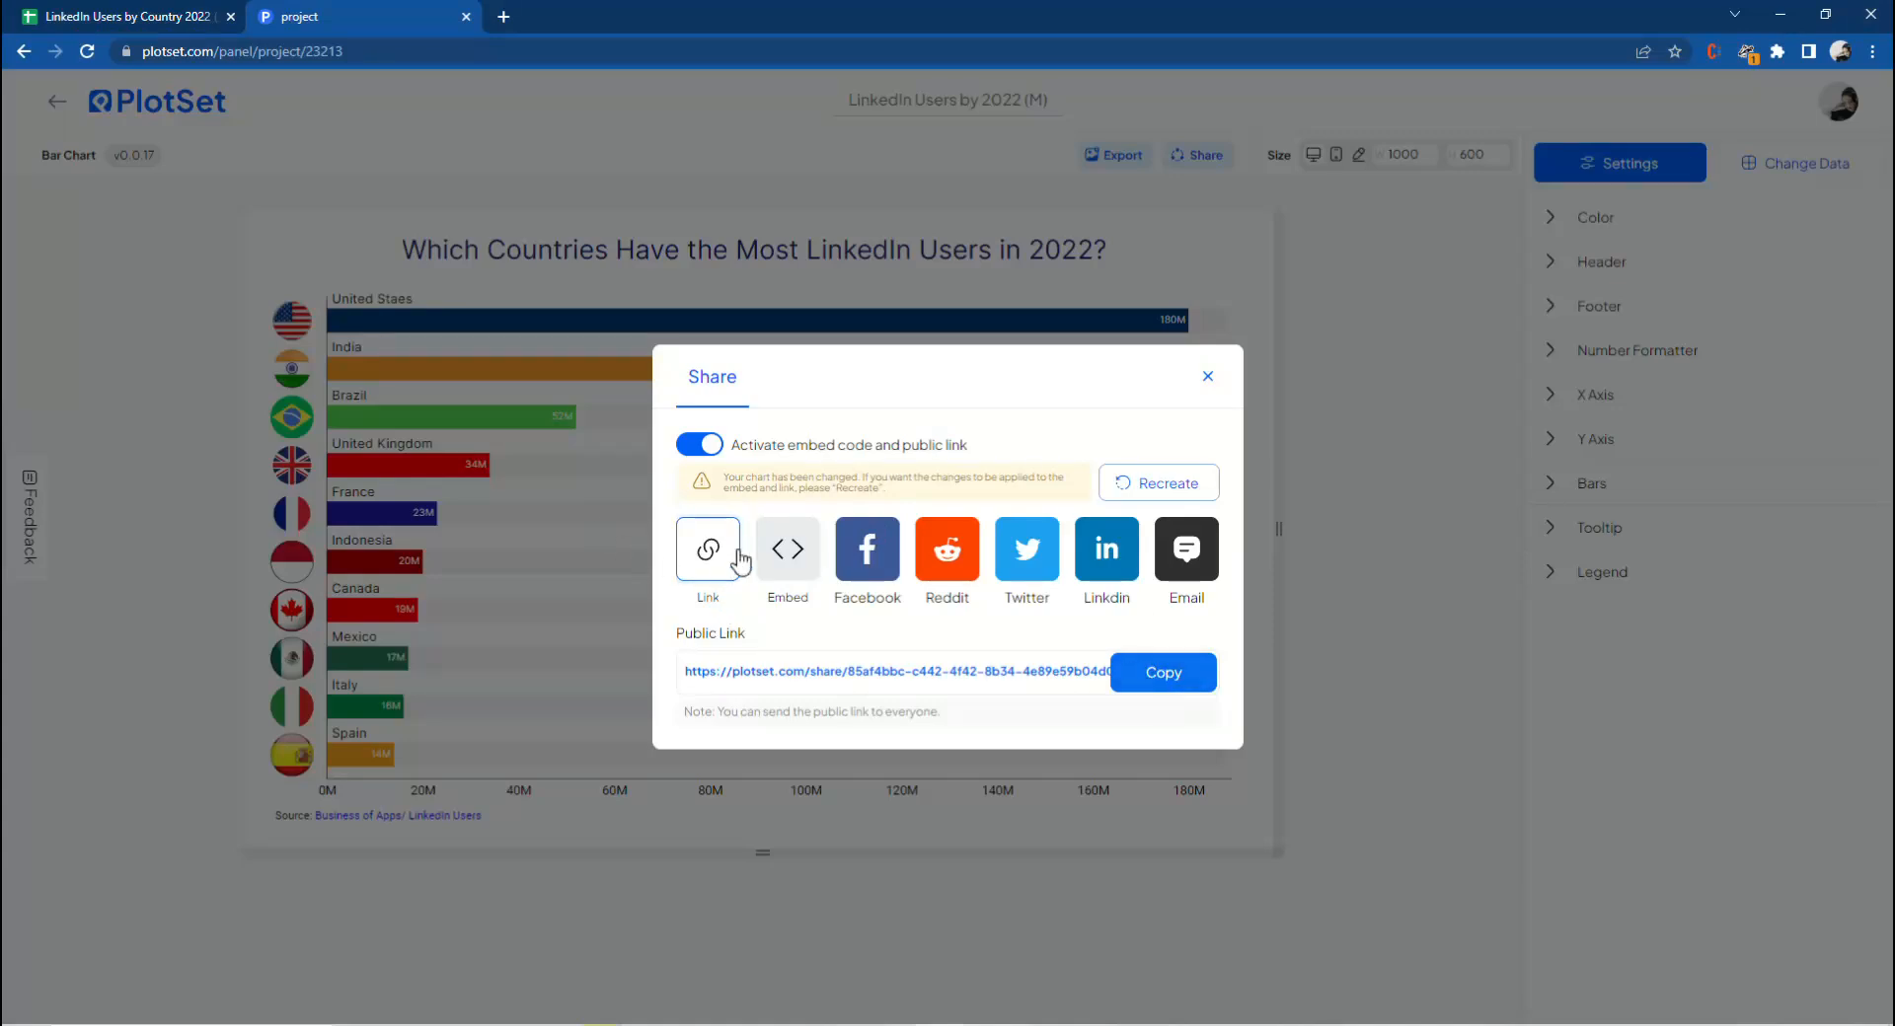
click(780, 549)
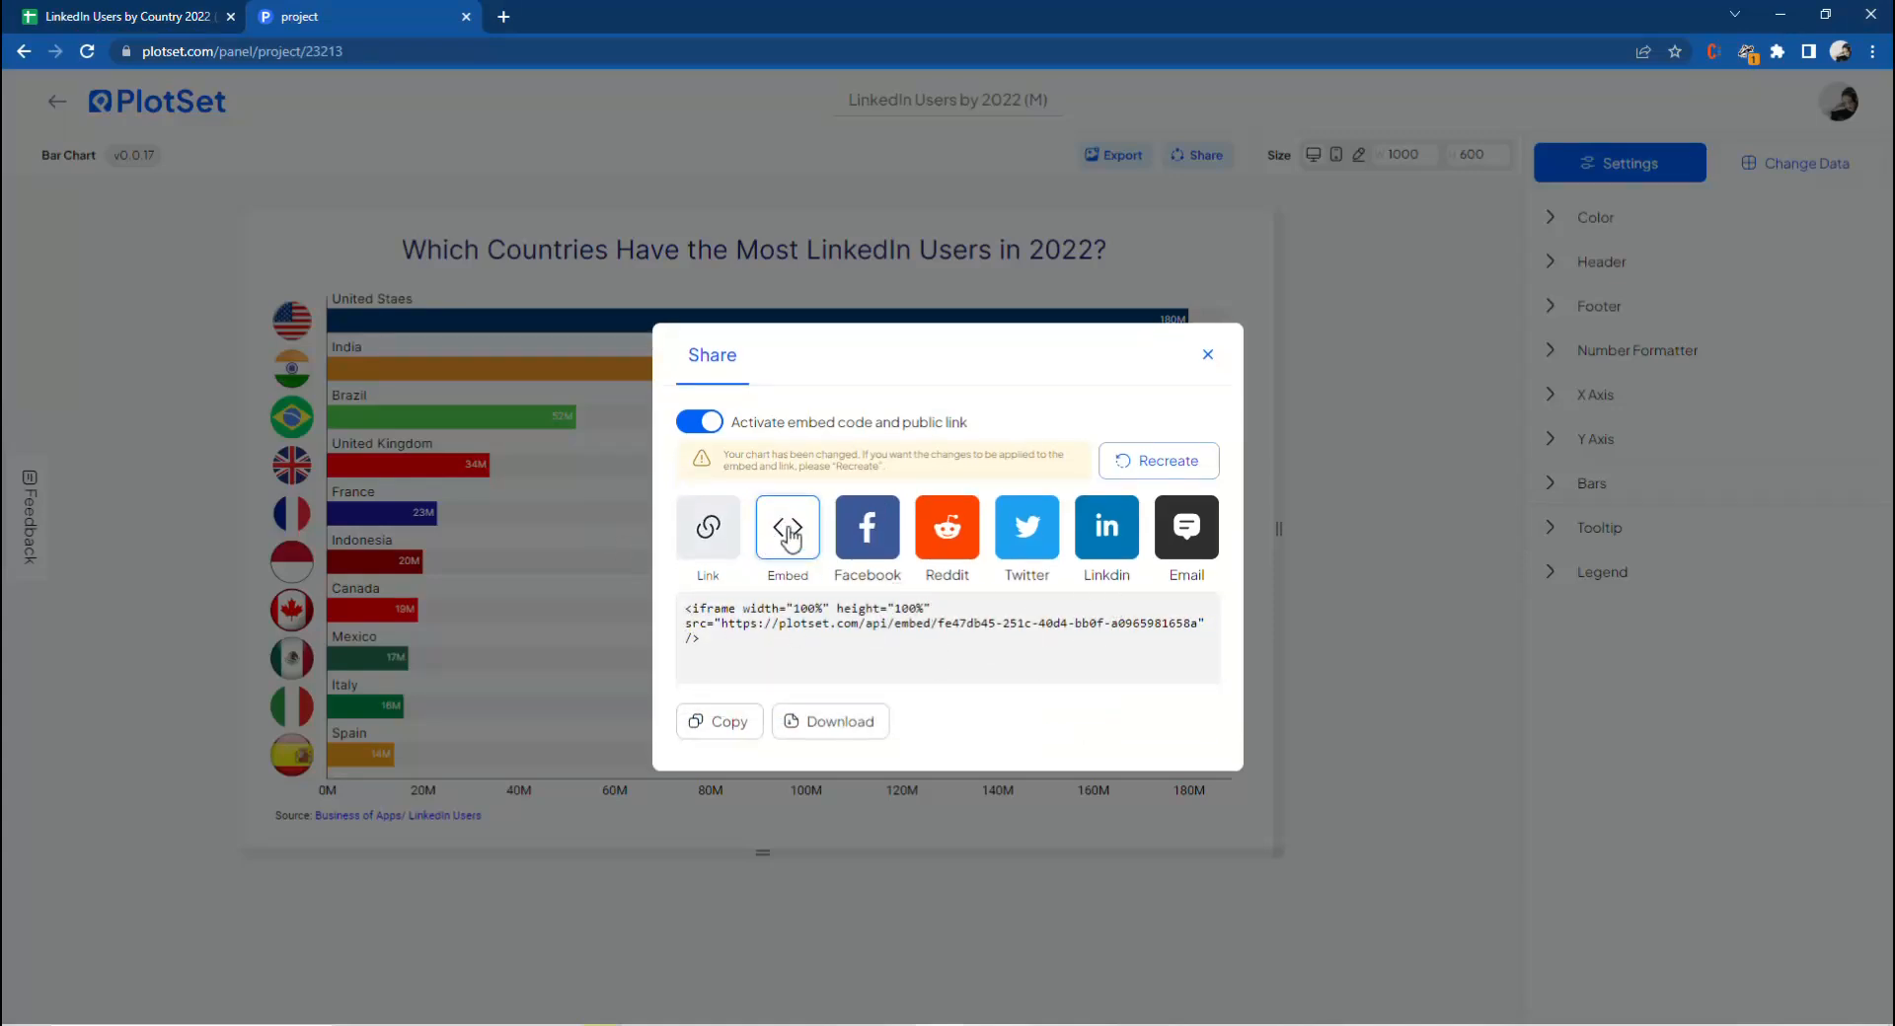
click(1208, 356)
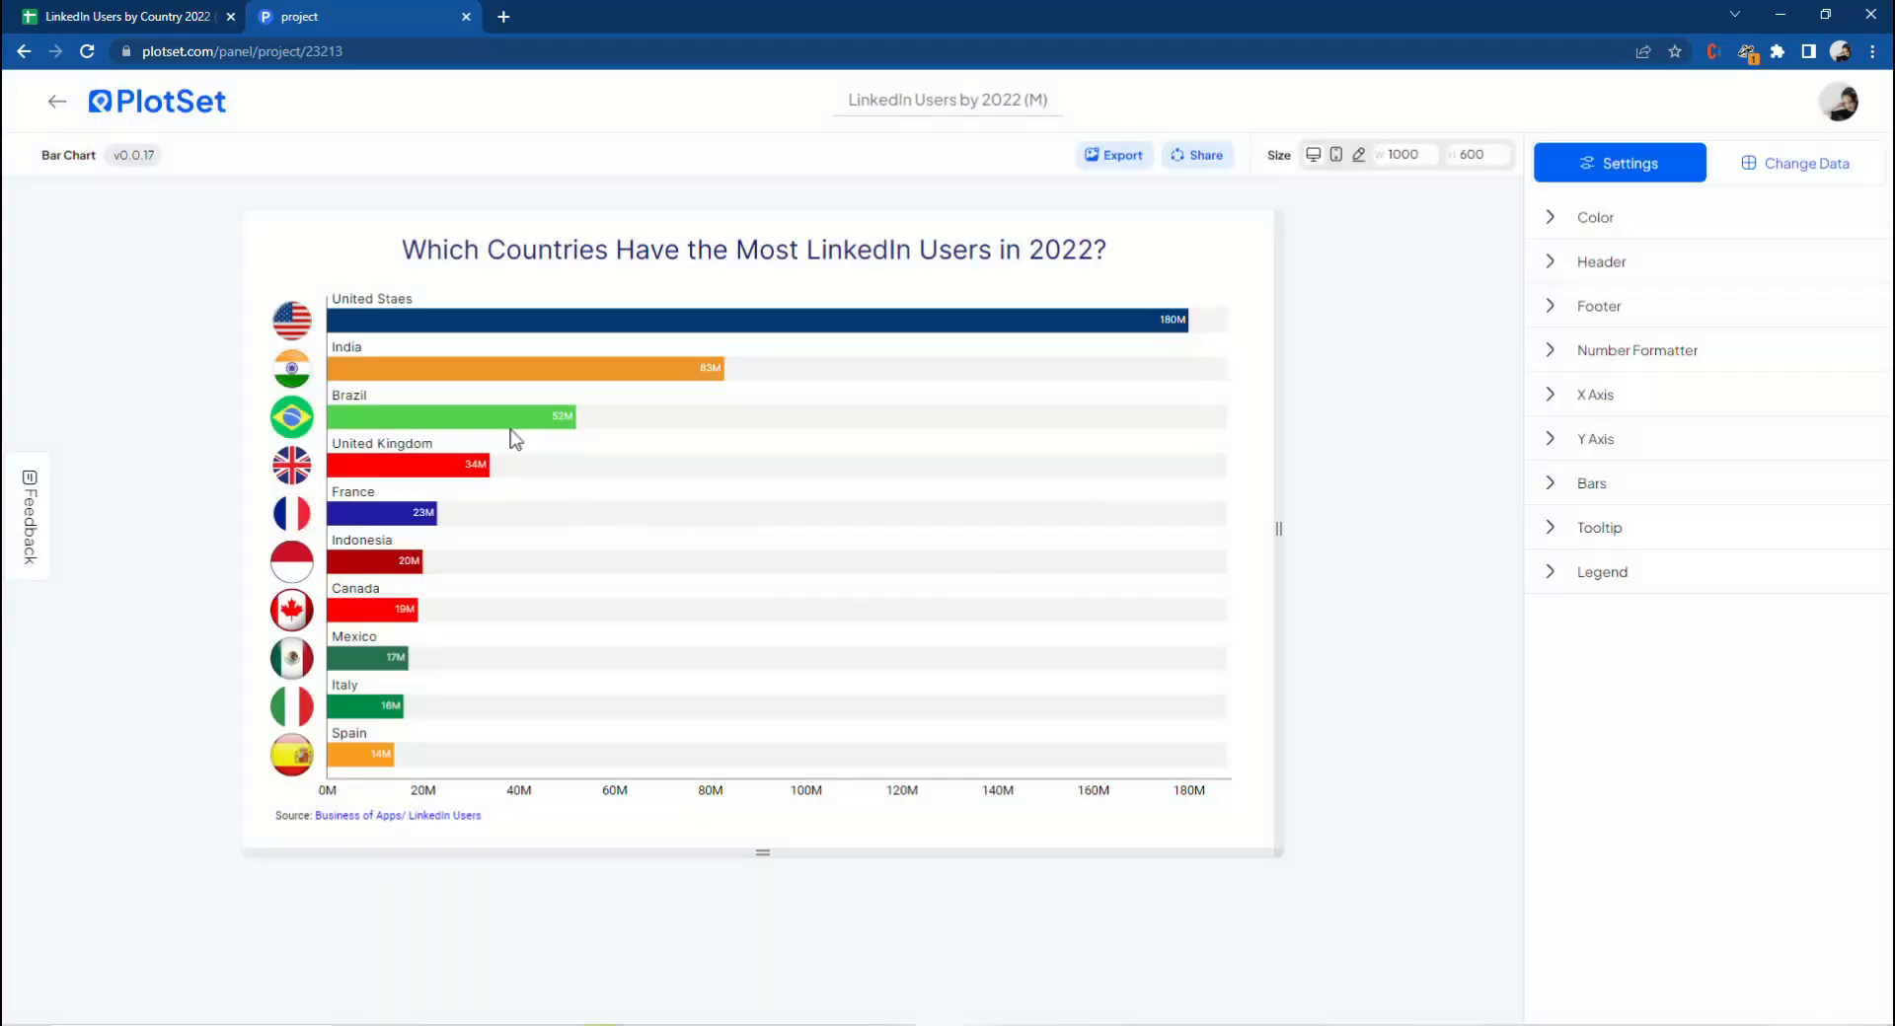